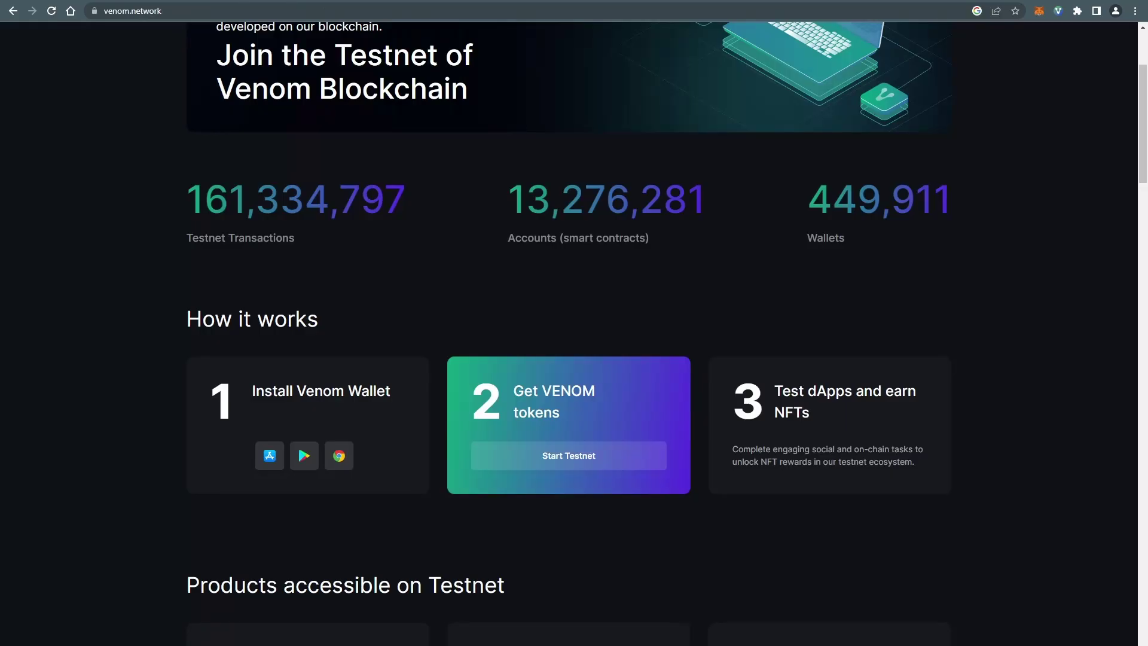
Step: Start the Testnet and connect Account 1 to venom.network through the Venom Chrome Extension
left_click(583, 461)
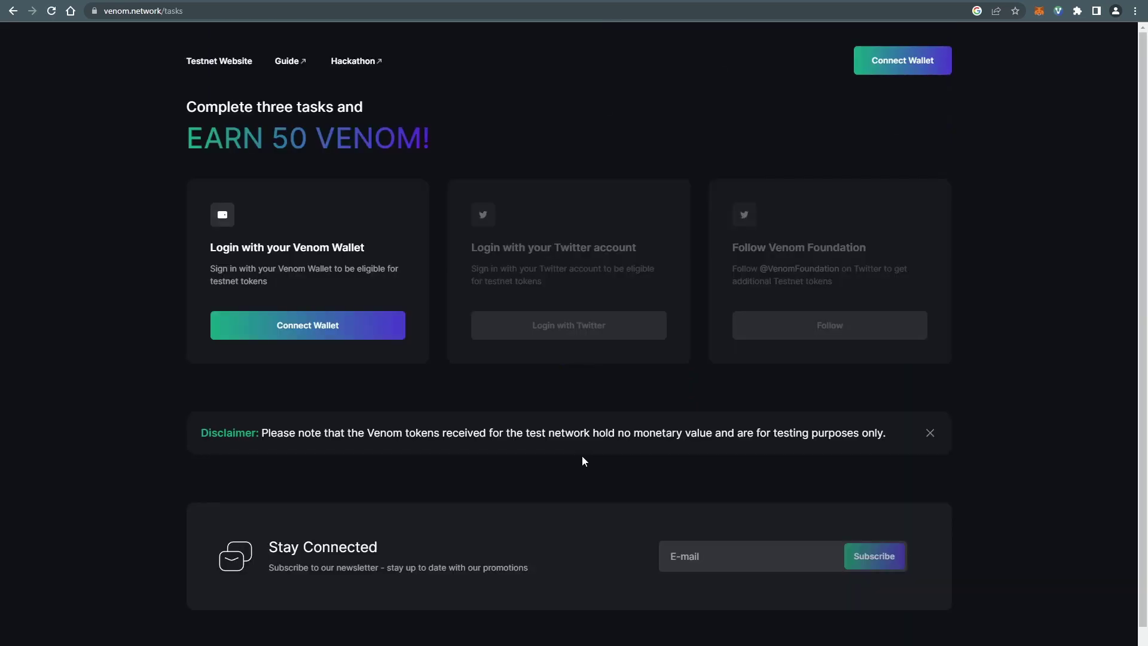
left_click(372, 328)
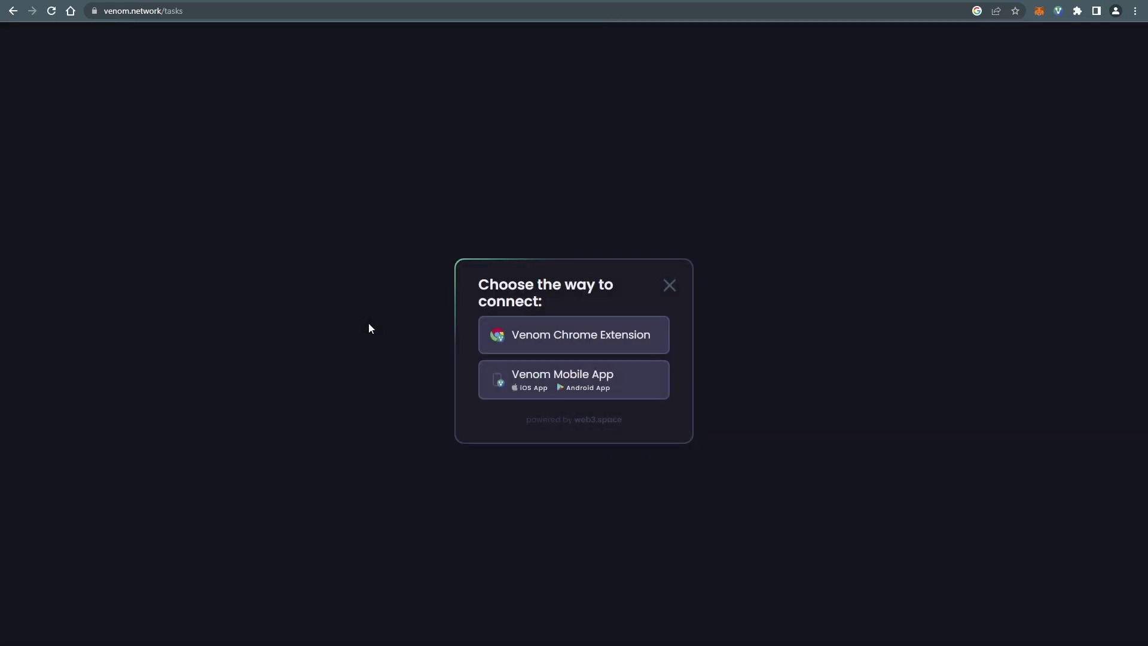
left_click(644, 336)
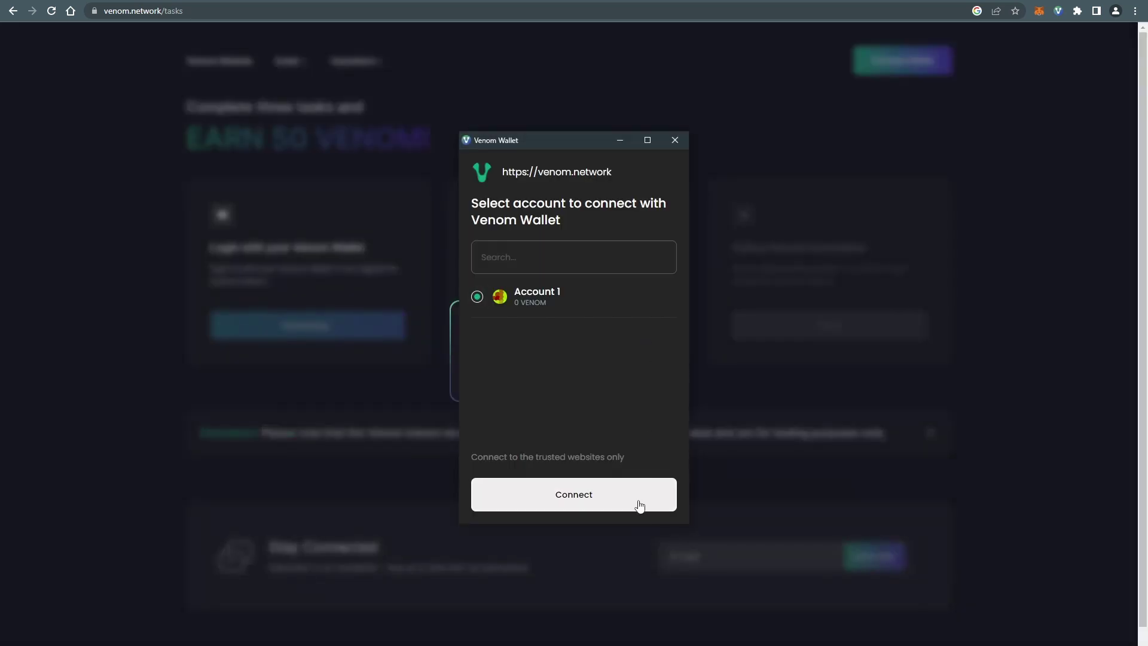
left_click(641, 498)
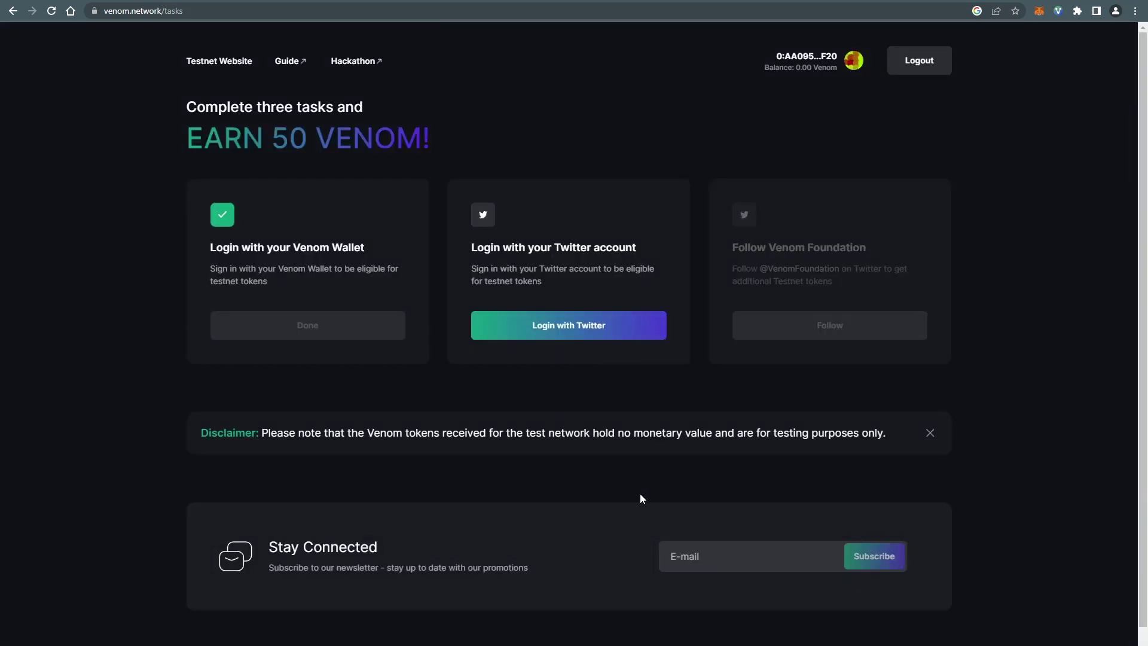
left_click(645, 326)
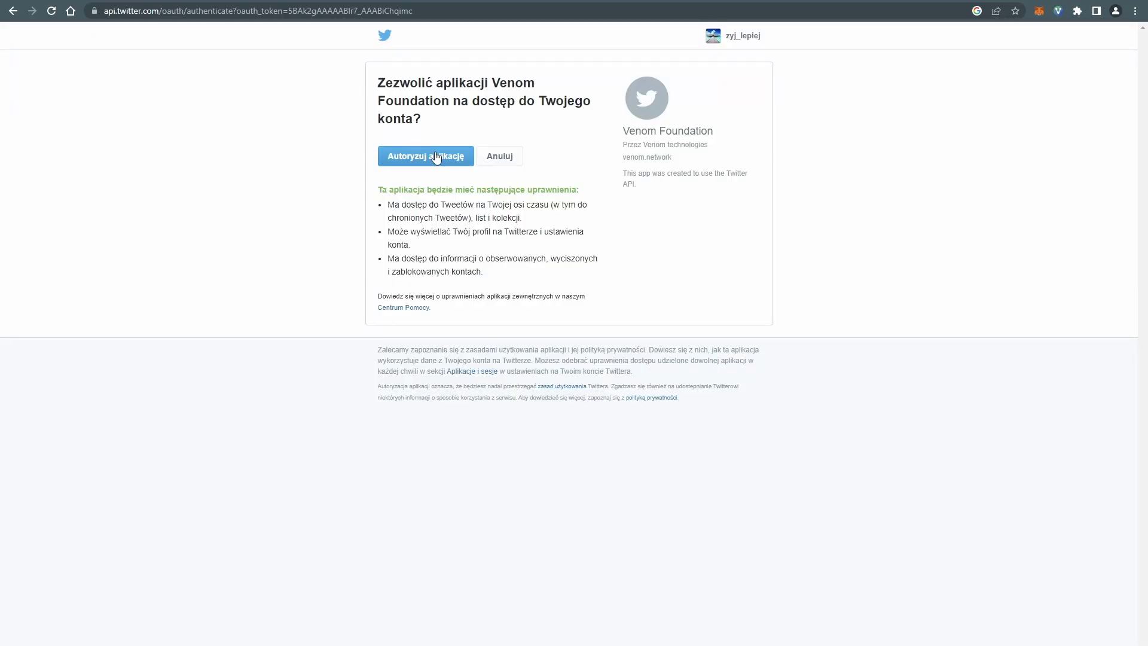
left_click(436, 157)
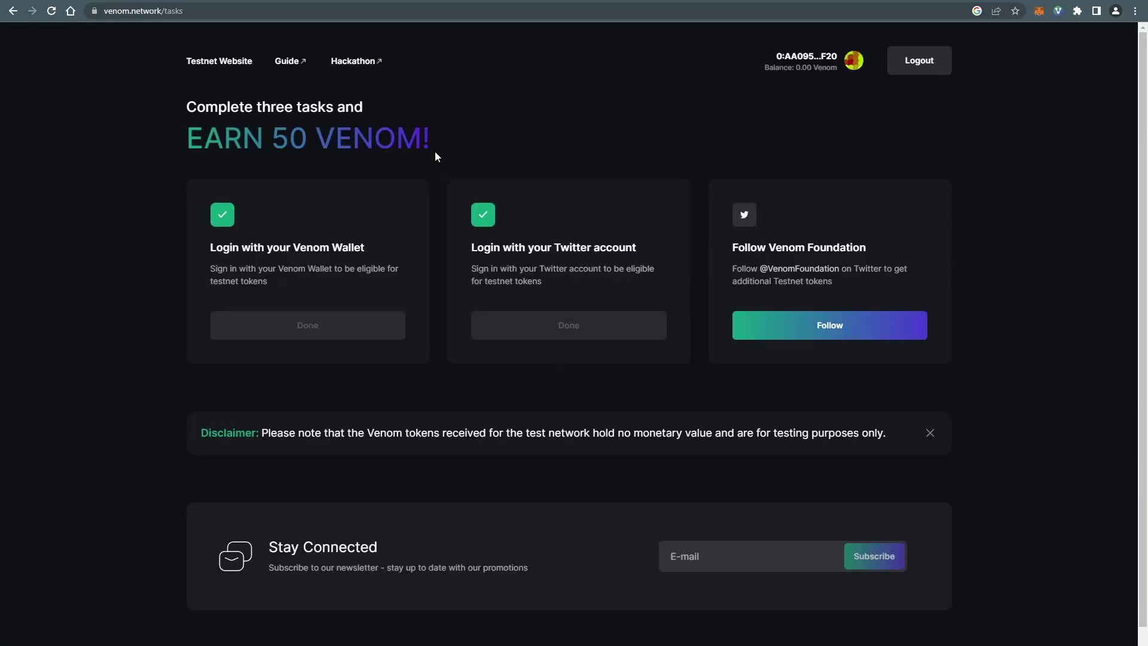
left_click(876, 325)
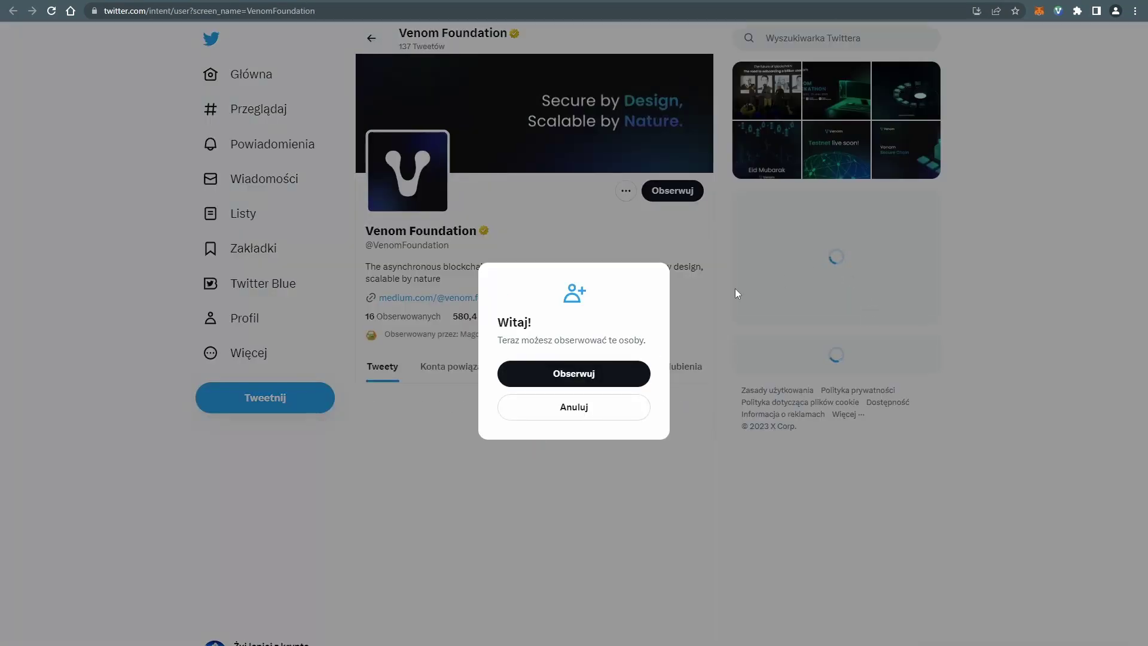
left_click(610, 377)
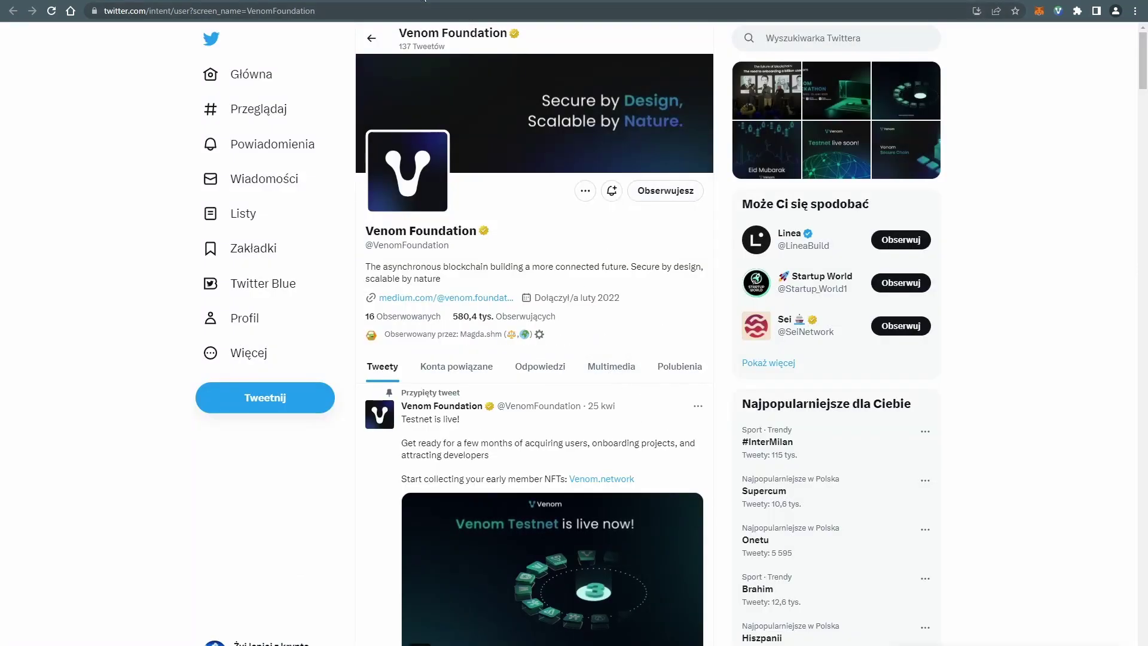
key("ctrl+w")
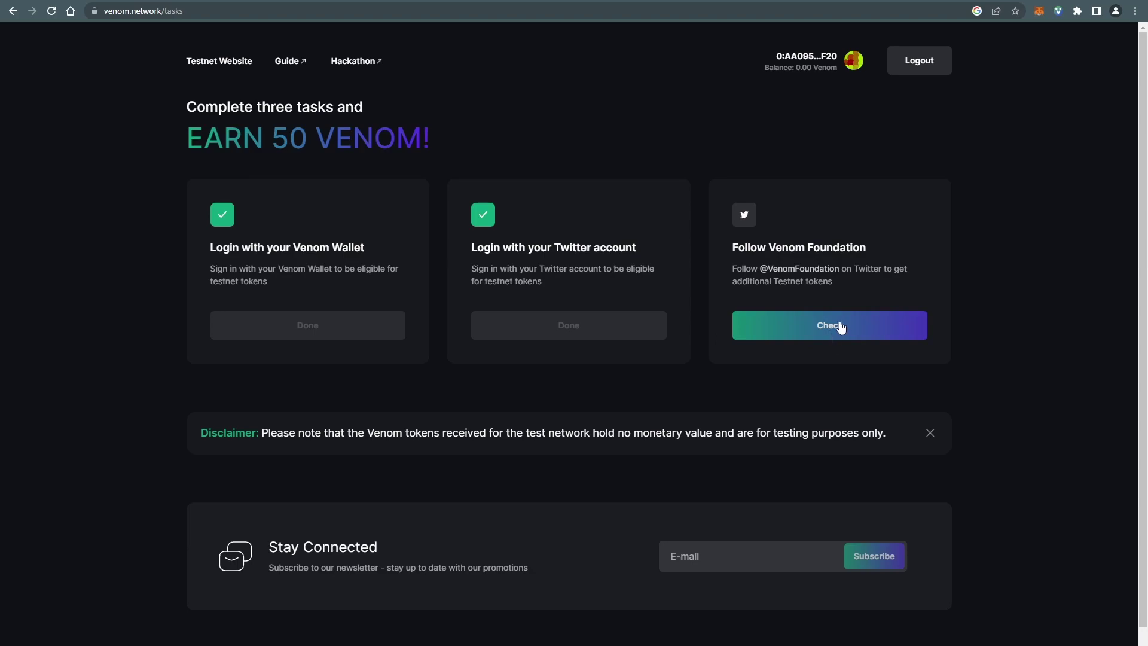
left_click(881, 328)
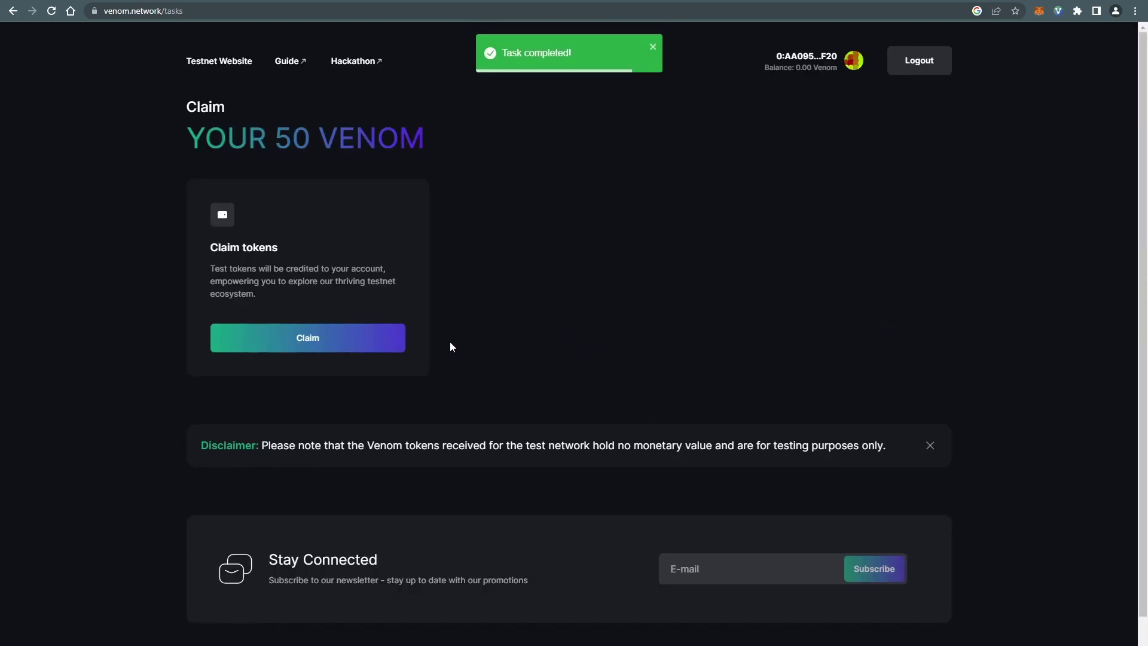
Step: Claim the 50 VENOM test tokens, signing the request with the wallet password and having it remembered for this session
left_click(377, 349)
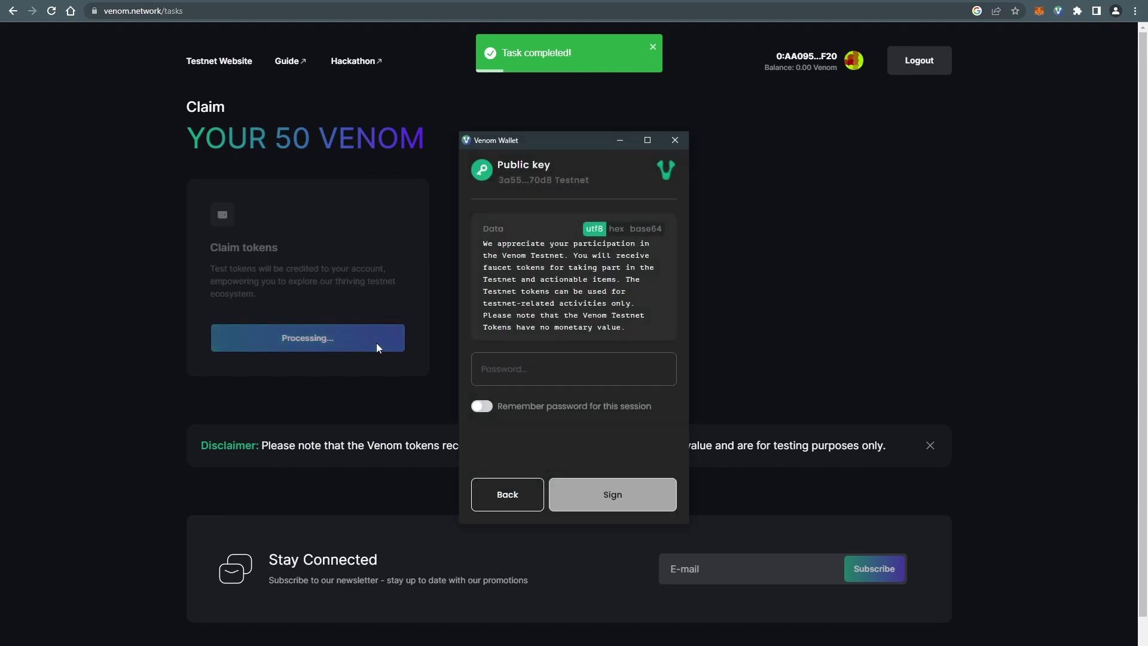
left_click(544, 367)
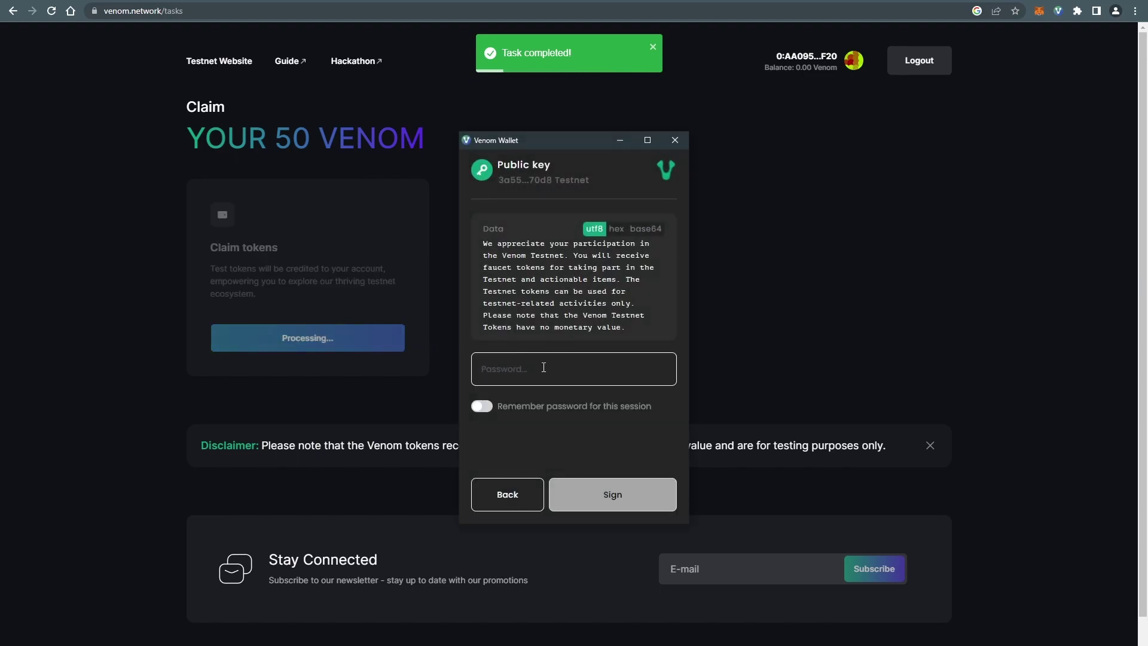
type("•••••••••")
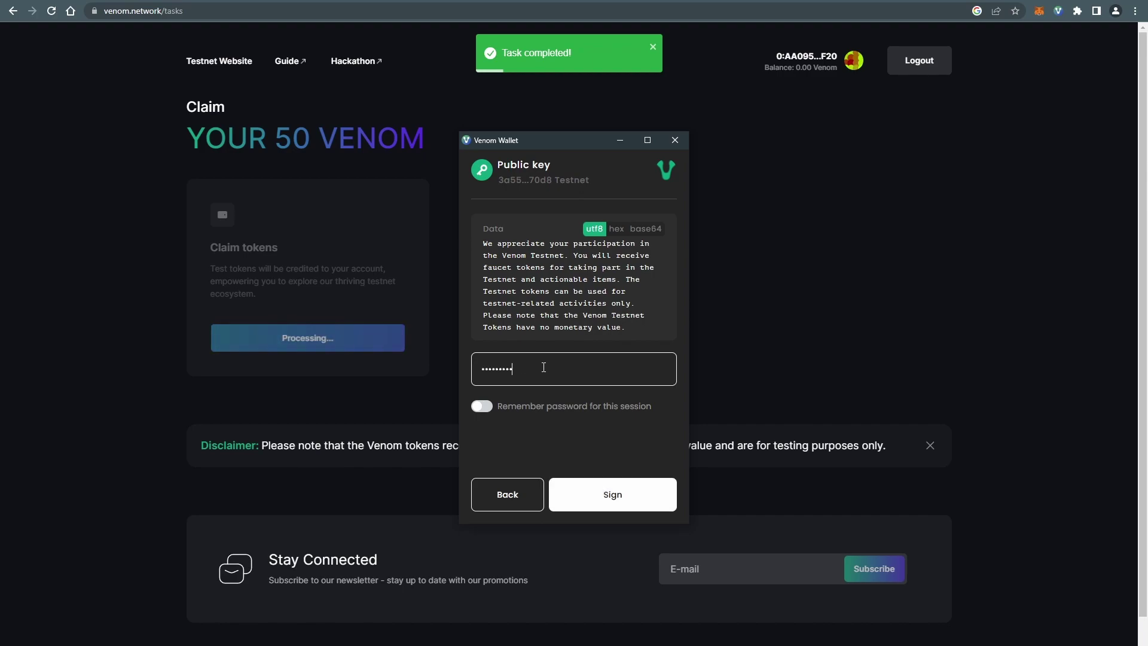
left_click(487, 409)
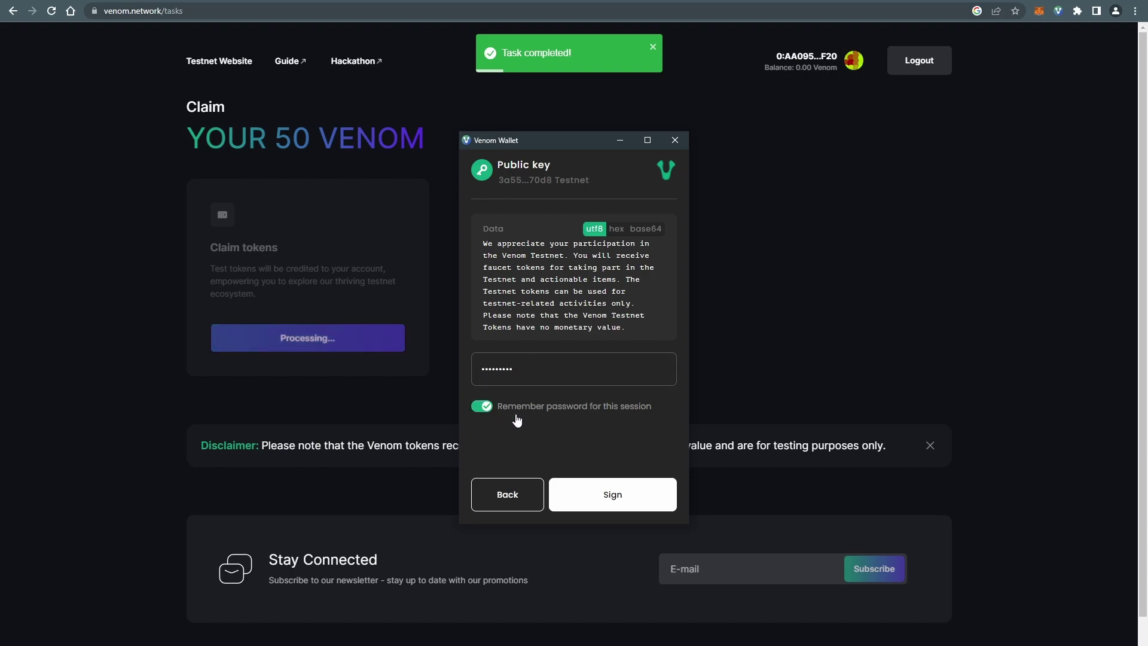
left_click(652, 499)
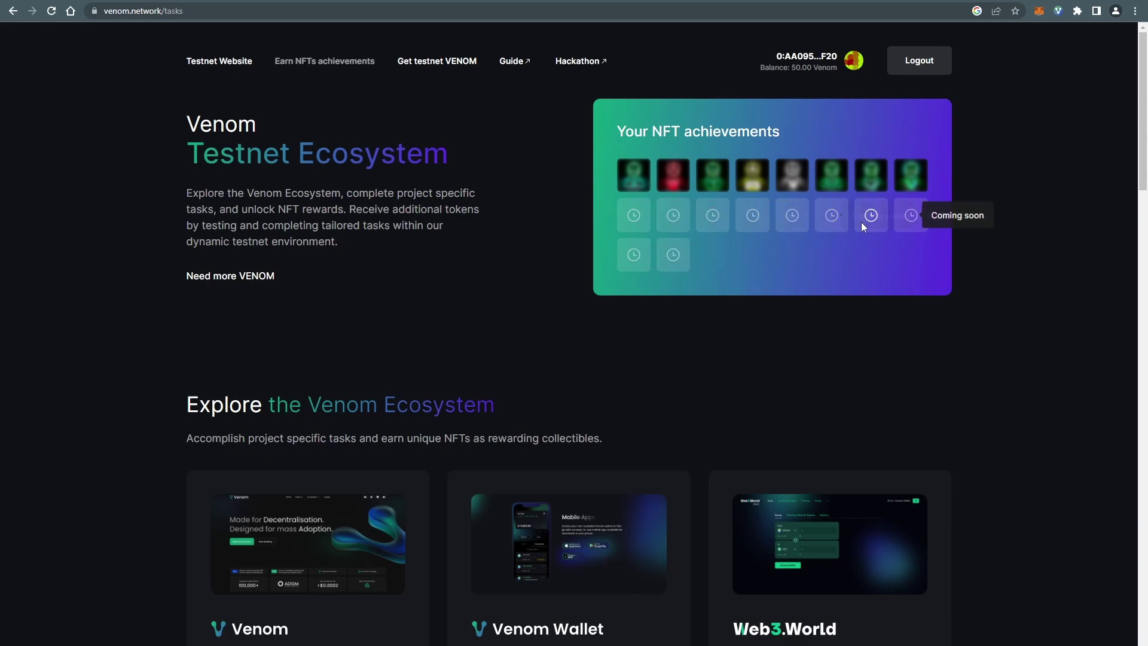
scroll(662, 363, "down", 5)
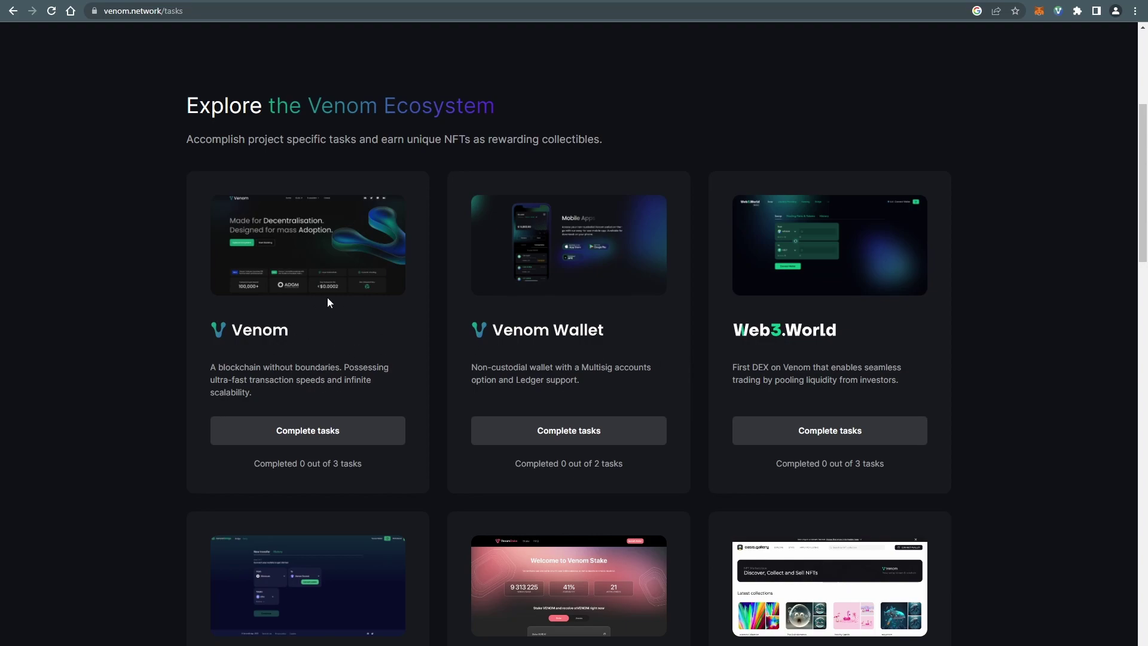
left_click(364, 435)
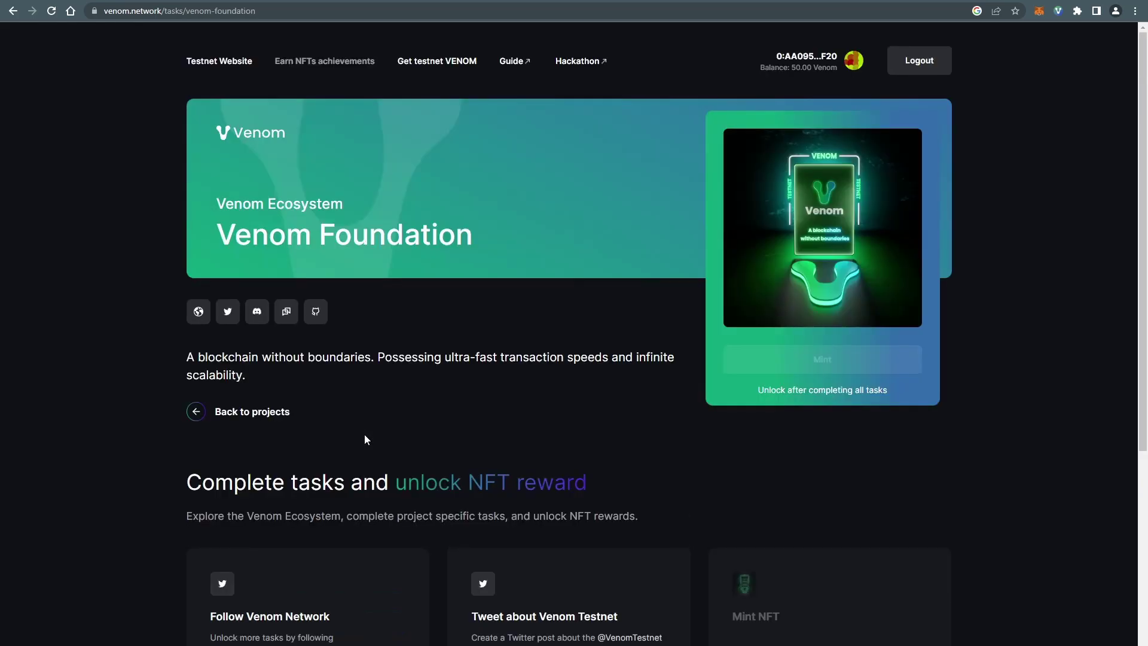
scroll(365, 436, "down", 4)
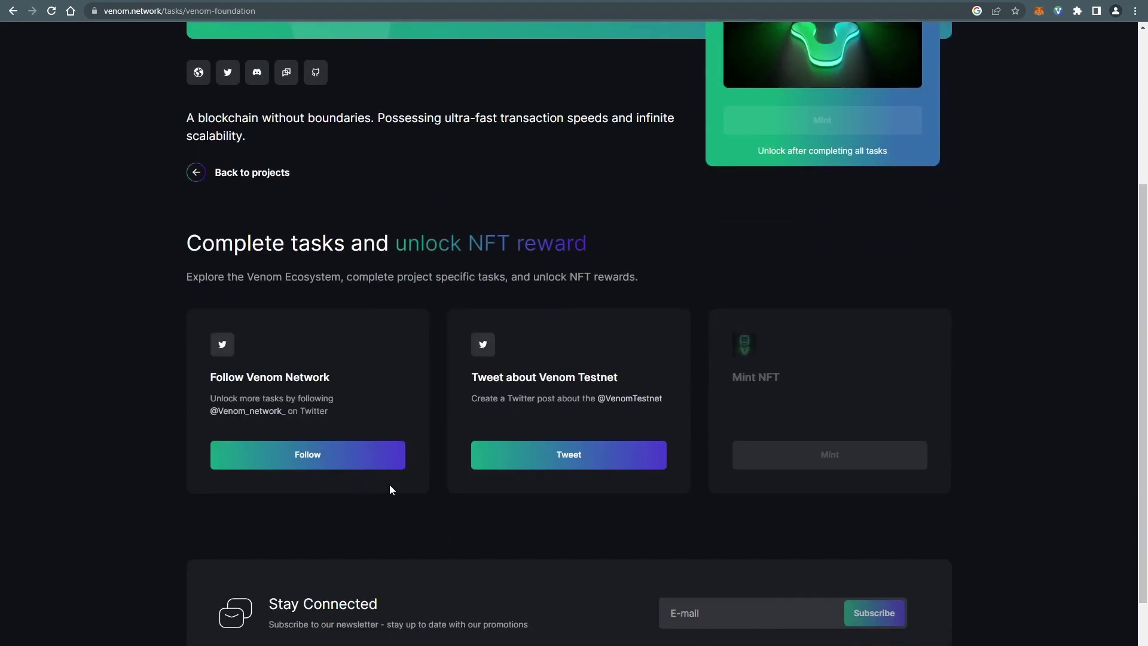
left_click(372, 459)
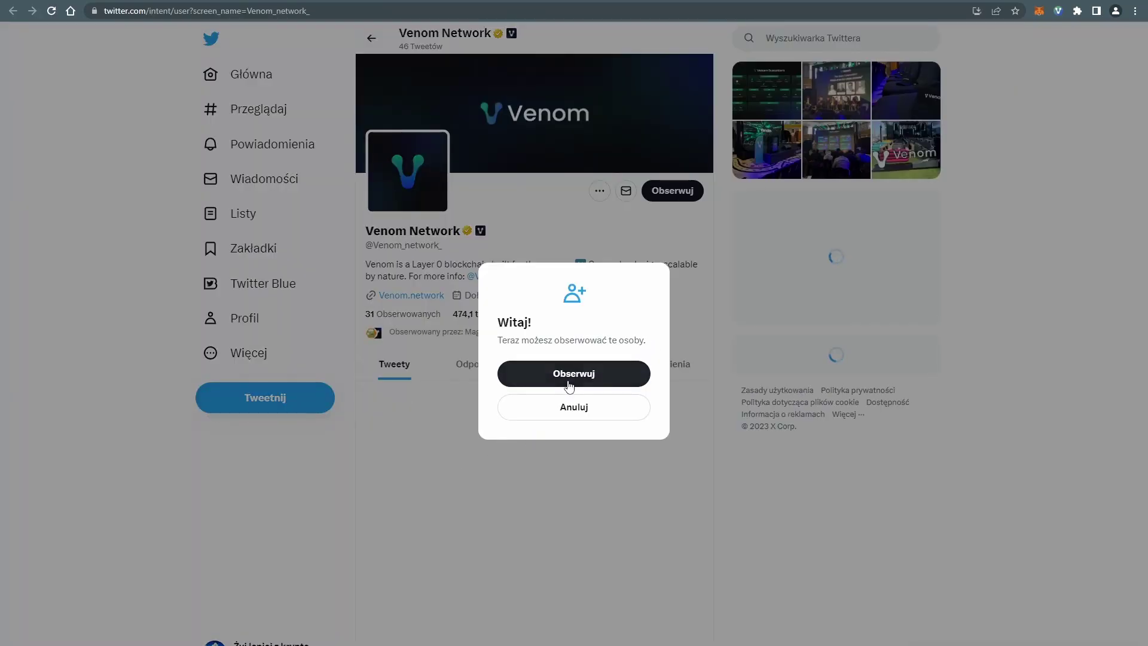
left_click(574, 374)
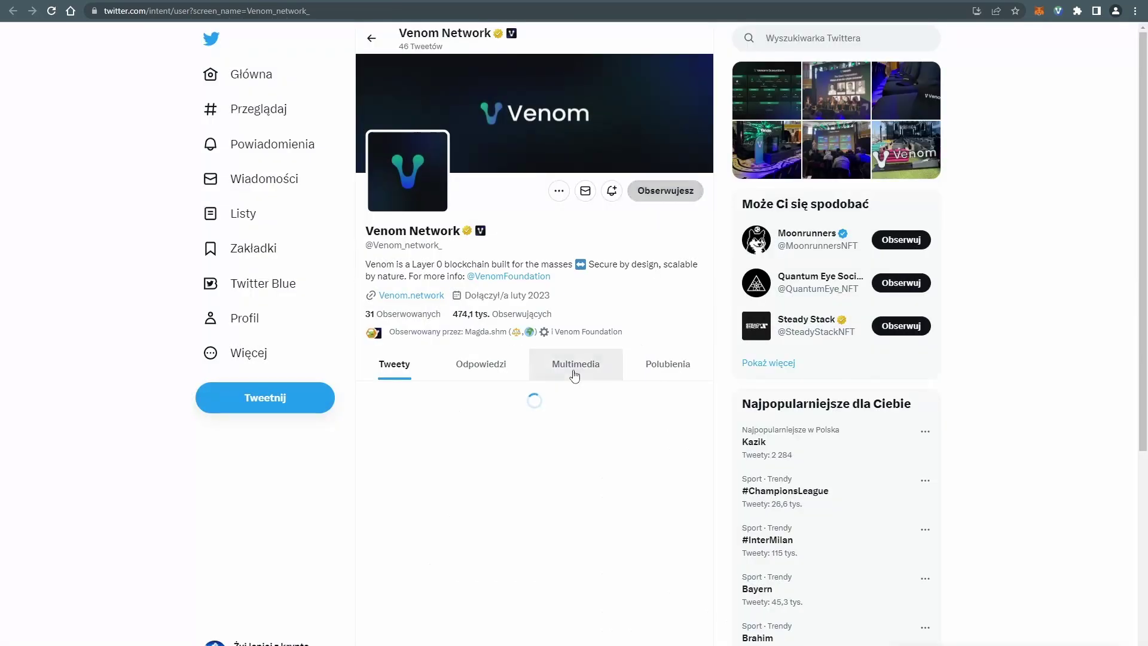
key("ctrl+w")
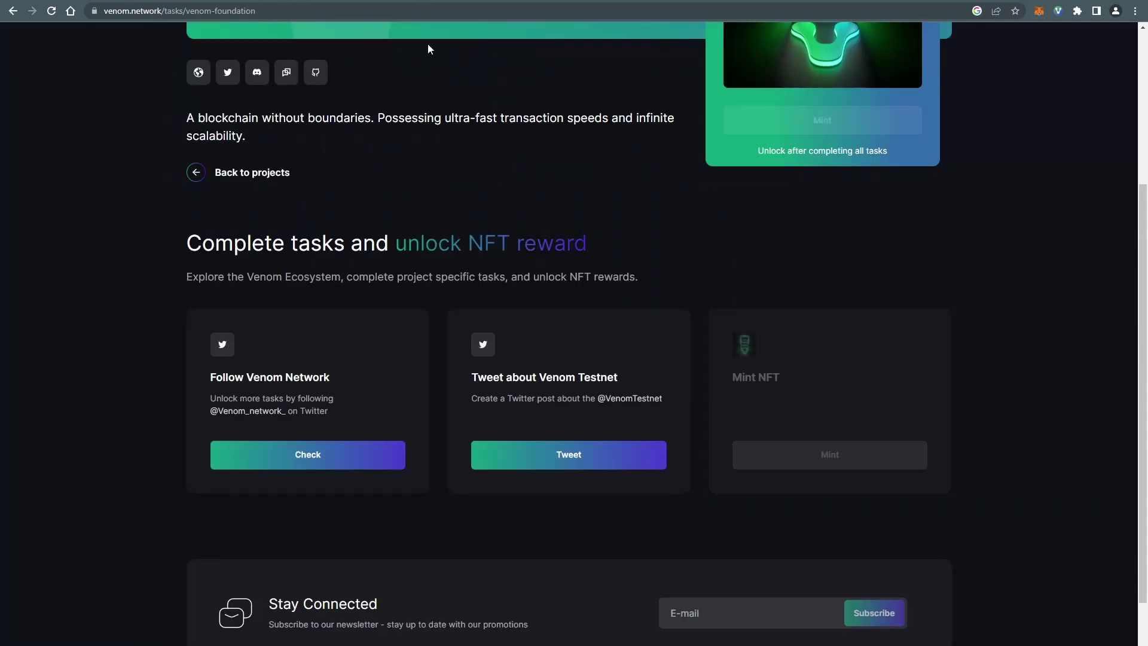
left_click(362, 463)
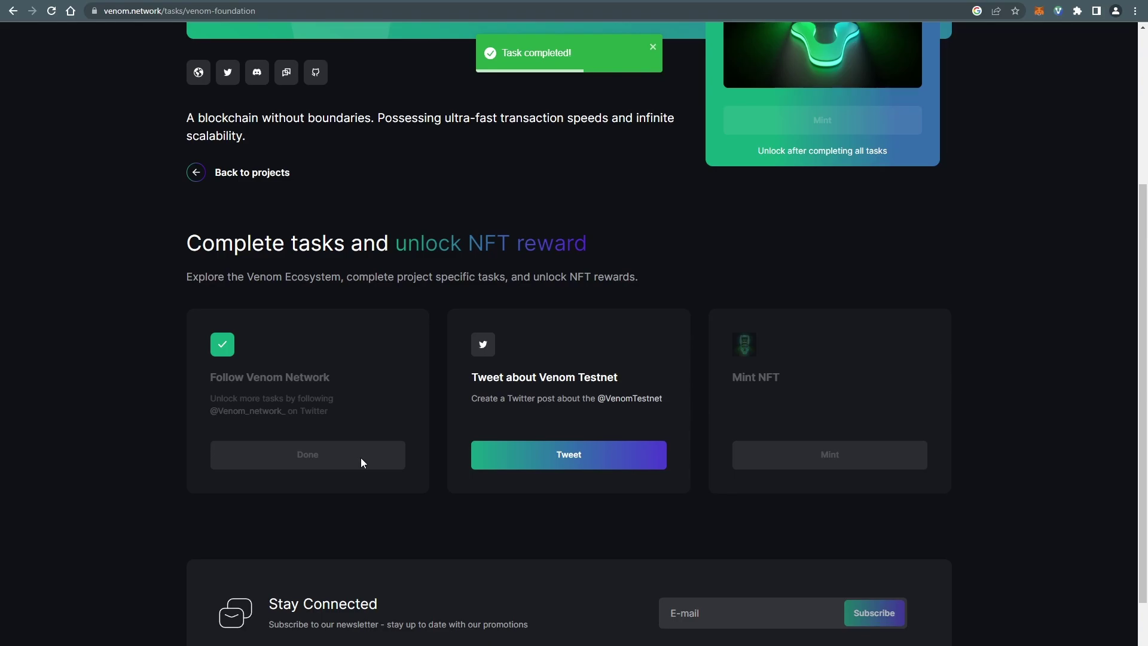
Step: Post the prefilled #VenomTestnet tweet about claiming the first faucet tokens and check the tweet task
left_click(619, 465)
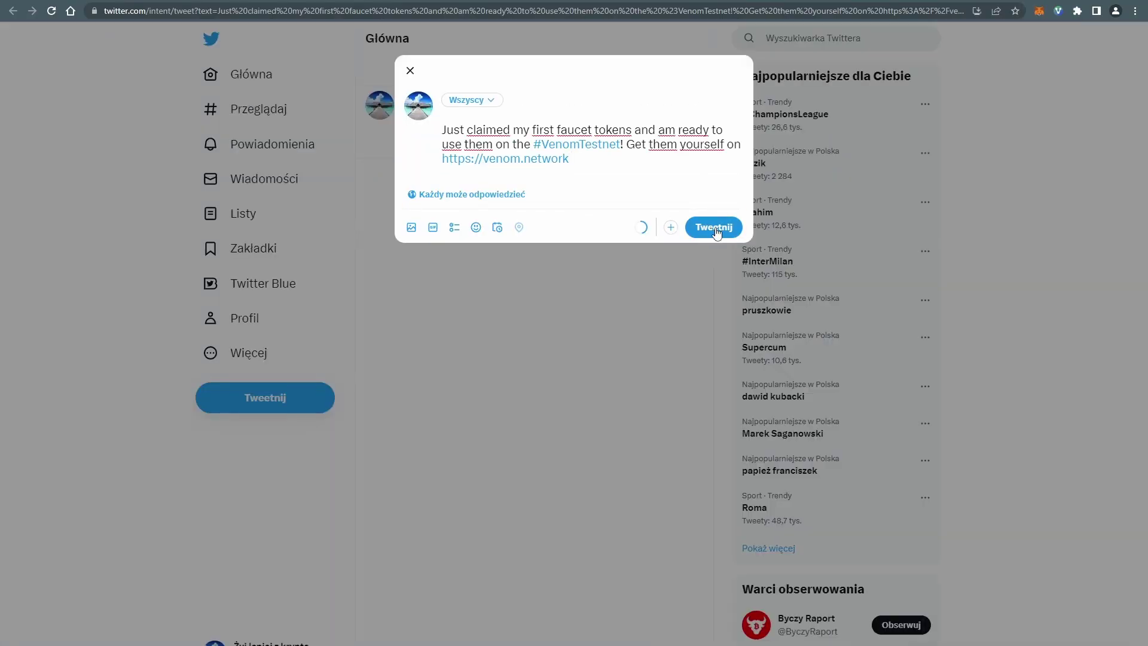
left_click(723, 457)
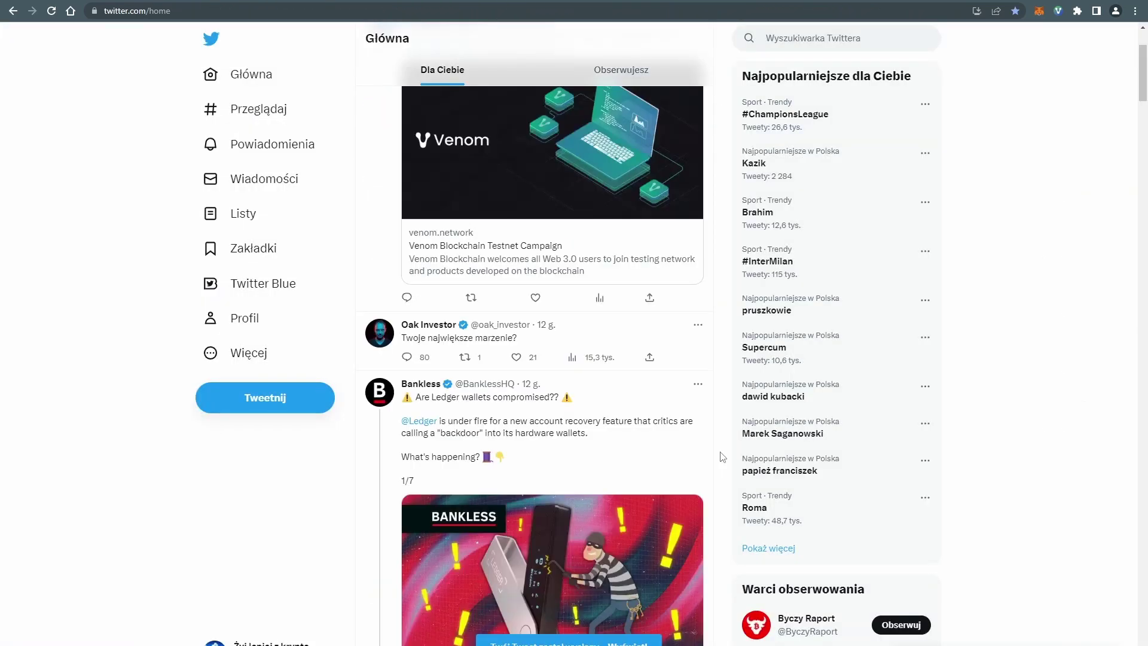
left_click(429, 1)
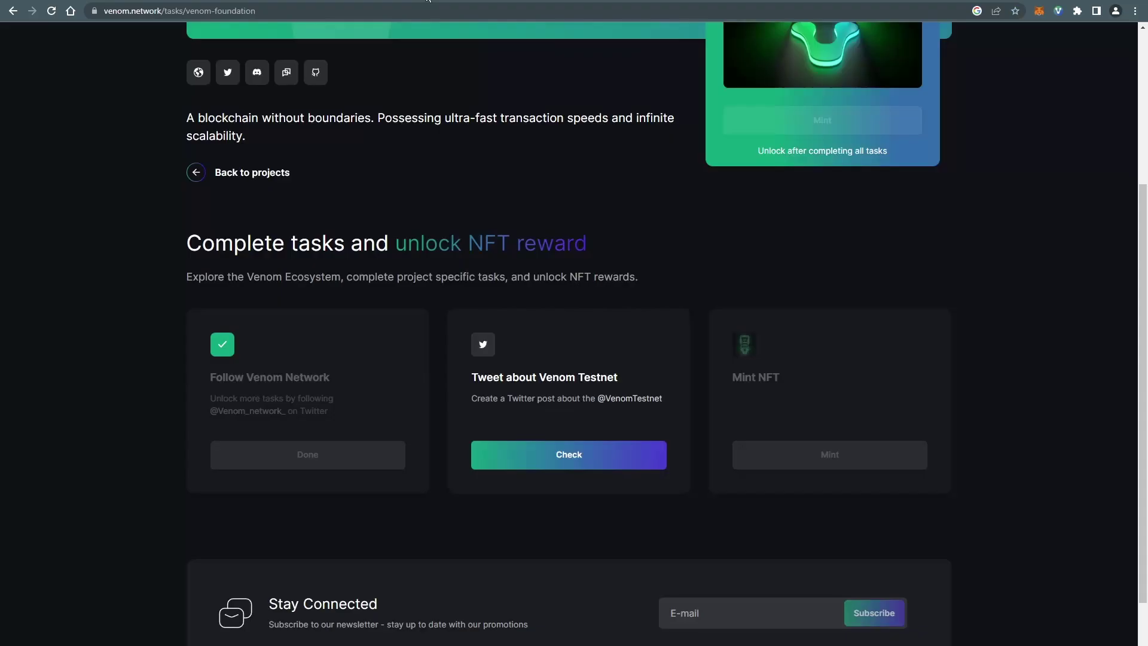
left_click(626, 459)
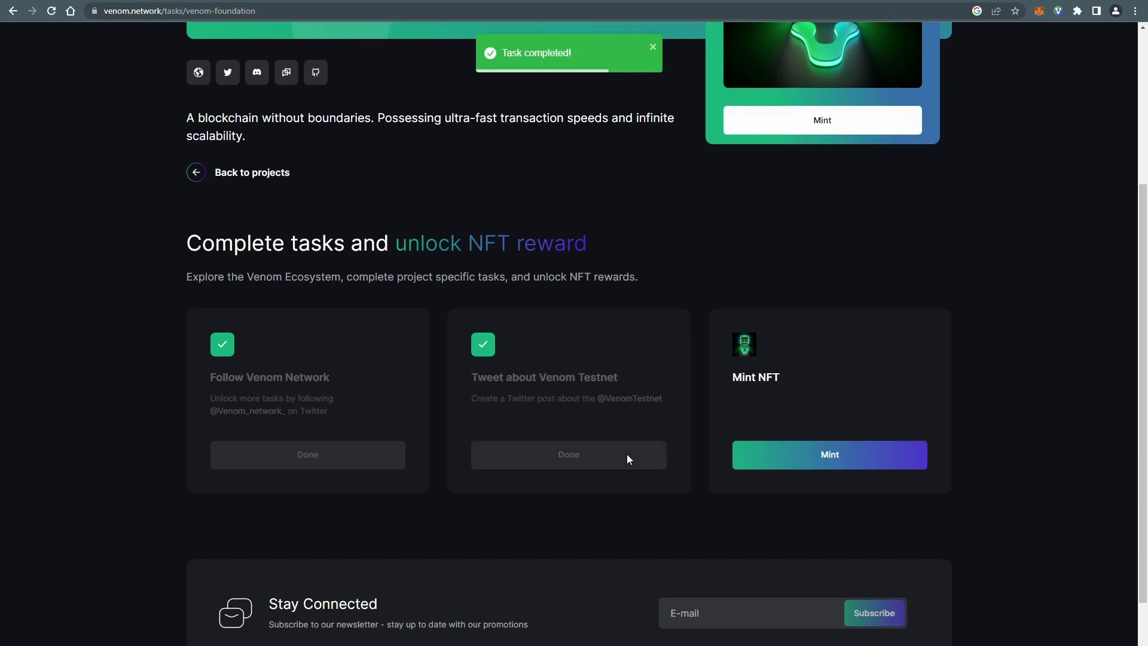
Step: Mint the Venom Foundation NFT by confirming the 1 VENOM wallet transaction, and return to the project list
left_click(871, 457)
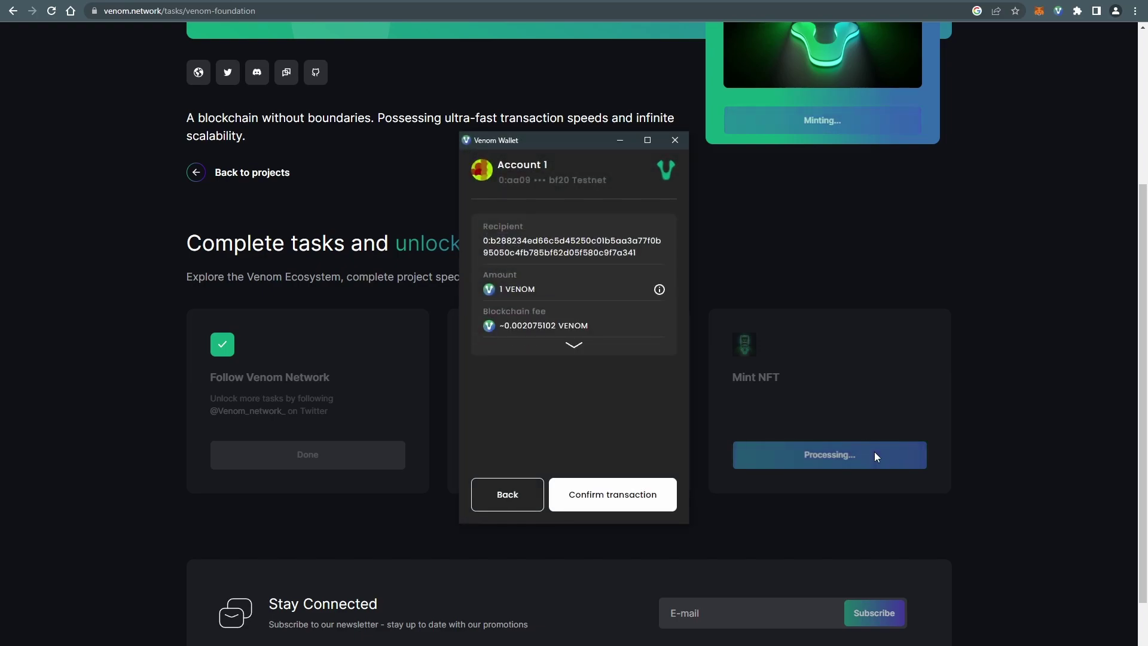
left_click(661, 497)
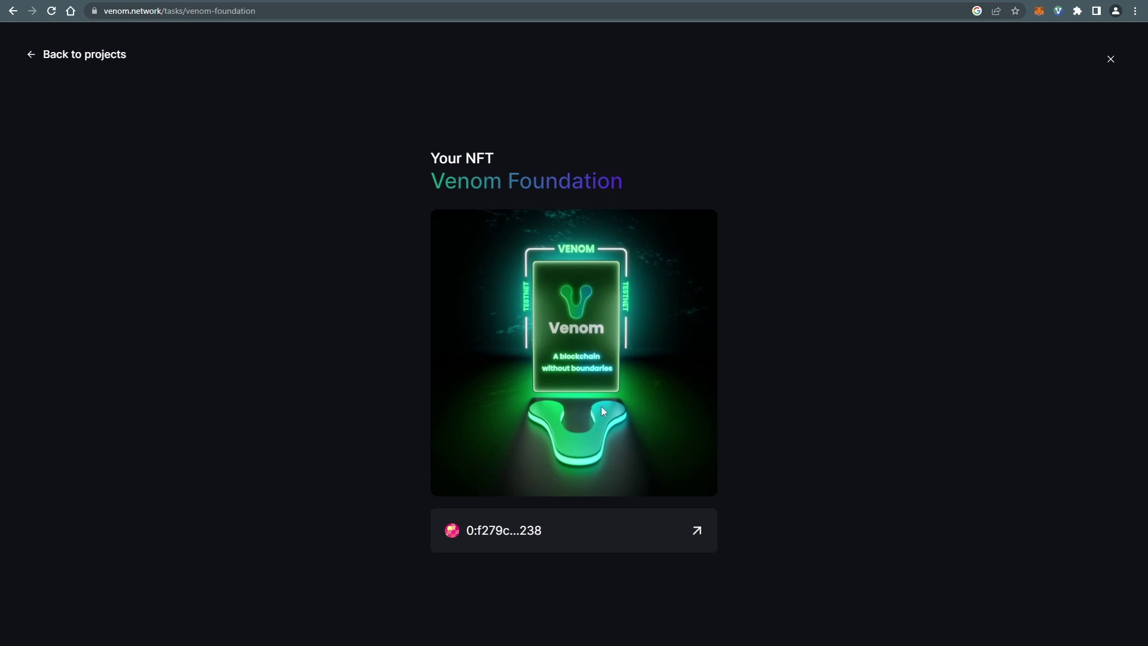
left_click(100, 55)
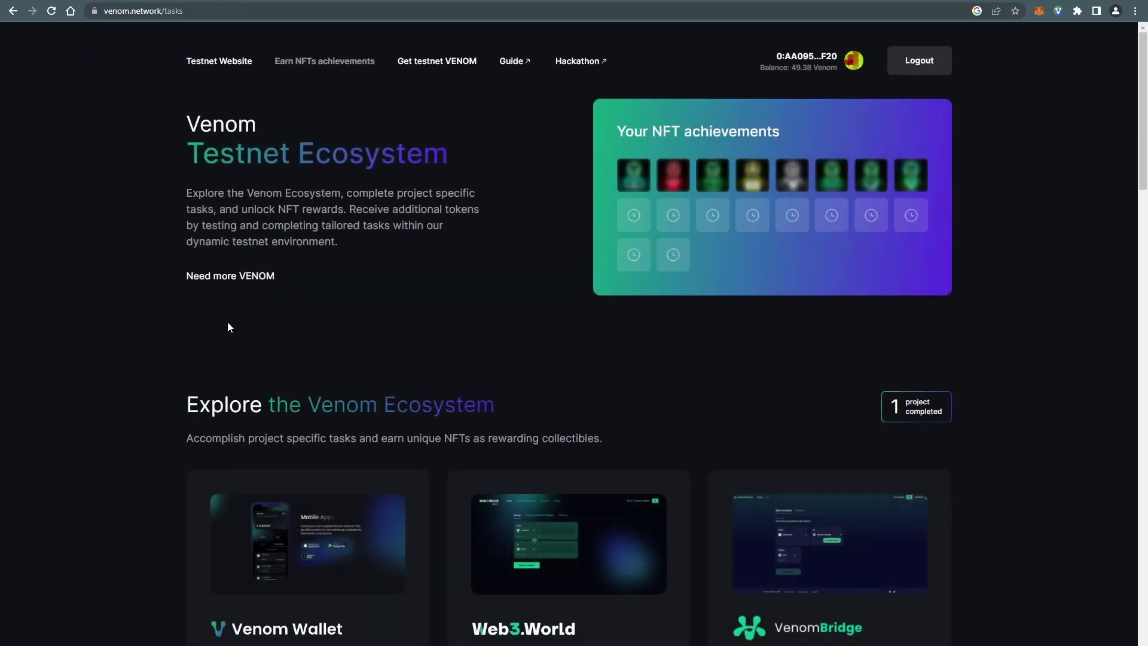
Step: Open the Venom Wallet project's tasks for its NFT reward
scroll(174, 404, "down", 3)
scroll(177, 402, "down", 2)
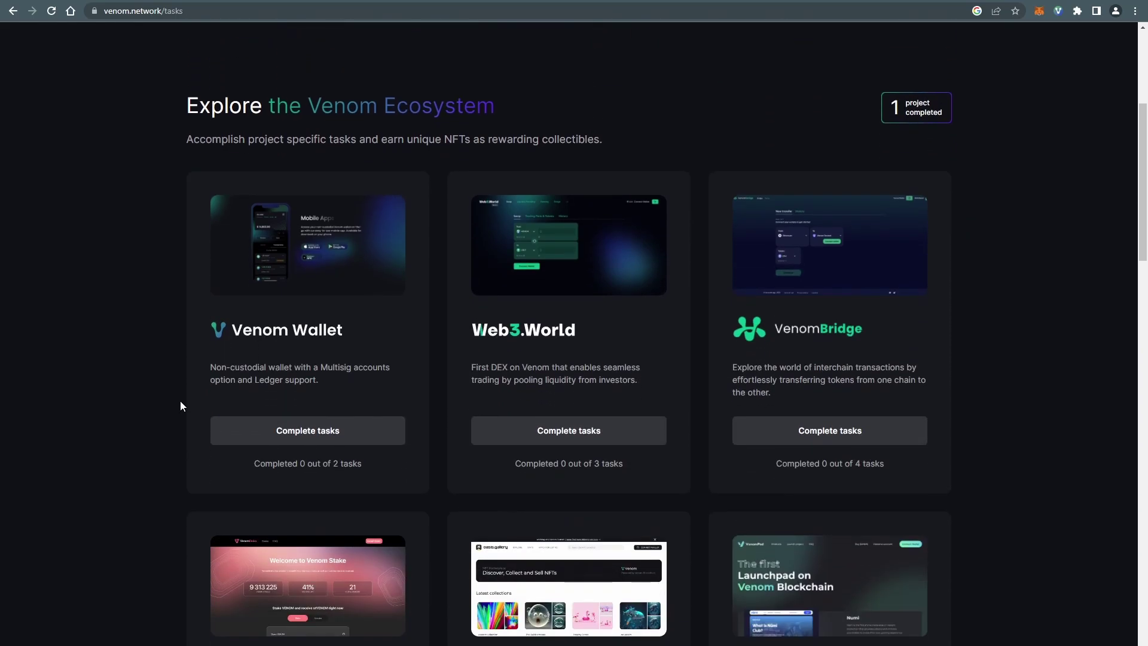
left_click(373, 438)
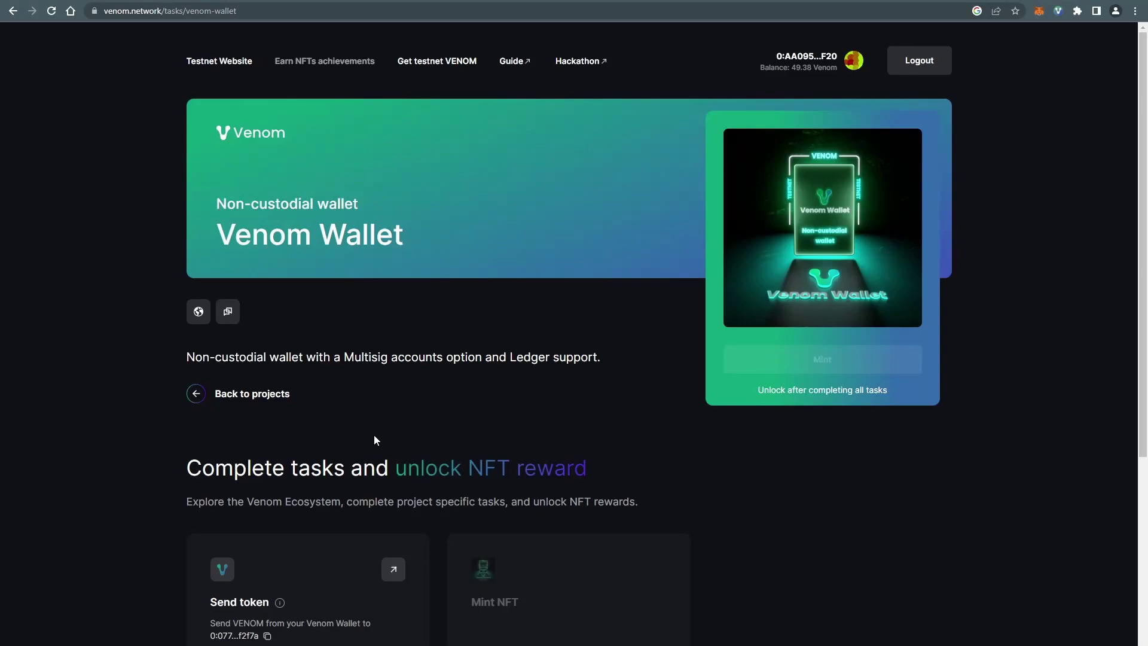
scroll(160, 393, "down", 4)
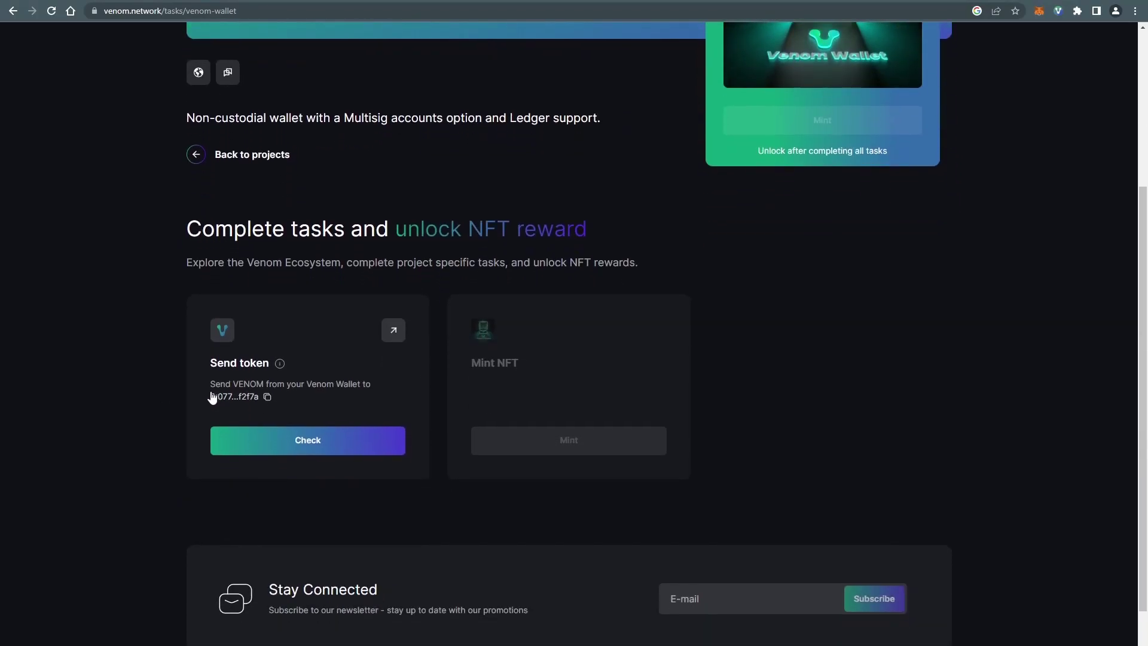
Step: Send 1 VENOM from the Venom Wallet to the address copied from the Send token task, and check the task
left_click(267, 399)
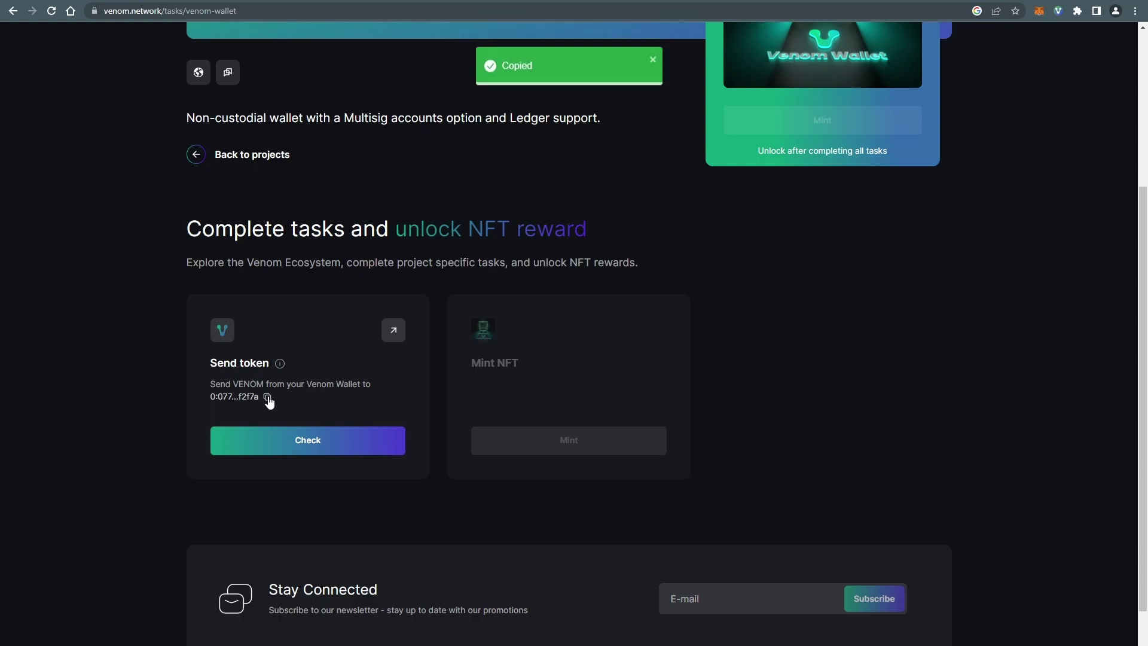
left_click(1059, 12)
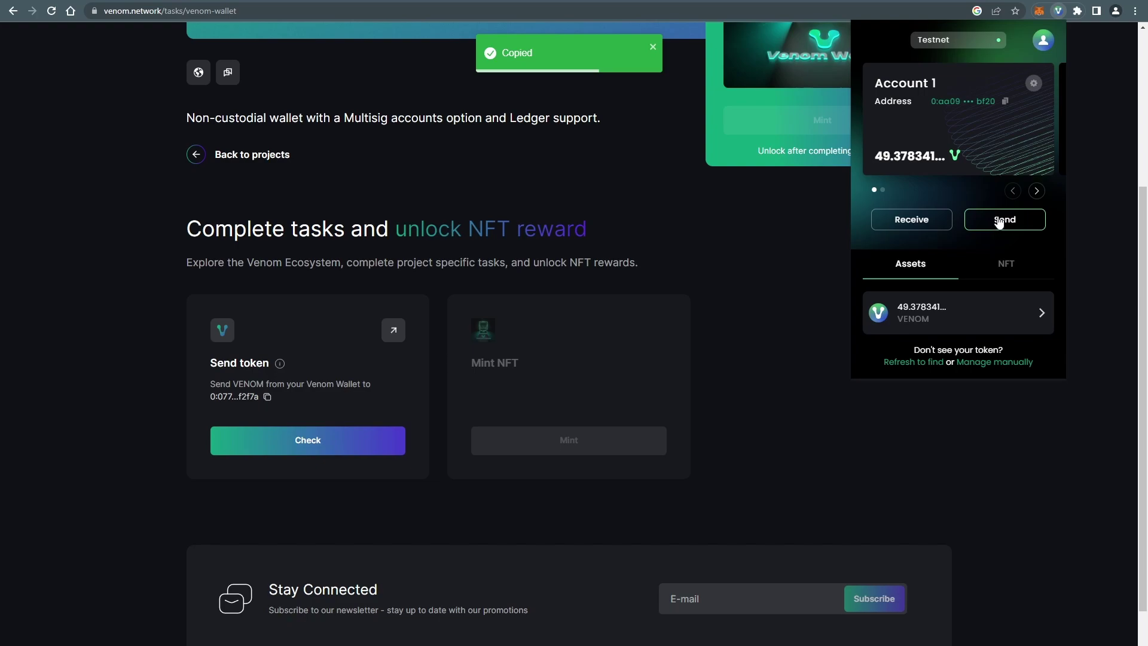
left_click(997, 223)
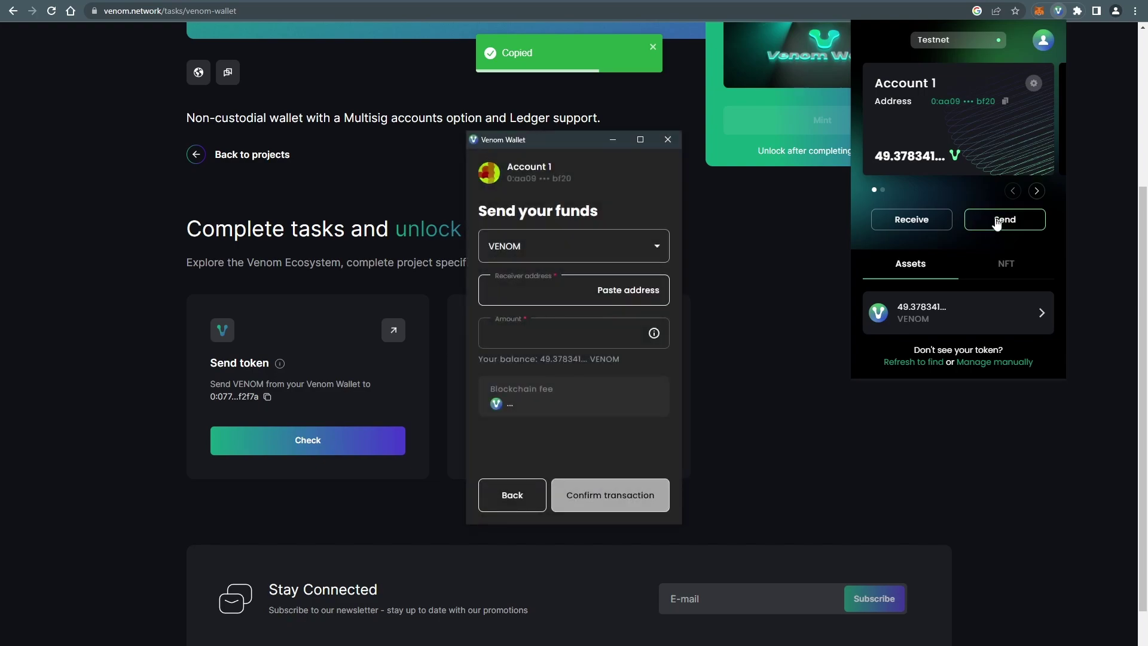
left_click(636, 293)
type("1")
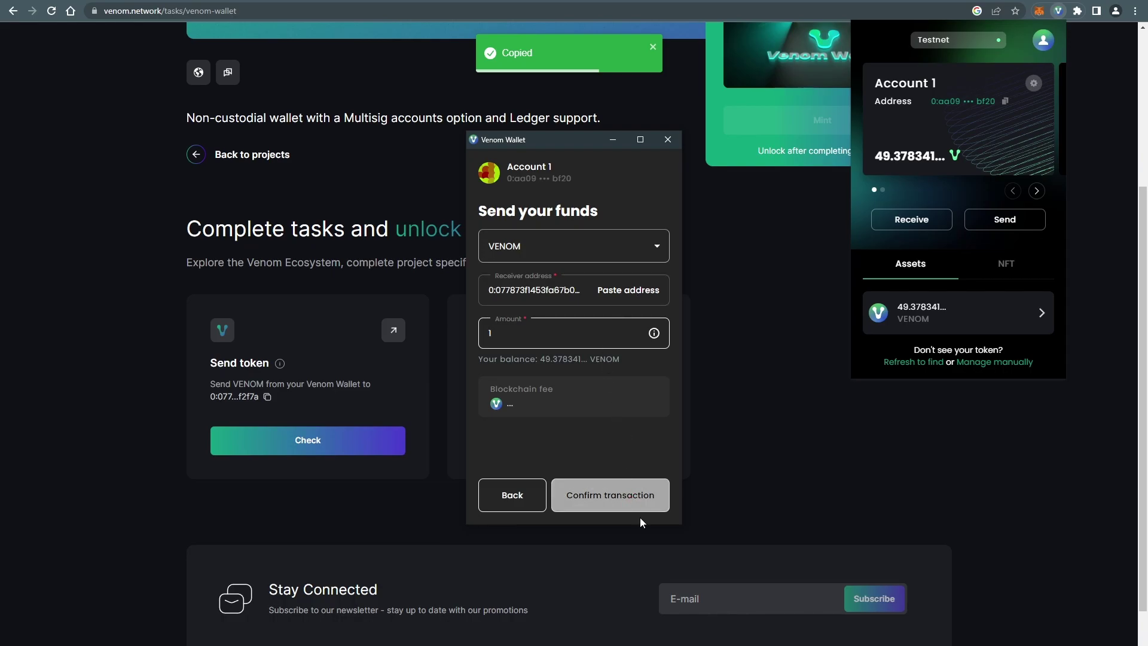
left_click(632, 502)
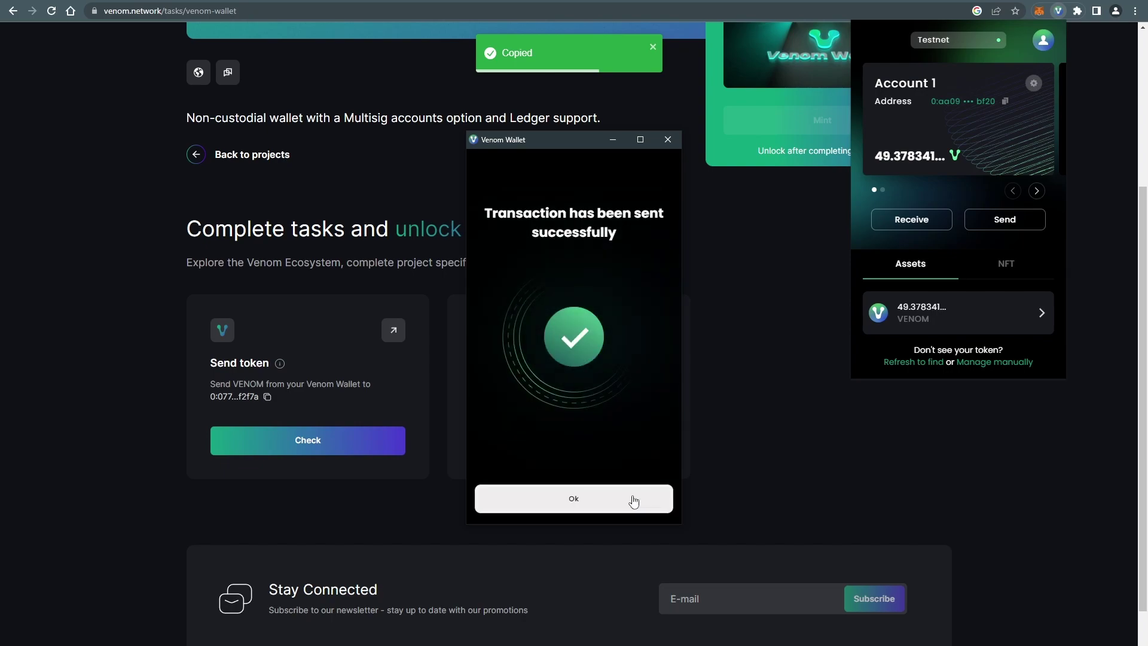
left_click(616, 498)
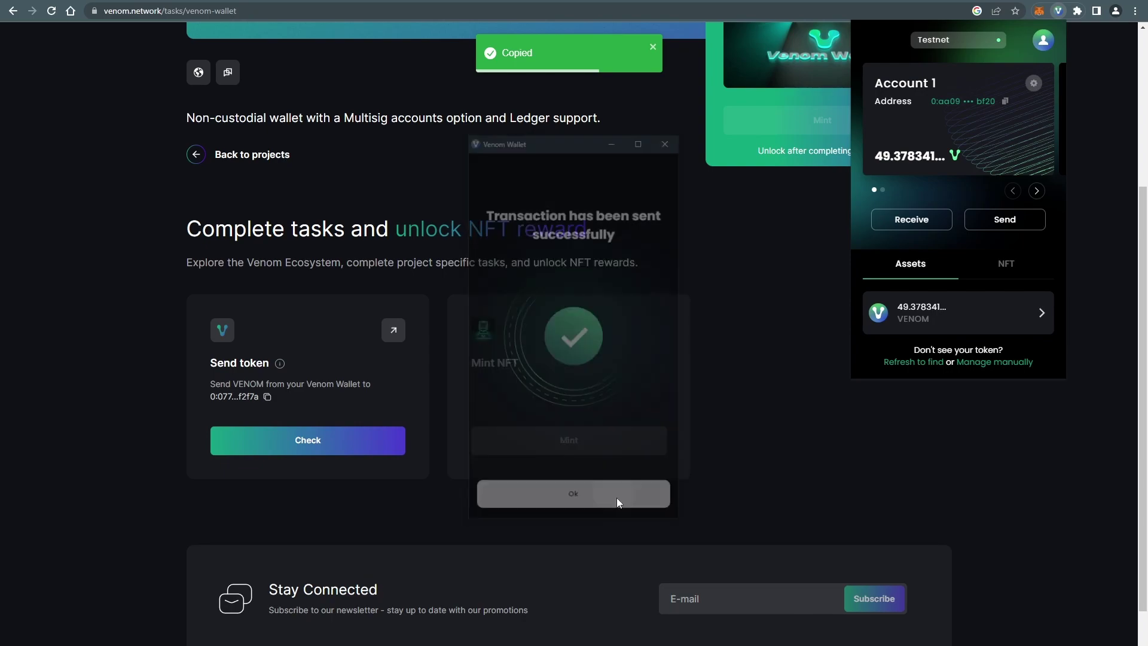
left_click(341, 441)
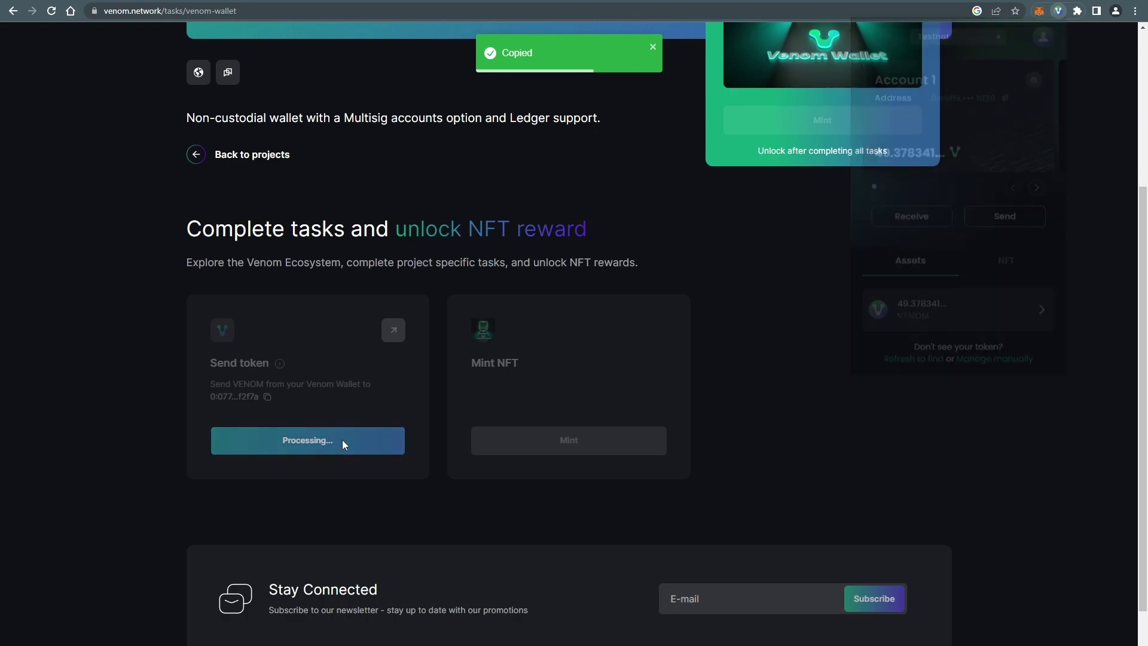
Step: Mint the Venom Wallet NFT by confirming the 1 VENOM wallet transaction, and go back to the projects
left_click(628, 443)
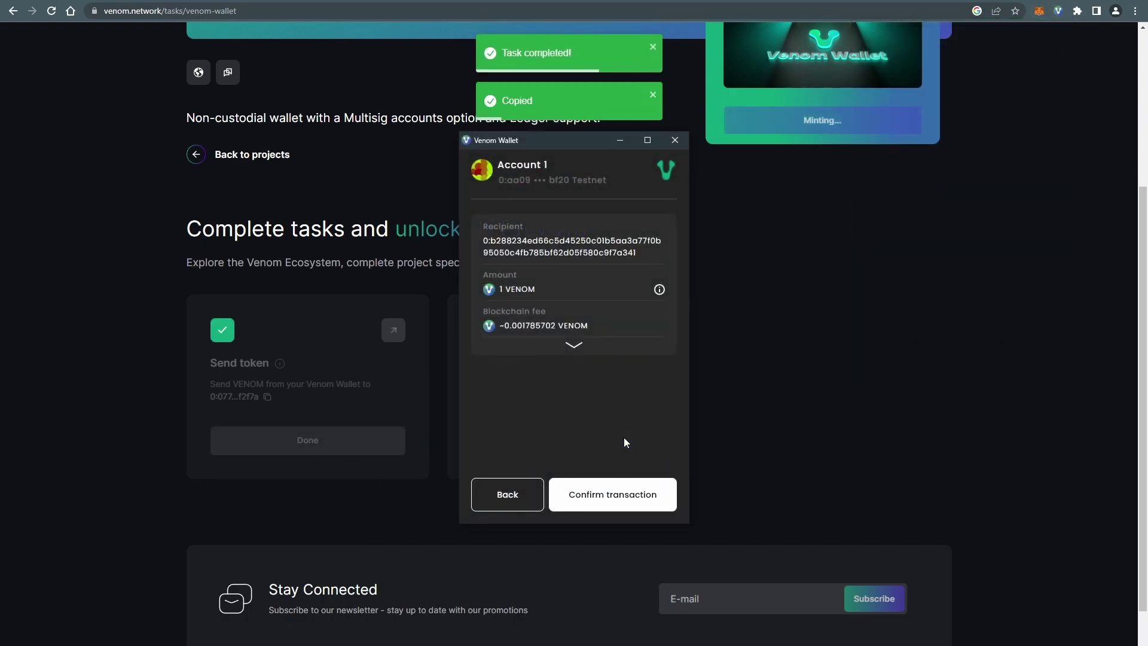
left_click(635, 501)
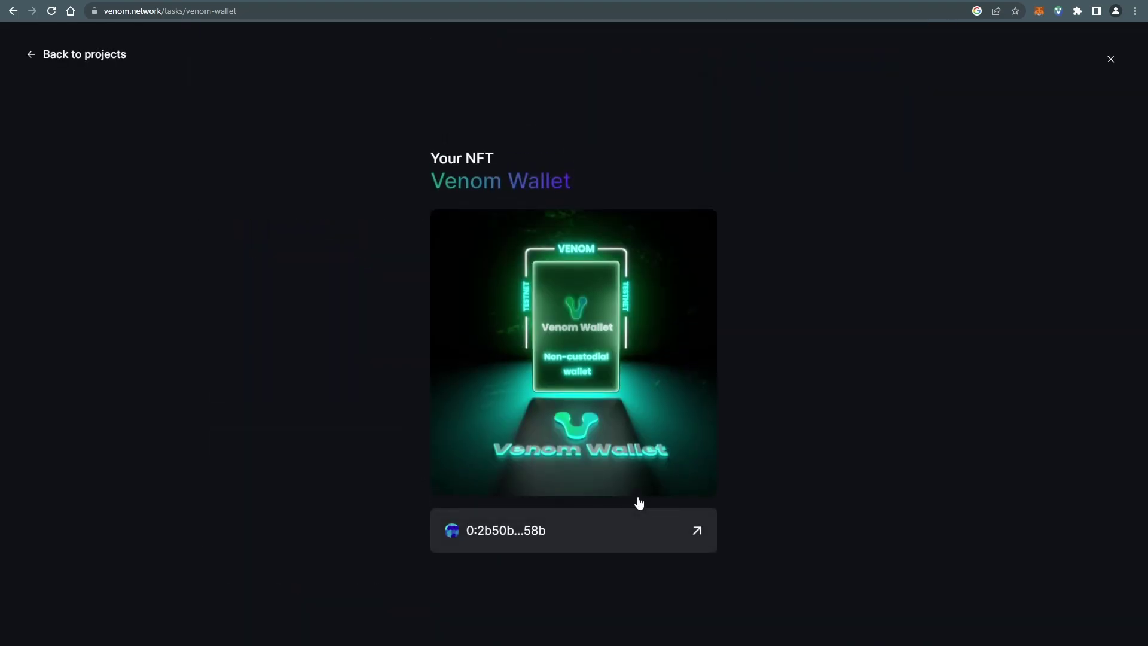
left_click(63, 56)
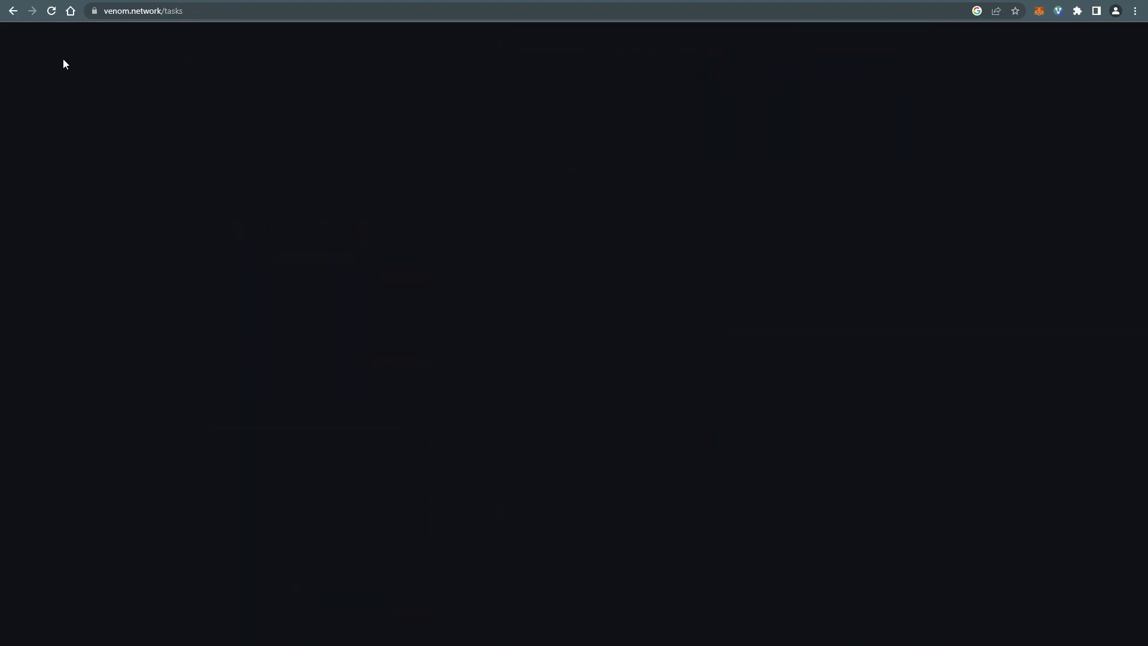
Step: Open the Web3.World project's tasks from the Venom Ecosystem list
scroll(143, 377, "down", 4)
scroll(137, 377, "down", 1)
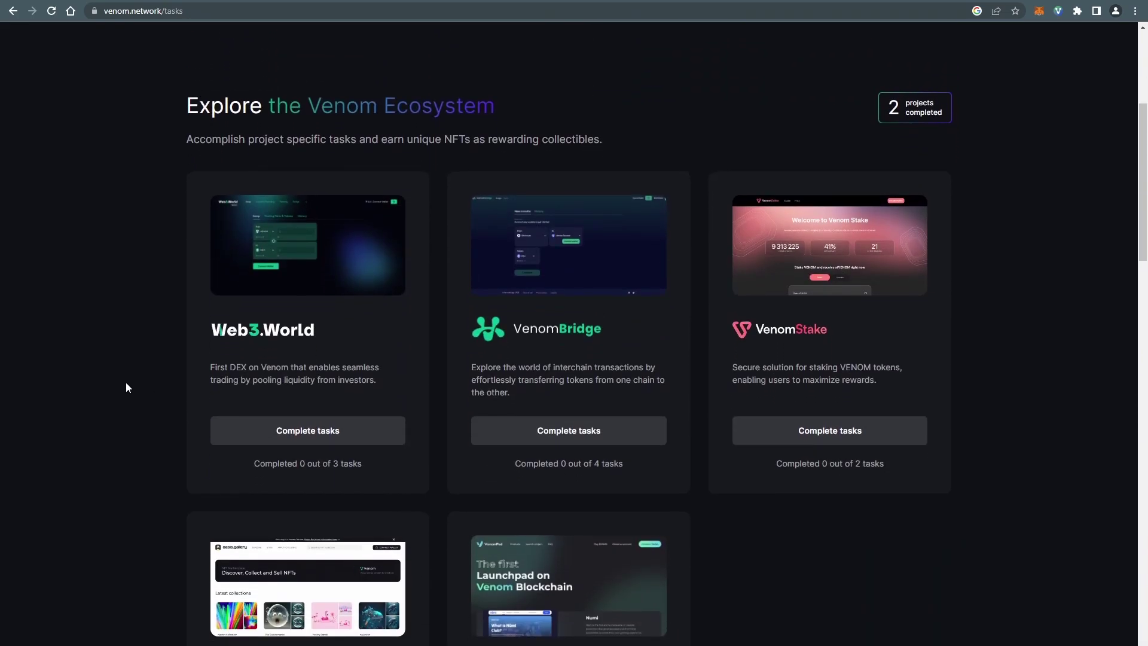
left_click(373, 438)
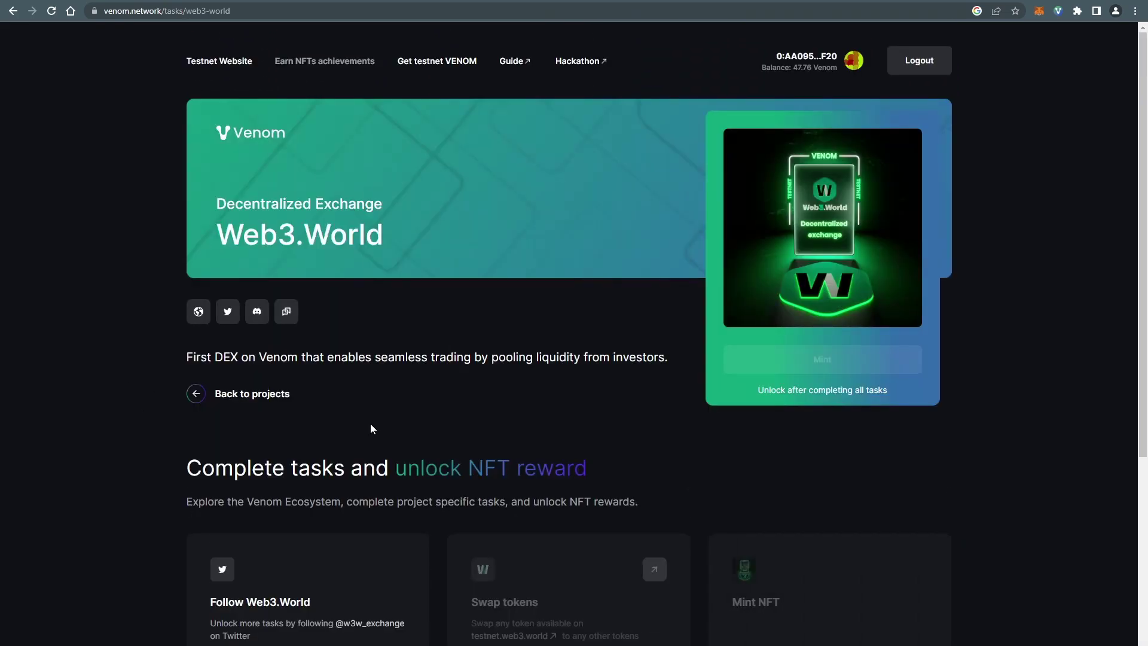
scroll(370, 423, "down", 4)
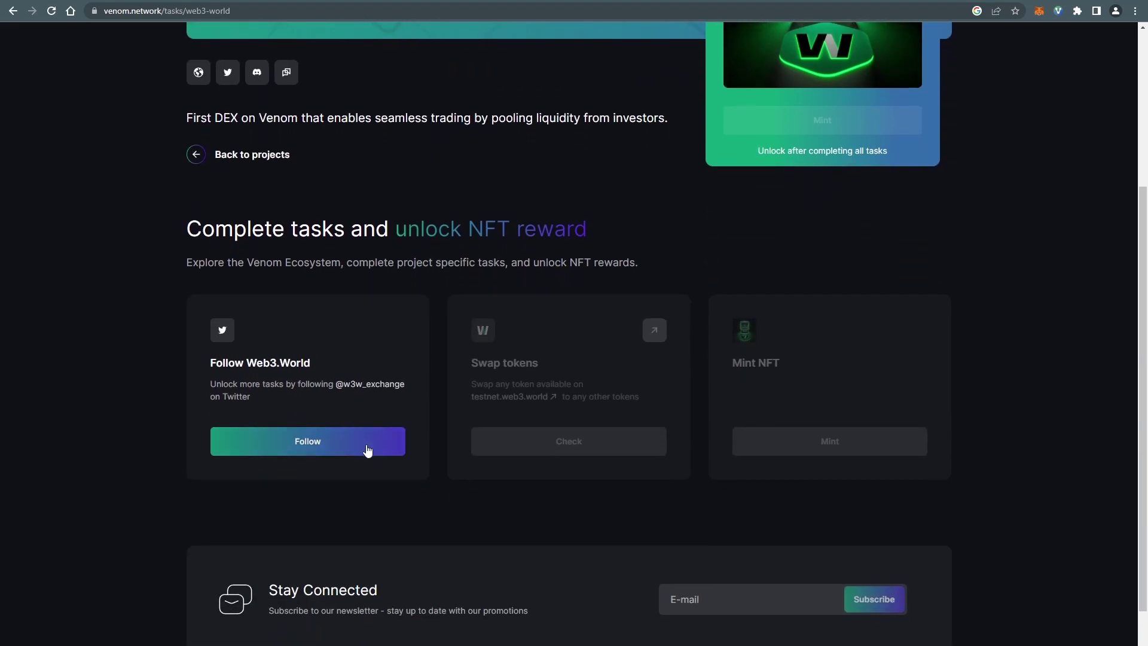
left_click(340, 448)
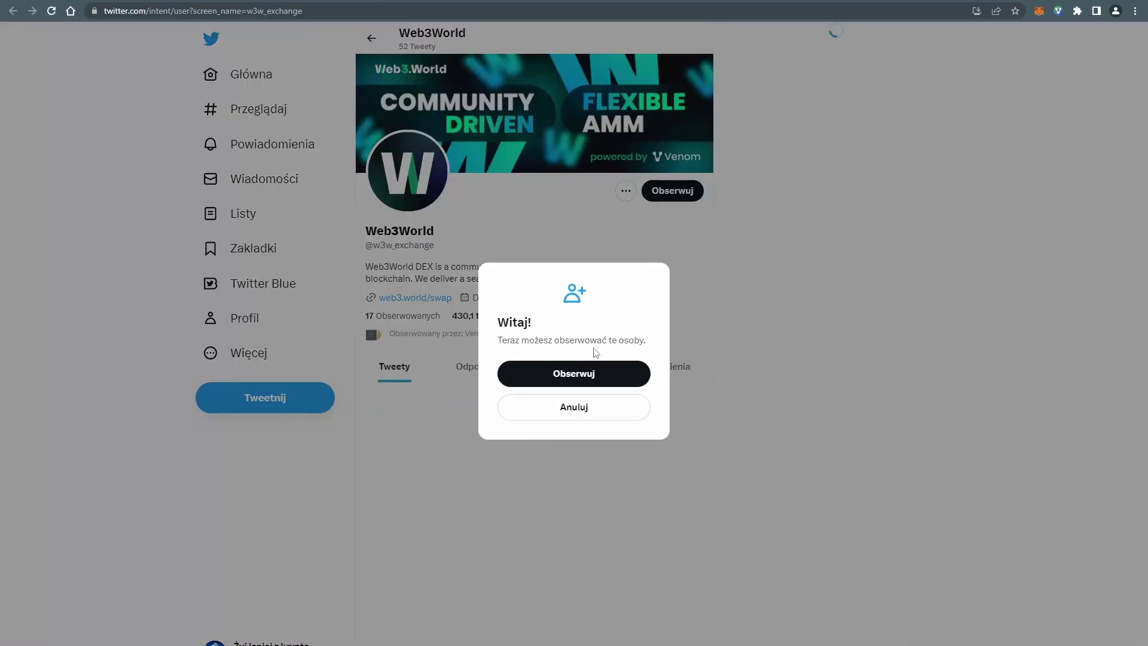
left_click(586, 380)
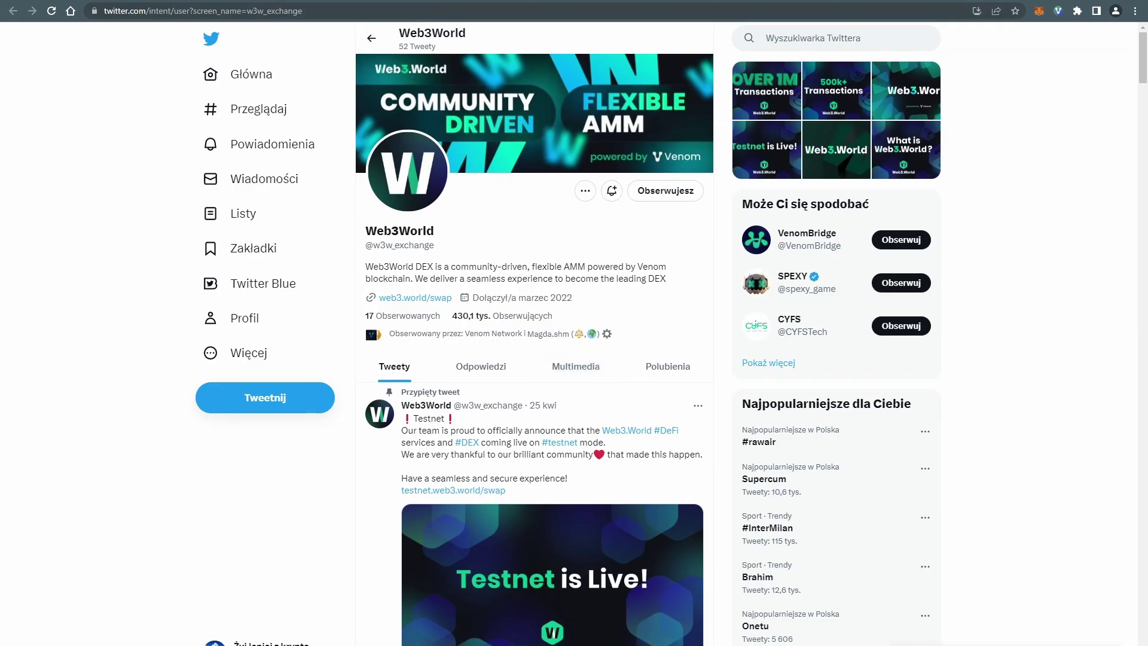
key("alt+Left")
left_click(359, 443)
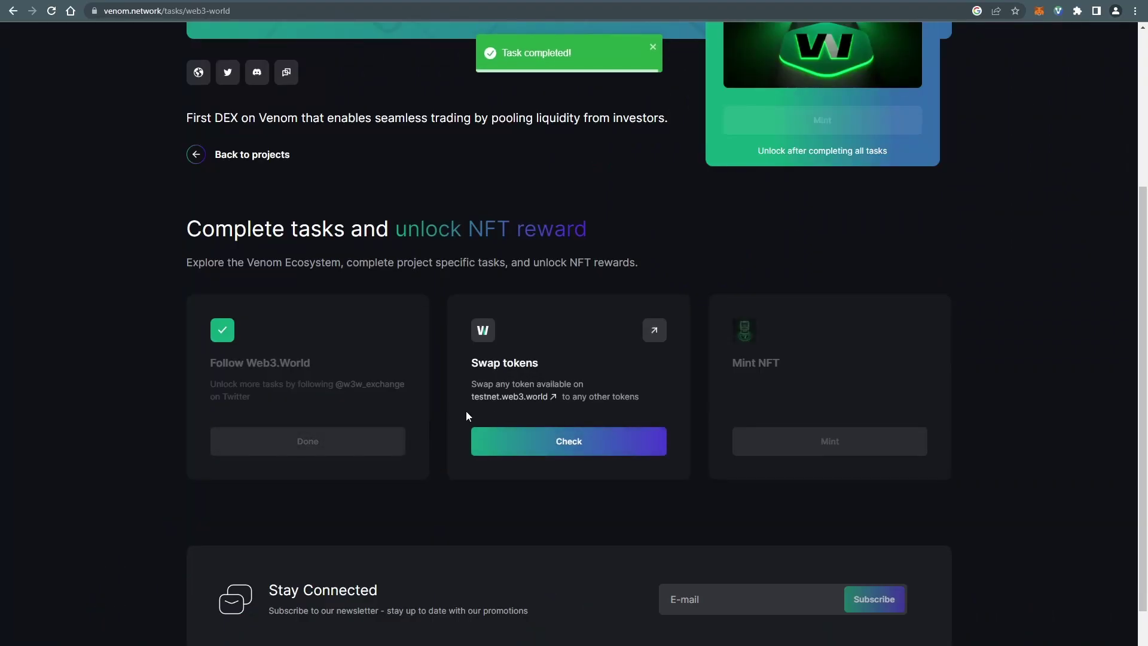
Step: Open testnet.web3.world from the Swap tokens task and connect Account 1 through the Venom Chrome Extension
left_click(529, 398)
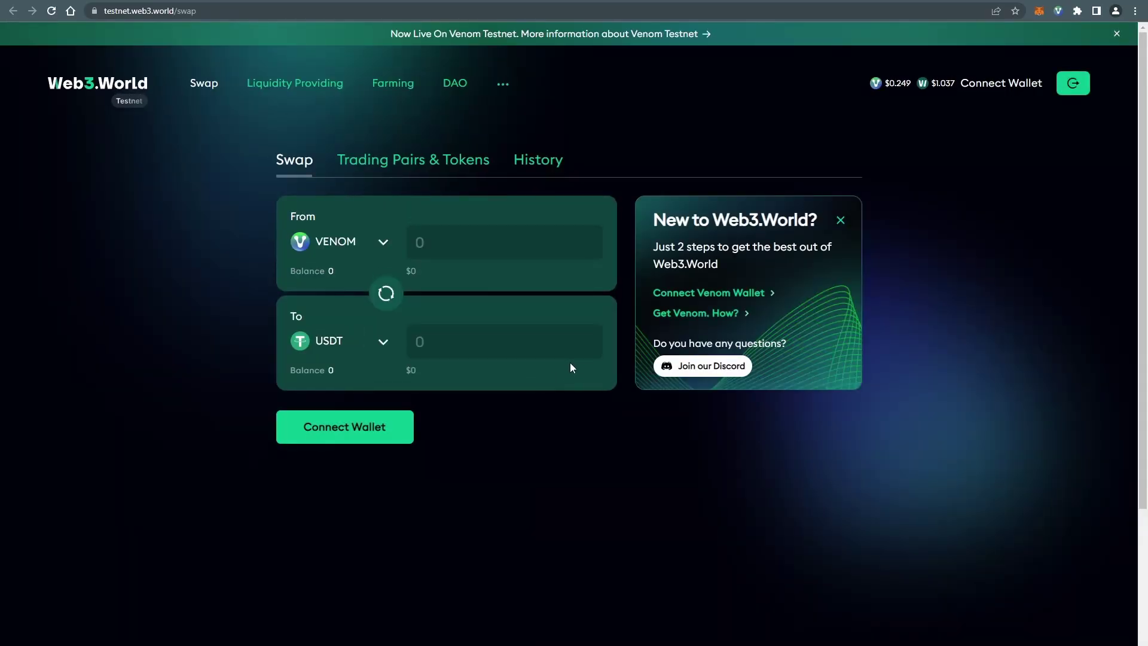
left_click(1068, 83)
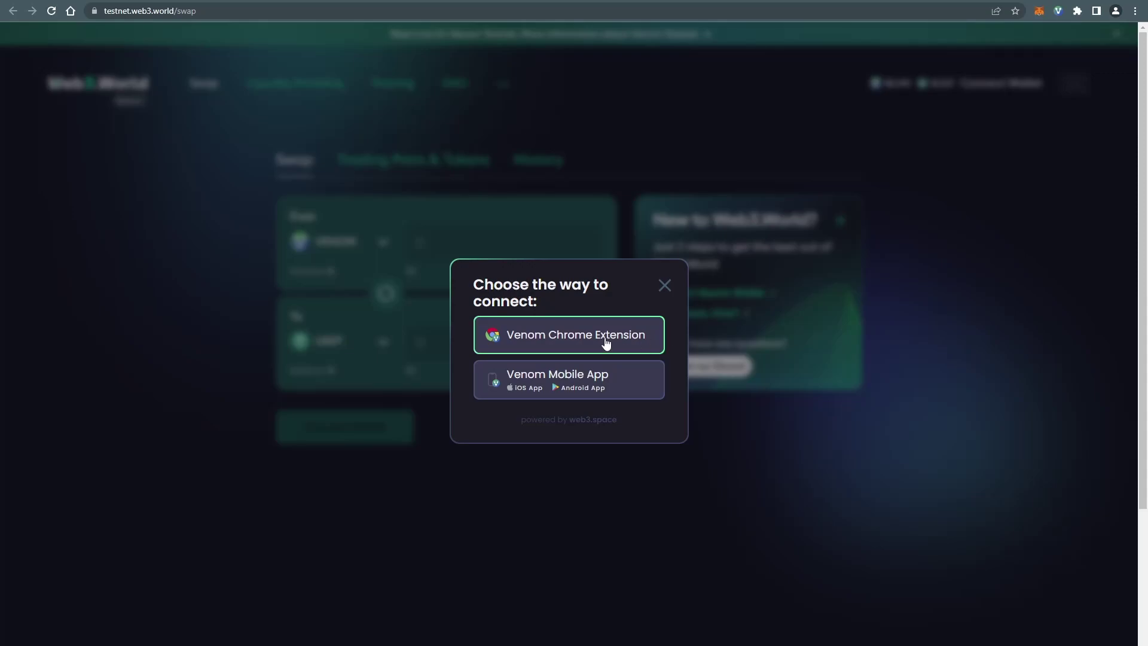
left_click(605, 339)
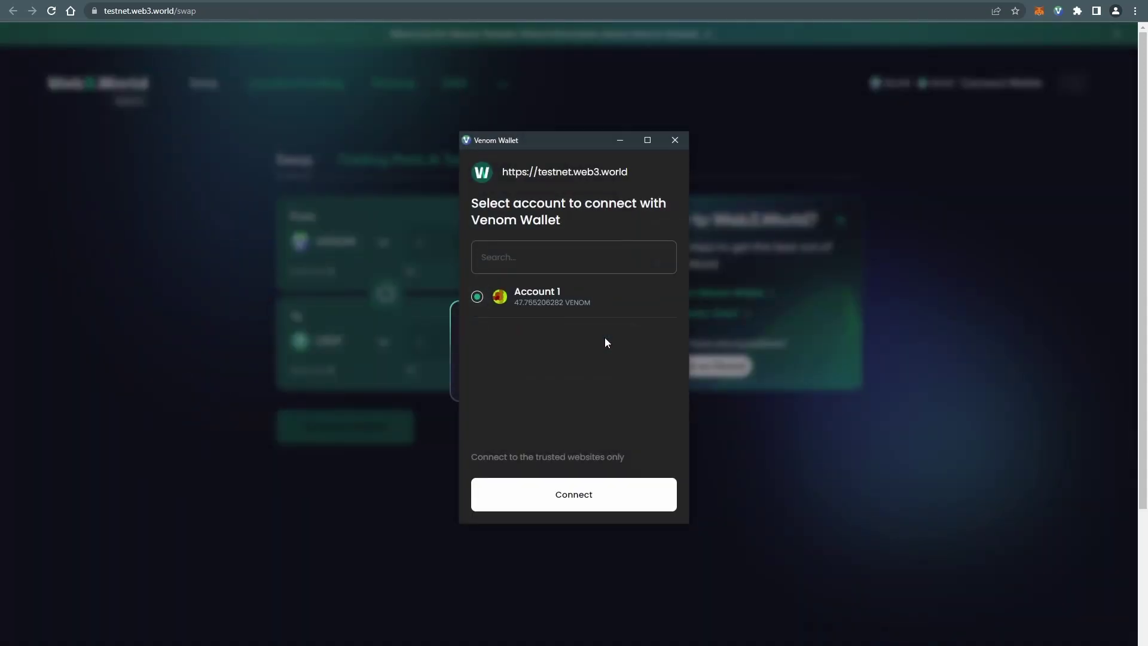
left_click(625, 504)
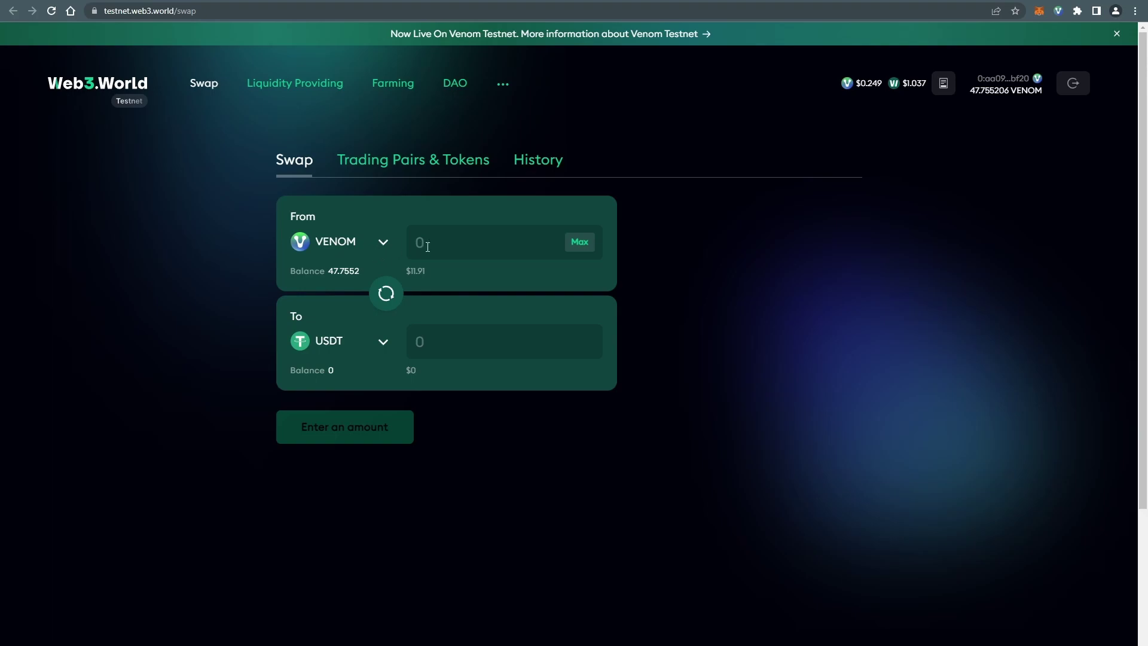
Step: Swap 2 VENOM to USDT, confirm the wallet transaction, and view its status in the transaction history
left_click(465, 242)
type("2")
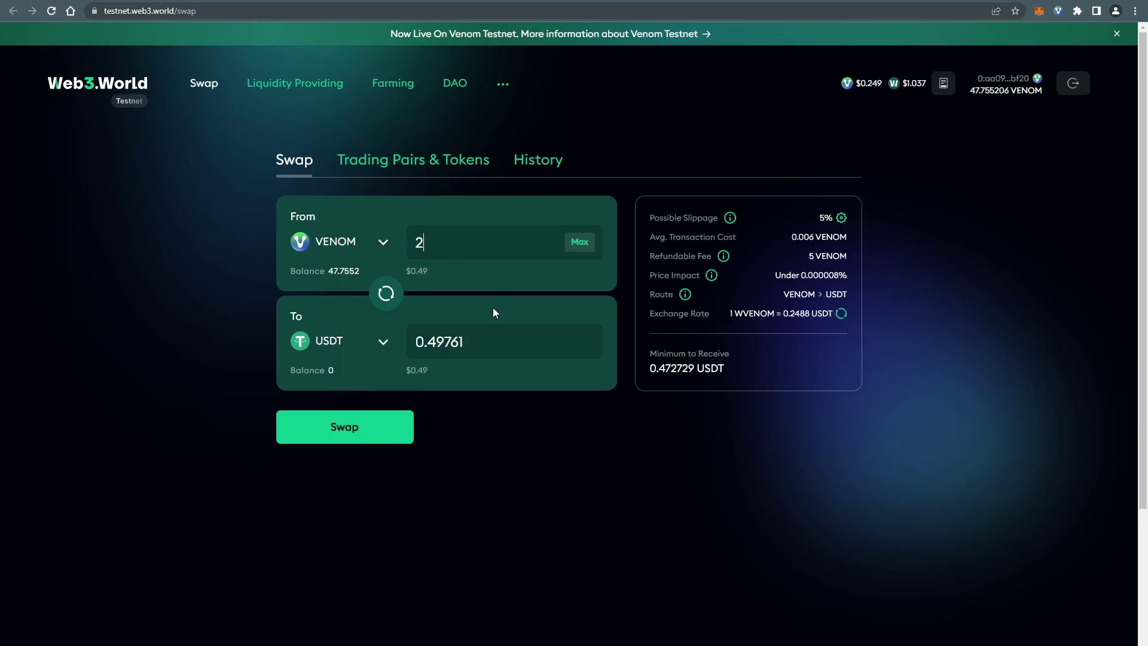
left_click(384, 431)
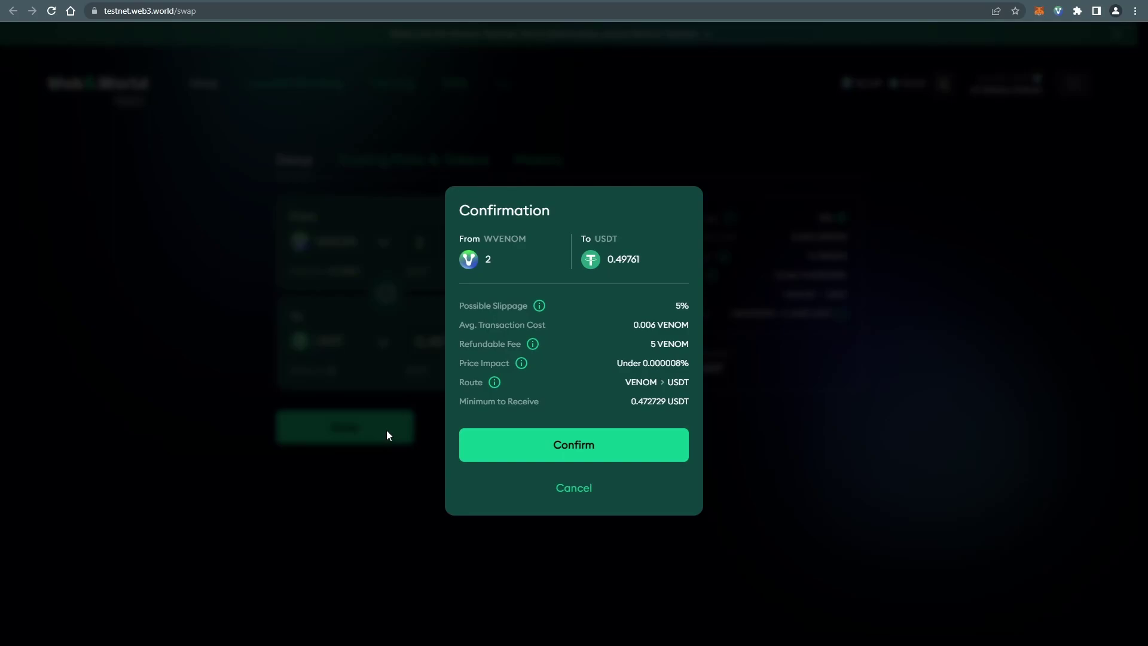
left_click(634, 447)
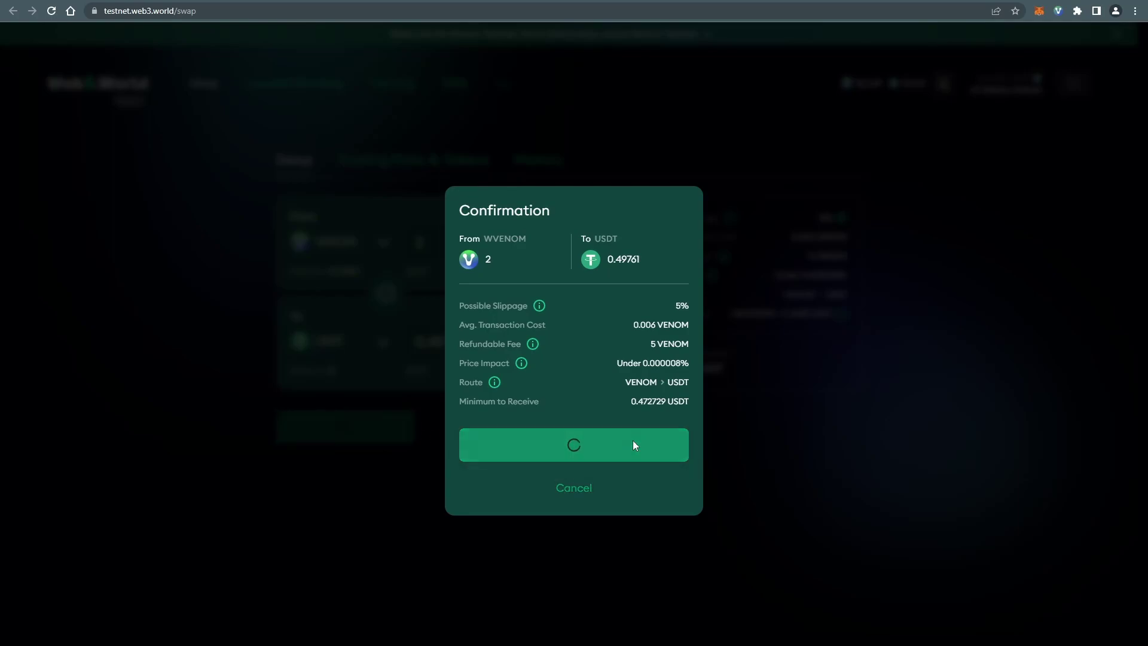
left_click(656, 507)
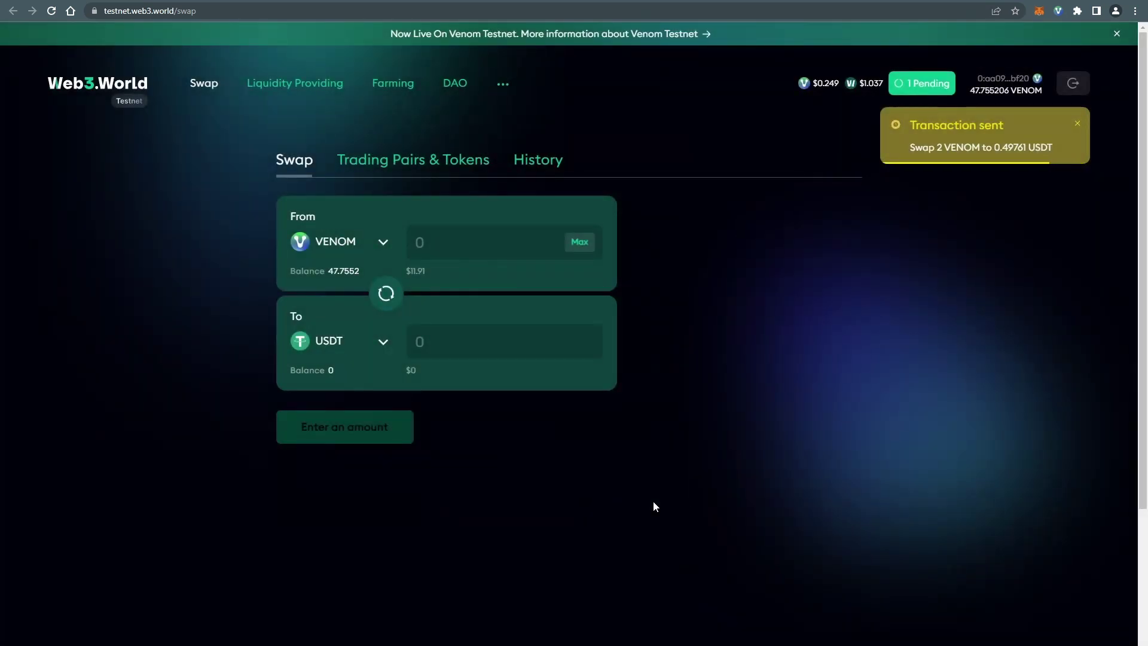
left_click(928, 94)
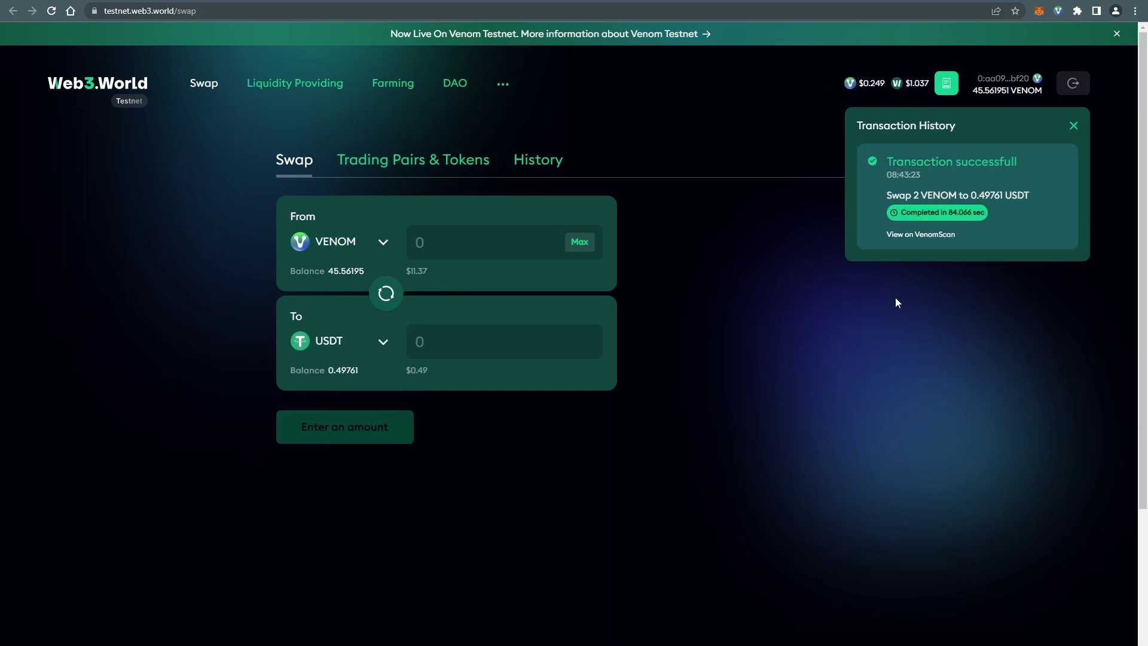
Step: Wrap 1 VENOM to WVENOM, confirm the wallet transaction, and view the pending transaction
left_click(473, 252)
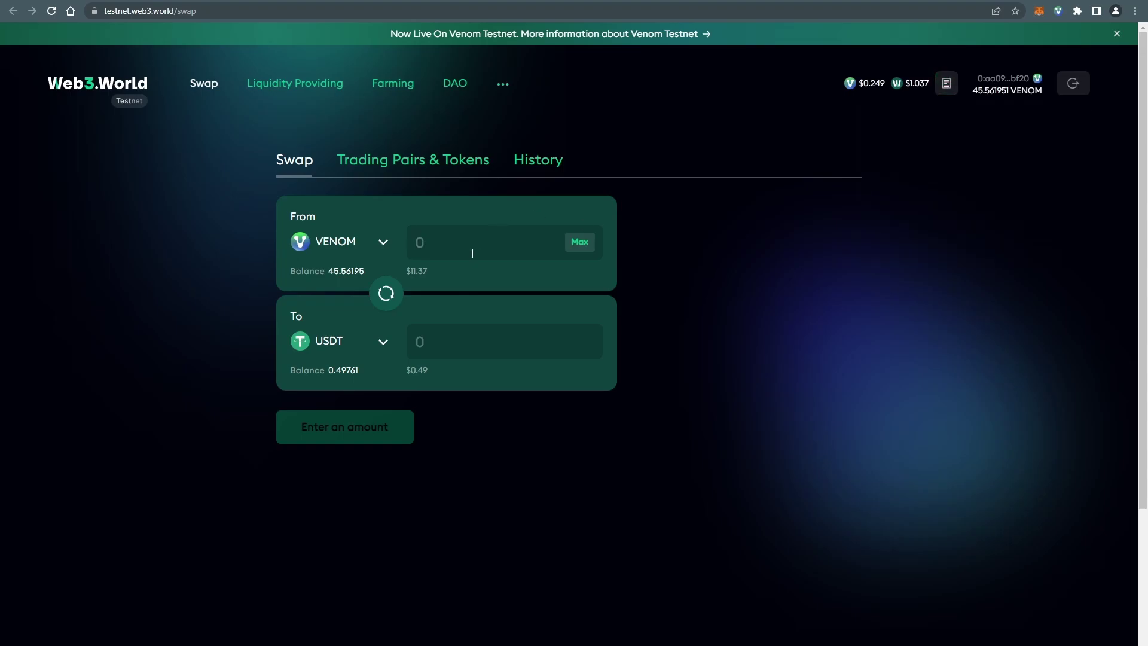
type("1")
left_click(378, 340)
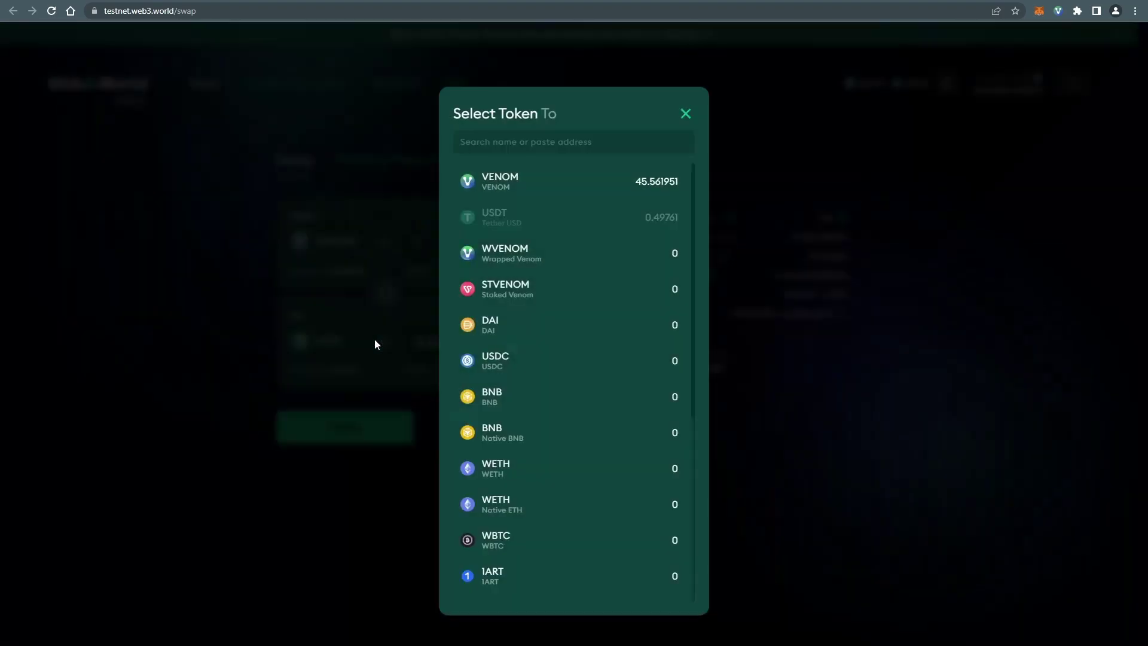
left_click(542, 257)
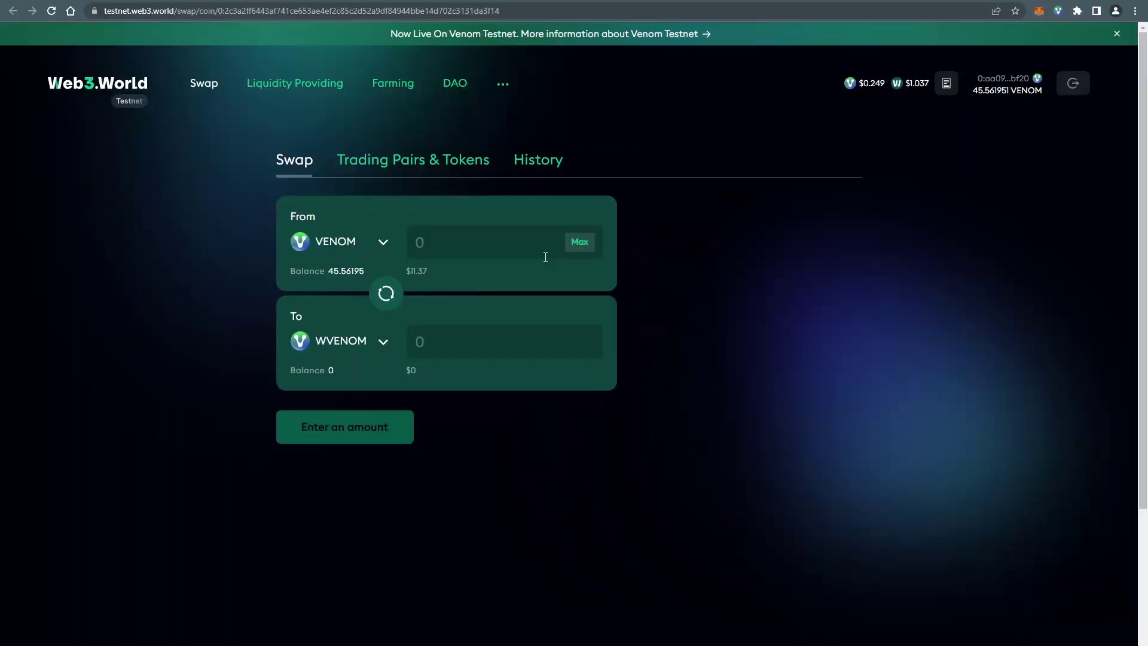
left_click(448, 251)
type("1")
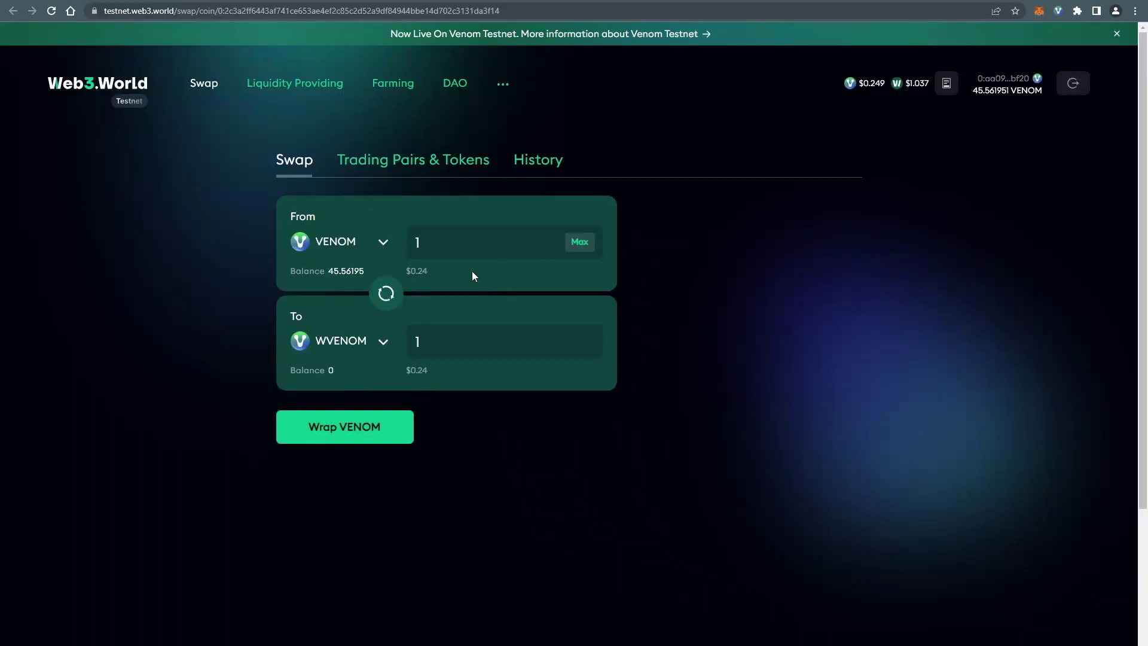
left_click(392, 426)
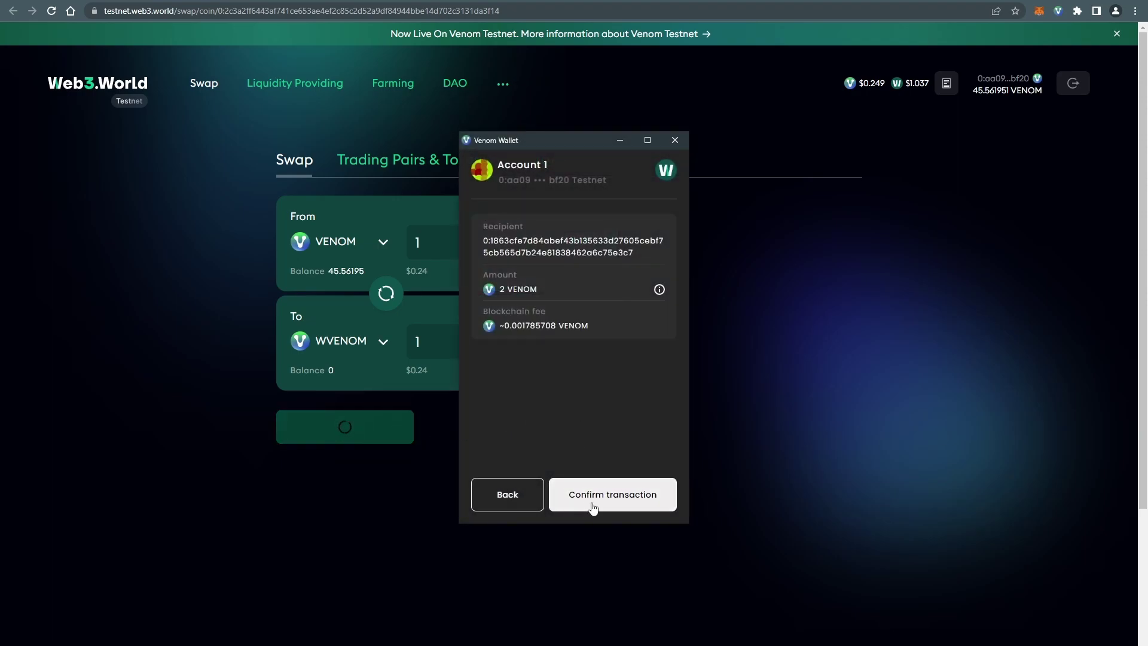
left_click(648, 496)
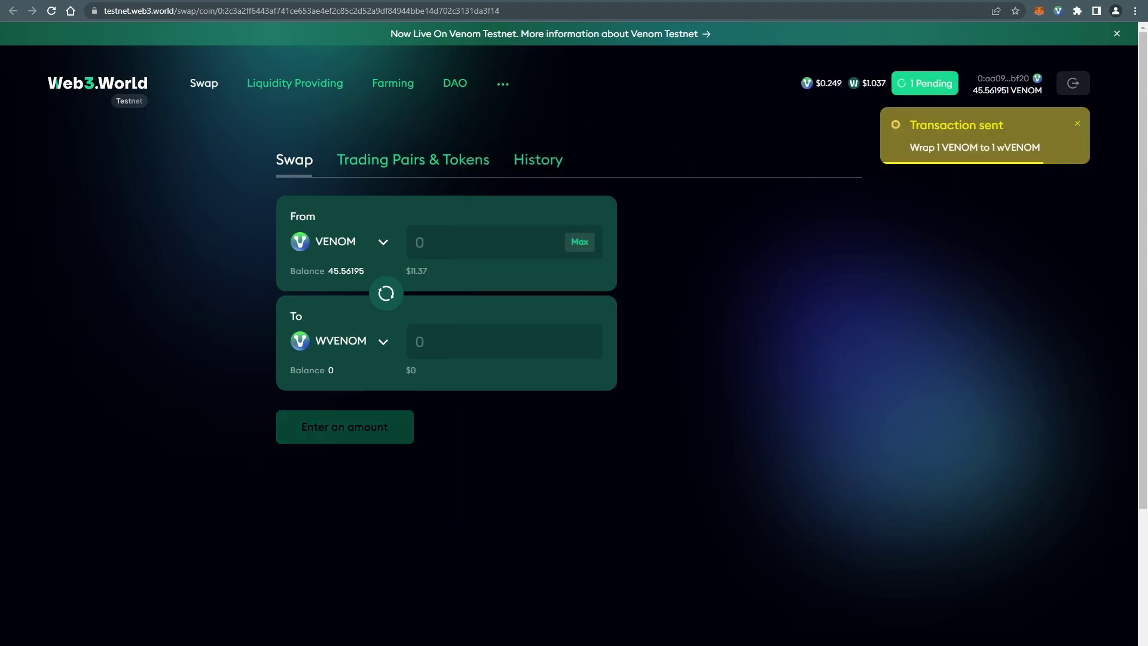
left_click(917, 88)
Step: Back on the Web3.World task page, check the Swap tokens task and mint the NFT by confirming the wallet transaction
left_click(214, 0)
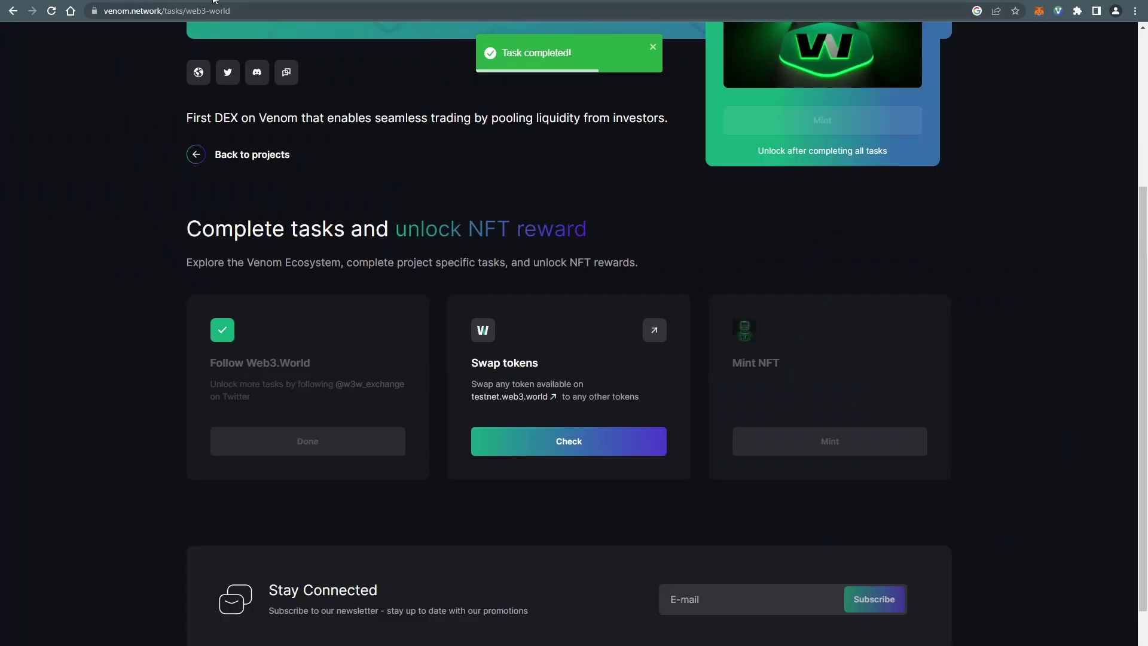
left_click(602, 442)
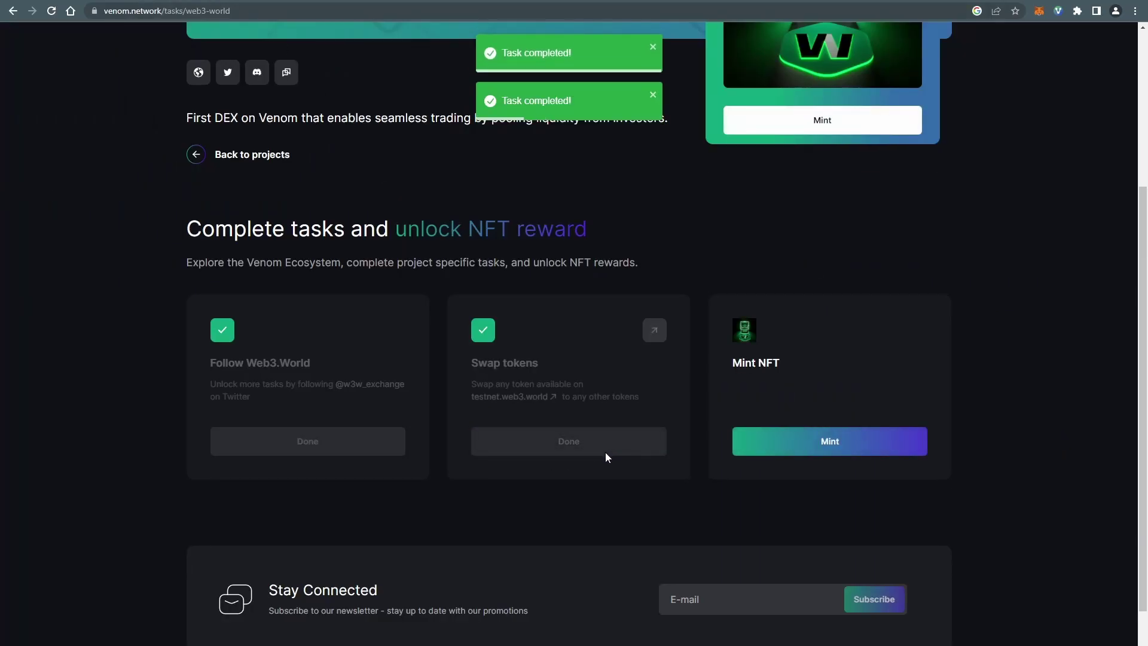
left_click(858, 441)
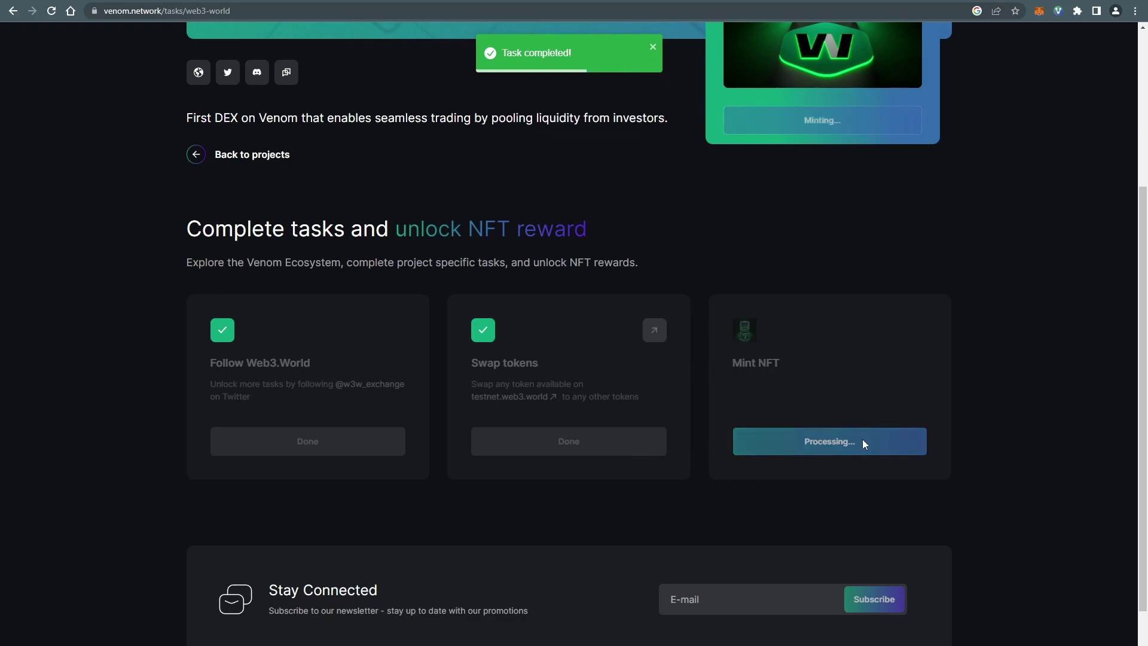
left_click(650, 494)
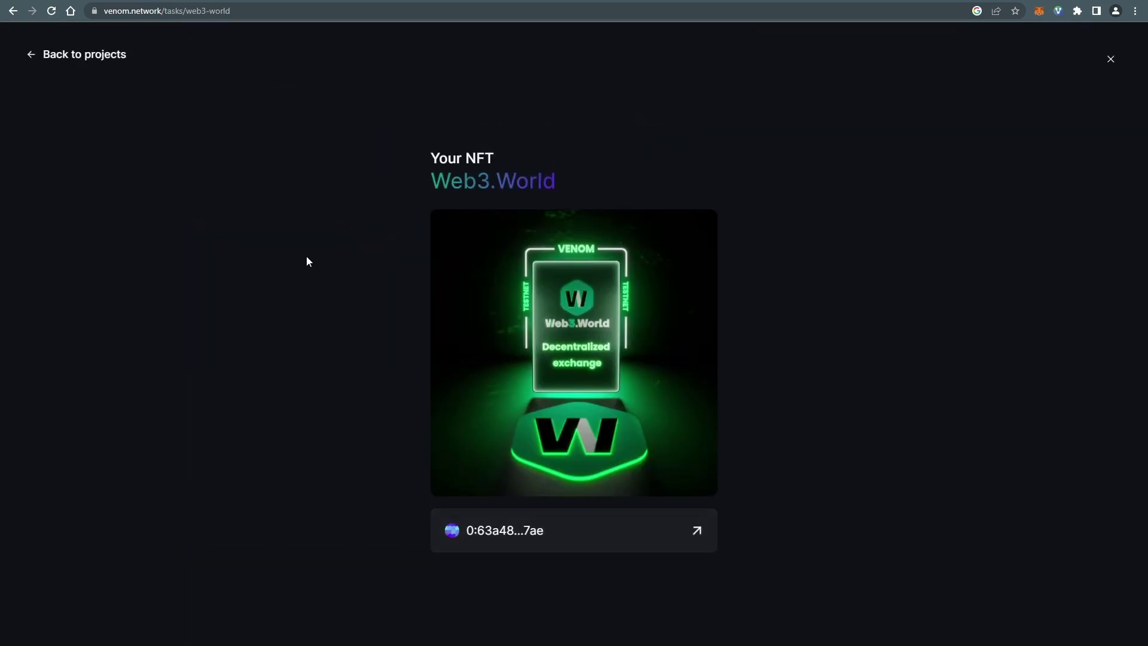
Step: Return to the project list, switch to Web3.World's liquidity pools, and open a position in the USDT/WVENOM pool
left_click(80, 58)
scroll(479, 312, "down", 4)
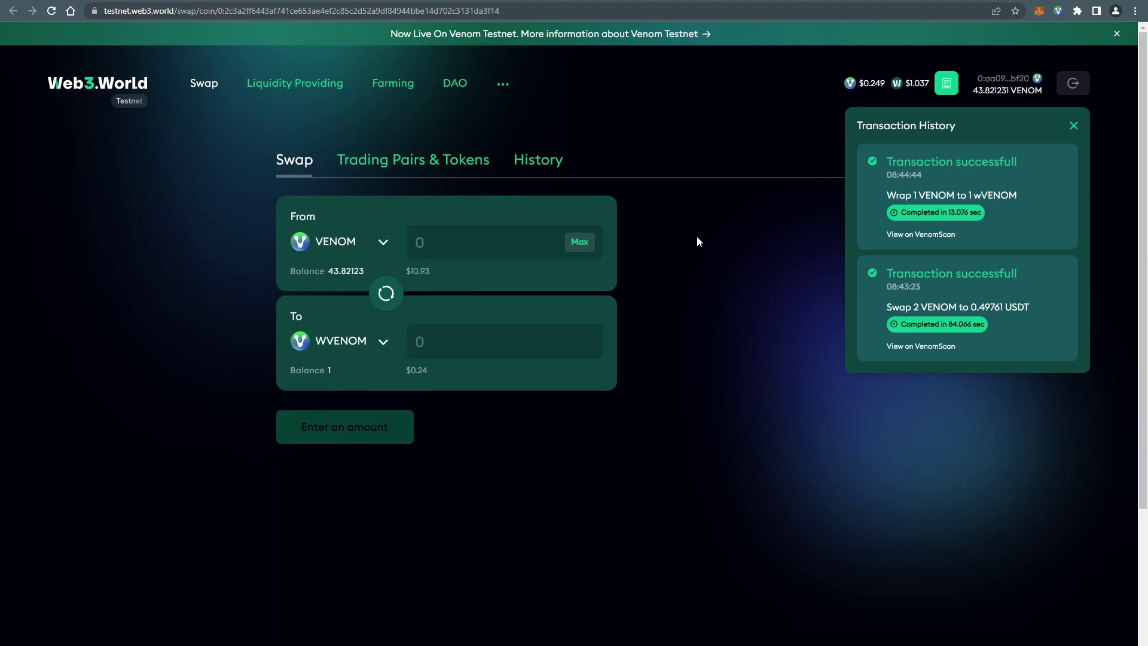
left_click(295, 84)
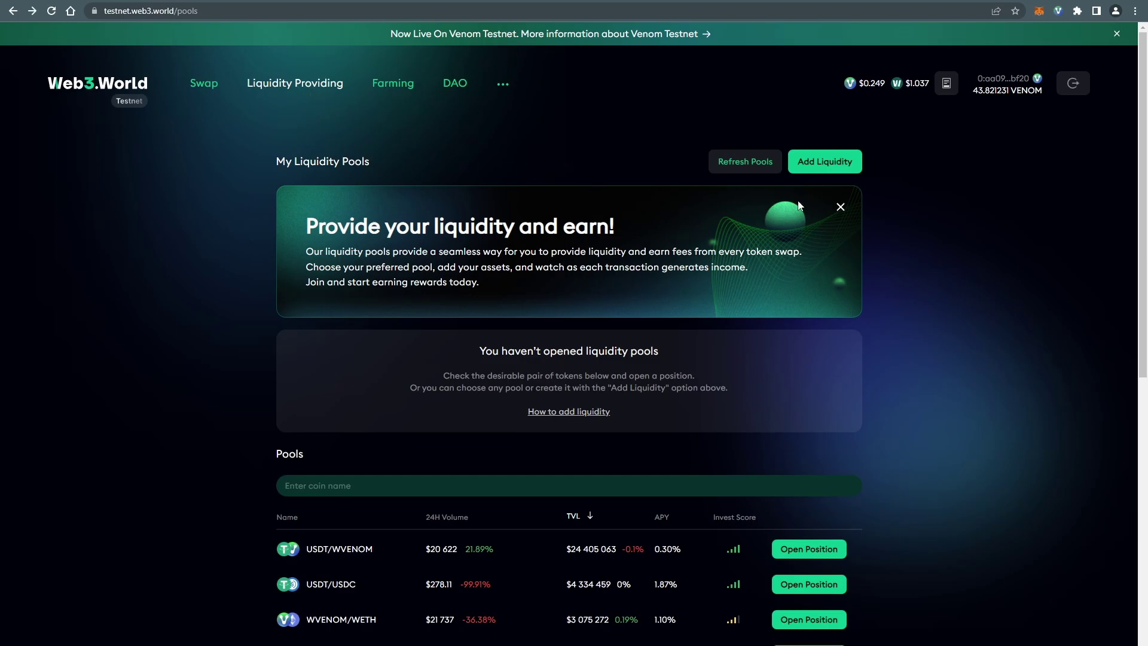
scroll(584, 249, "down", 4)
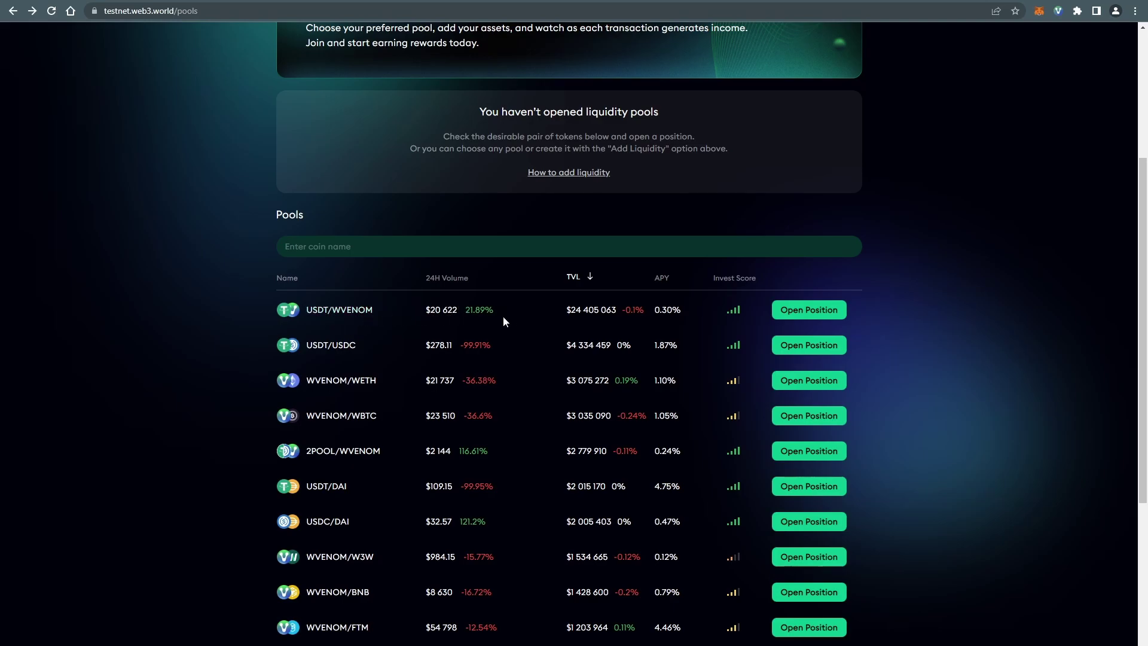
left_click(820, 312)
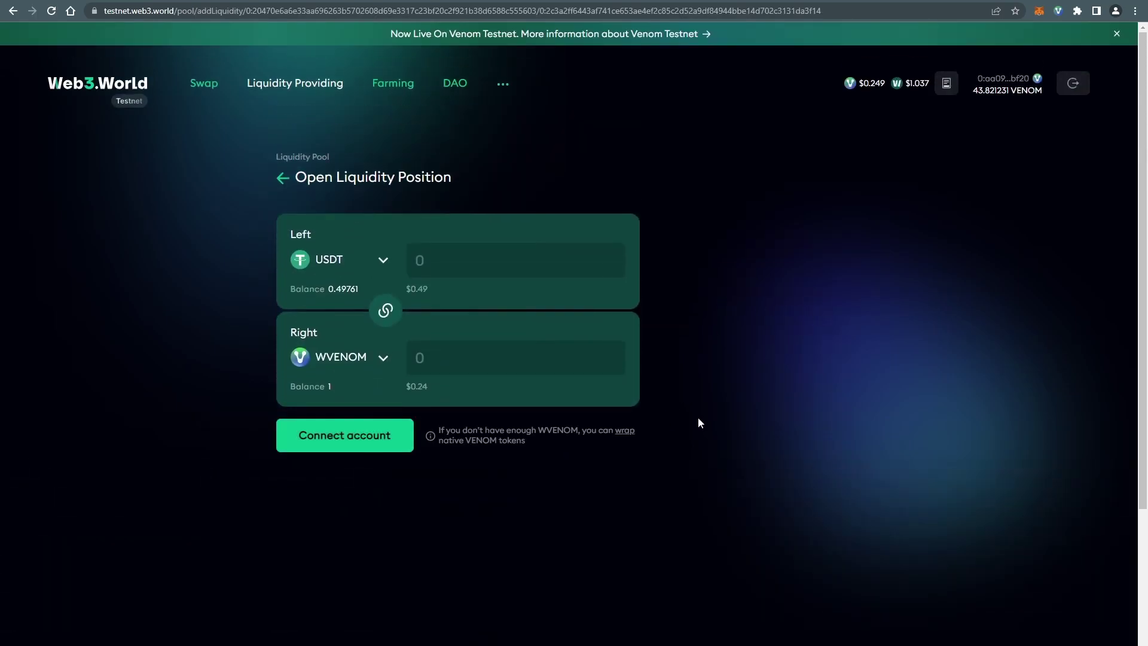
Step: Connect the account and the USDT/WVENOM pool for liquidity providing, confirming both wallet transactions
left_click(351, 443)
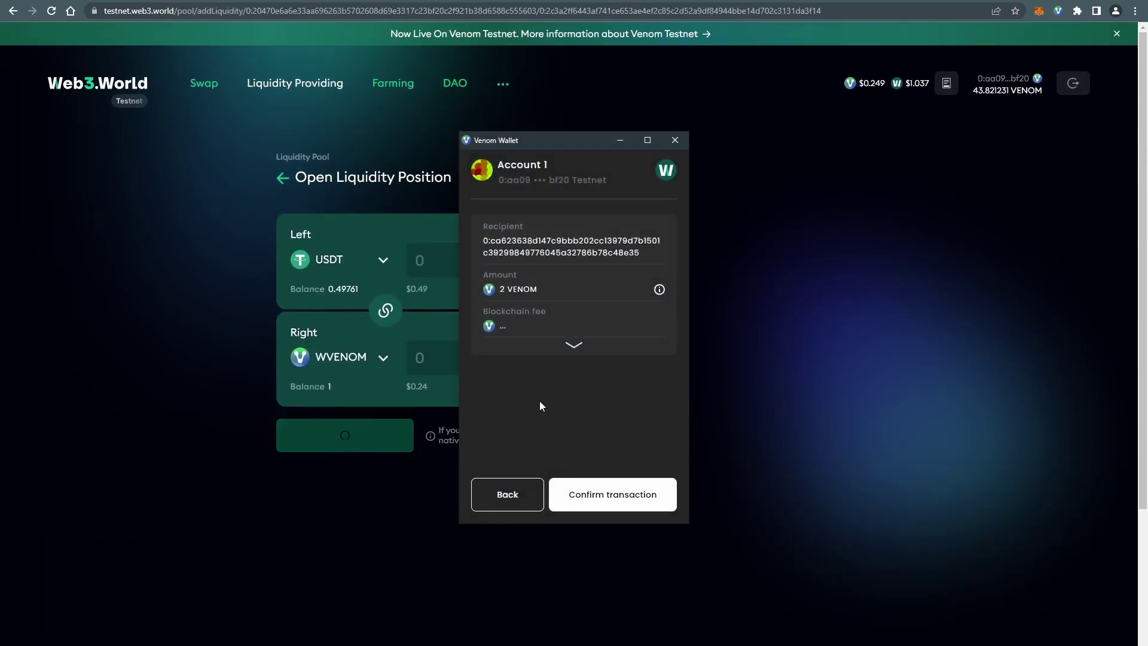
left_click(613, 497)
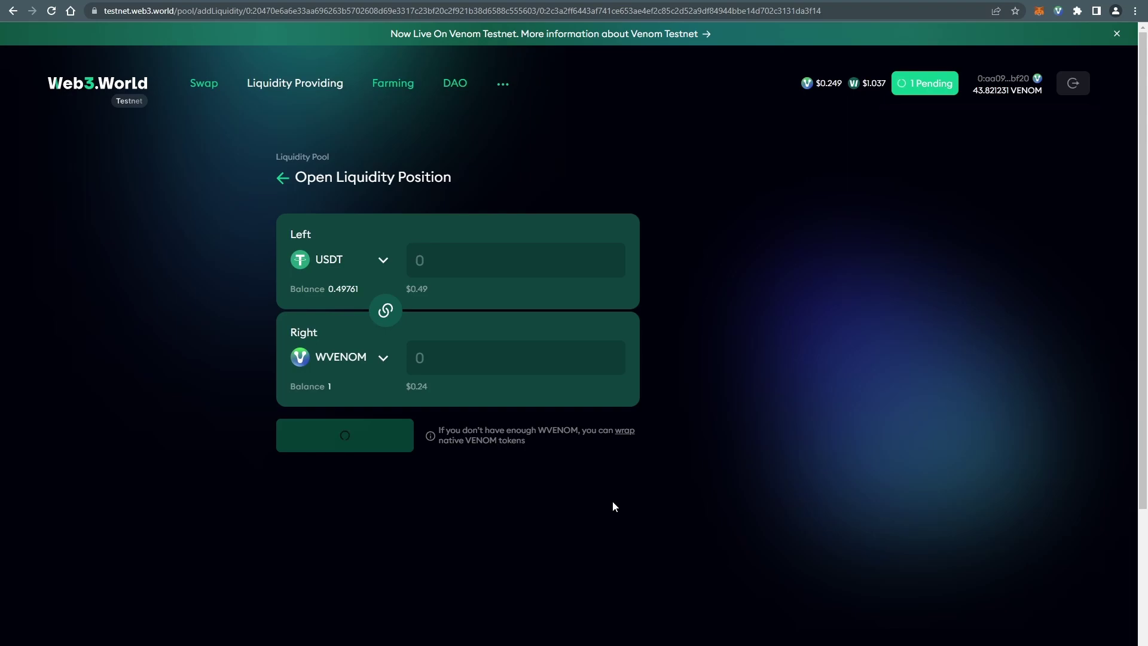
left_click(924, 83)
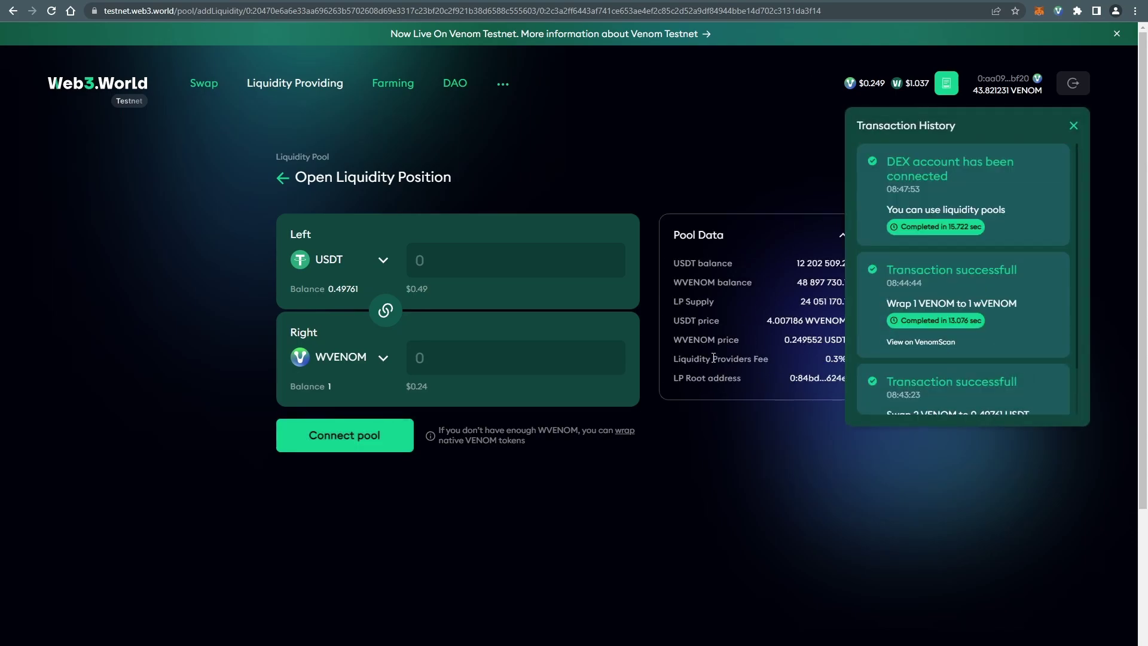
left_click(1073, 125)
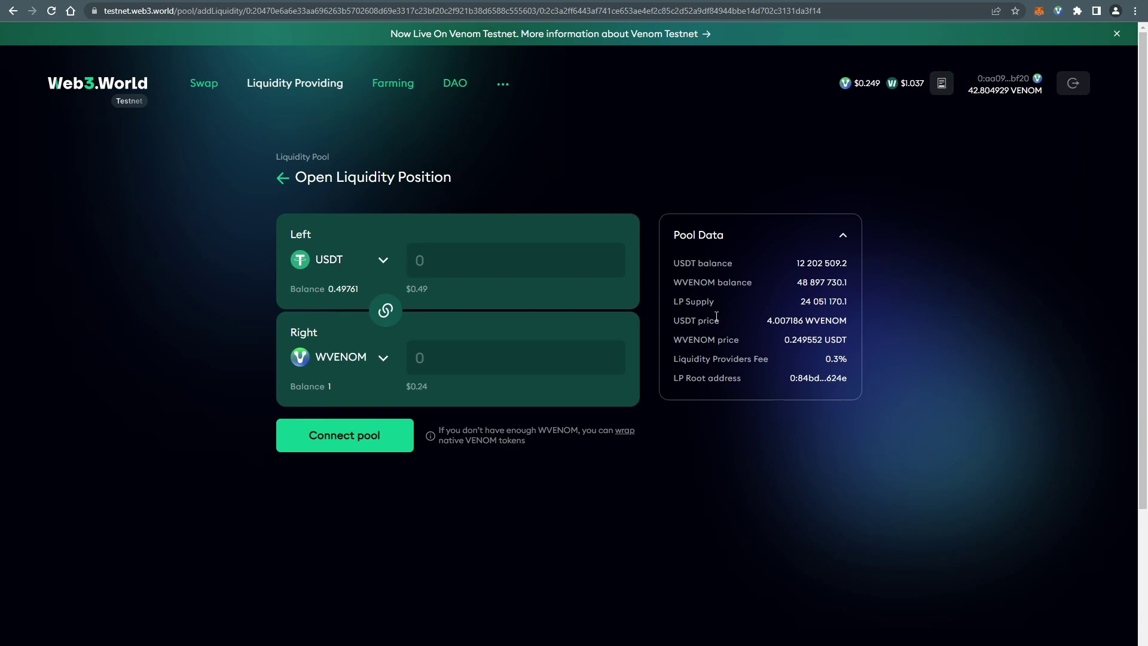
left_click(375, 437)
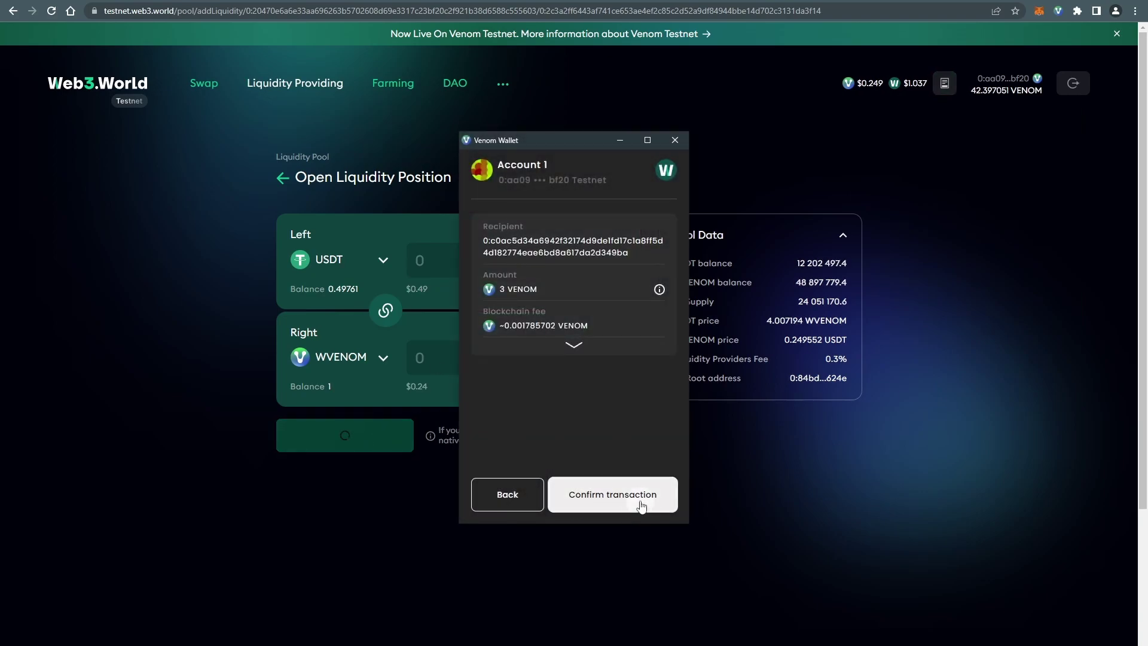
left_click(640, 502)
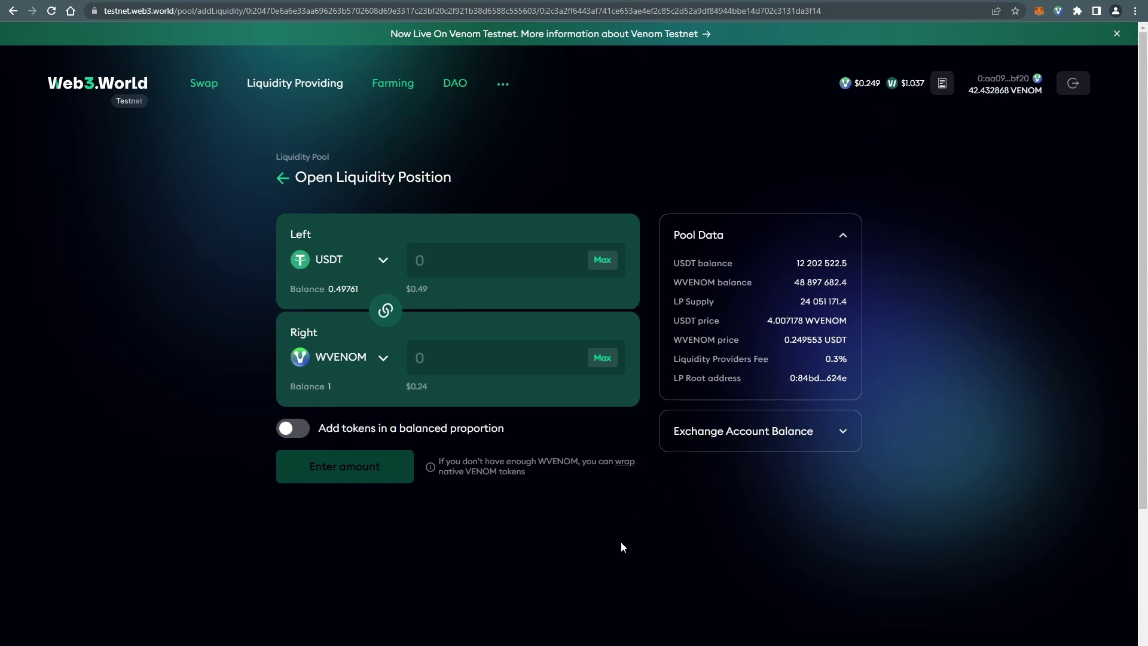
Step: Enable adding tokens in a balanced proportion, enter 0.2 USDT for the liquidity position, and continue to the confirmation page
left_click(296, 431)
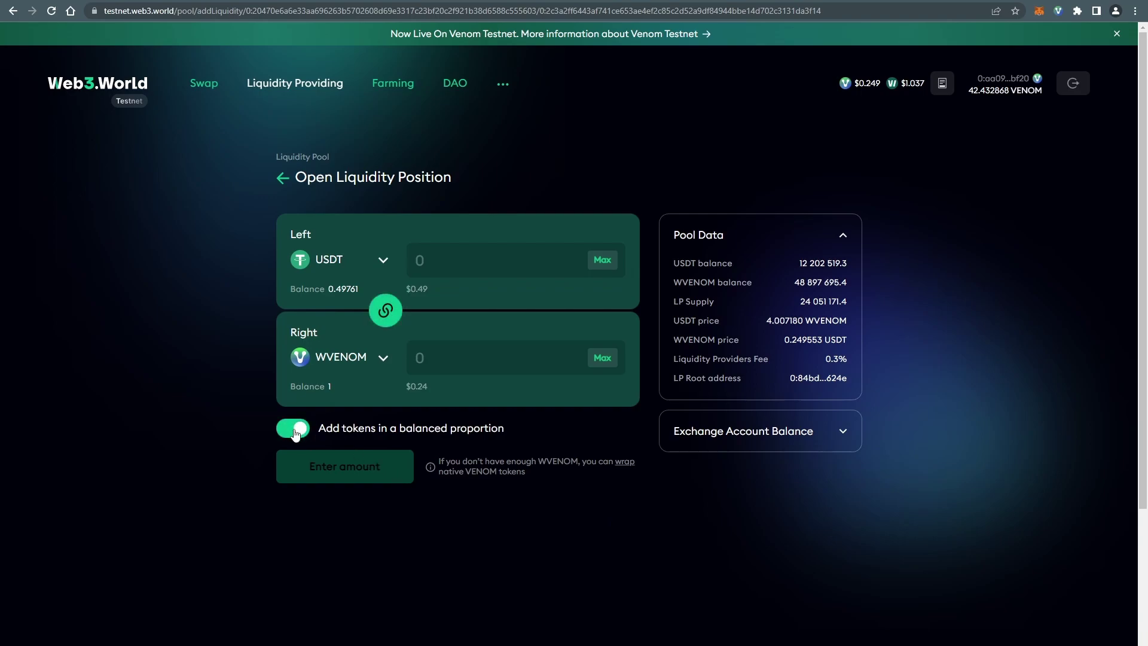
left_click(477, 257)
type("0.2")
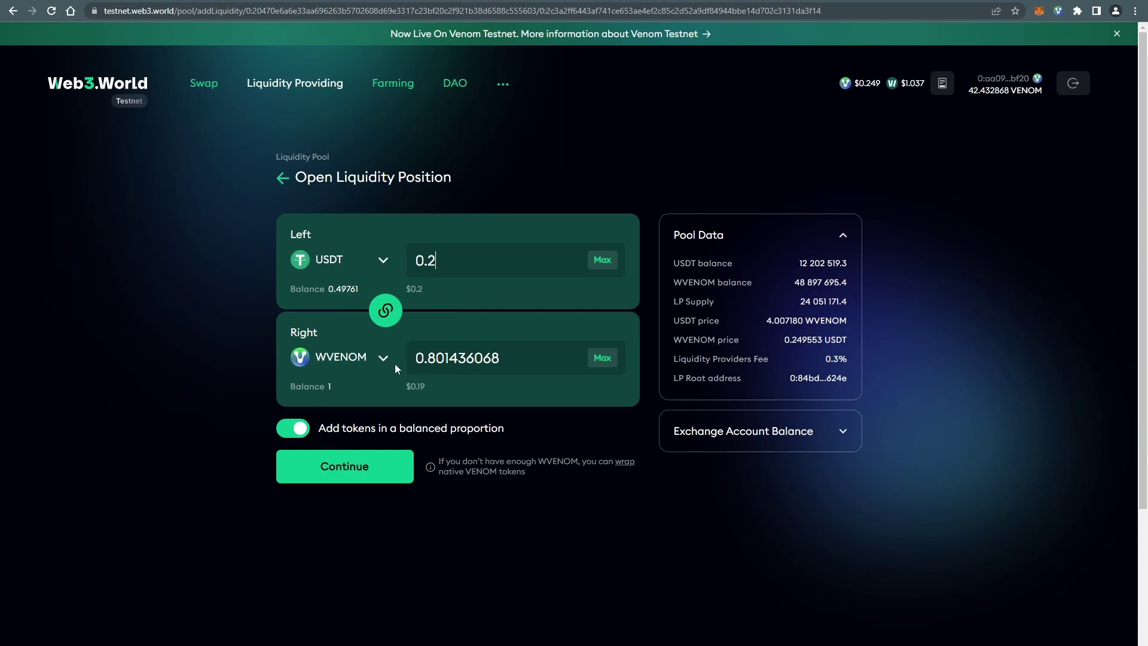
left_click(399, 479)
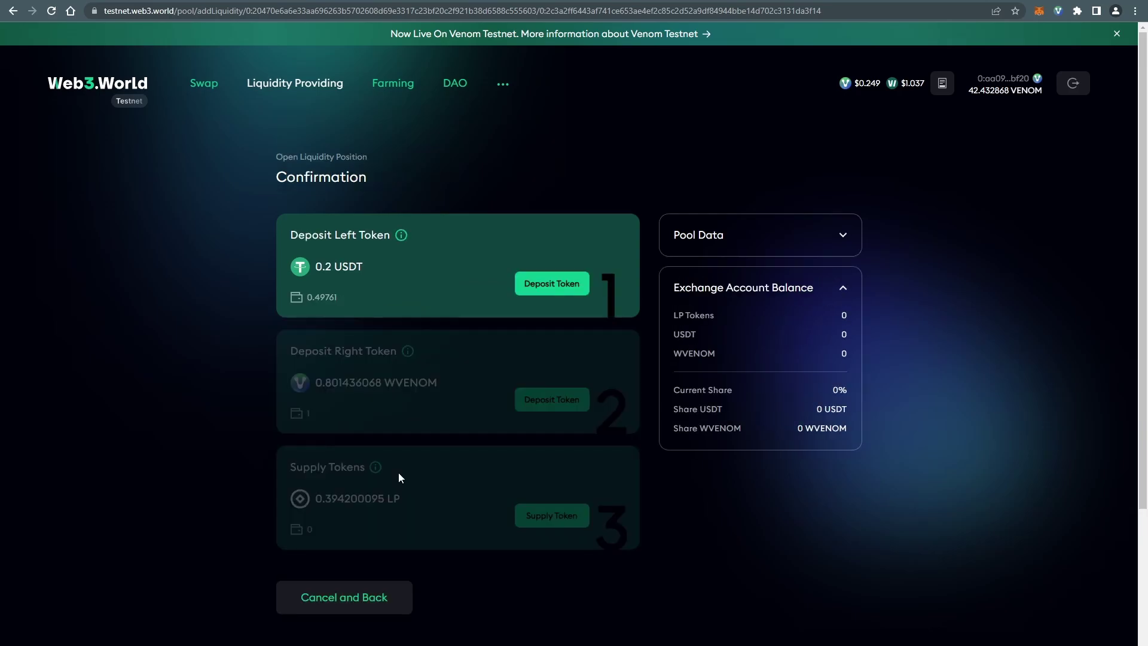
Step: Deposit the 0.2 USDT, entering the wallet password, remembering it for this session, and confirming the transaction
left_click(574, 288)
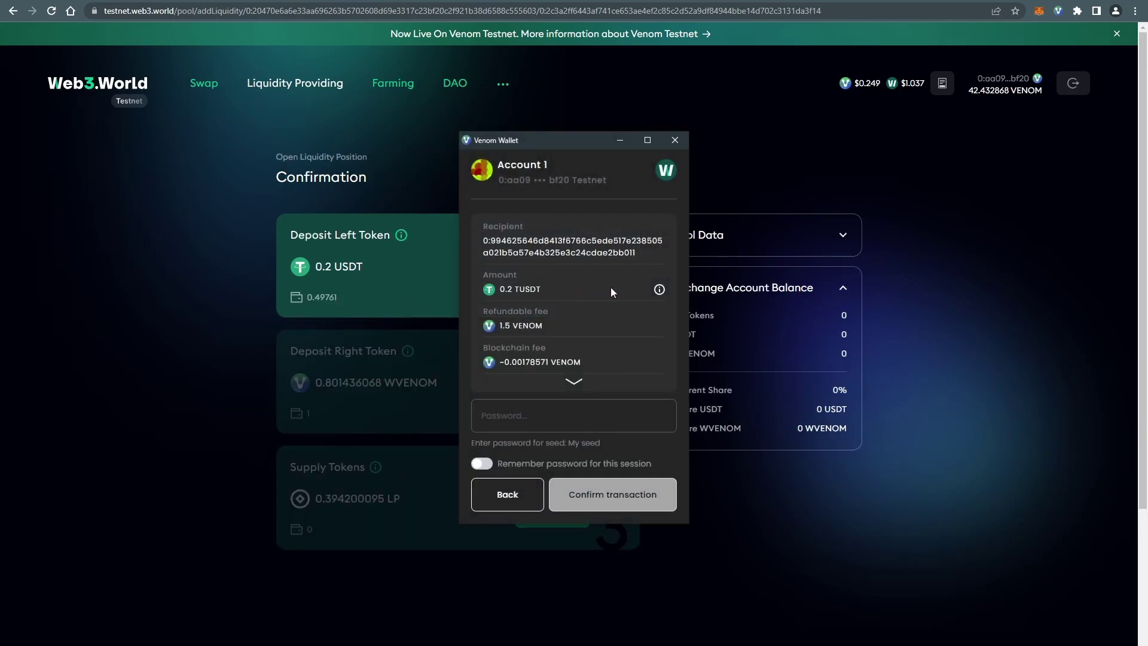
scroll(587, 423, "down", 1)
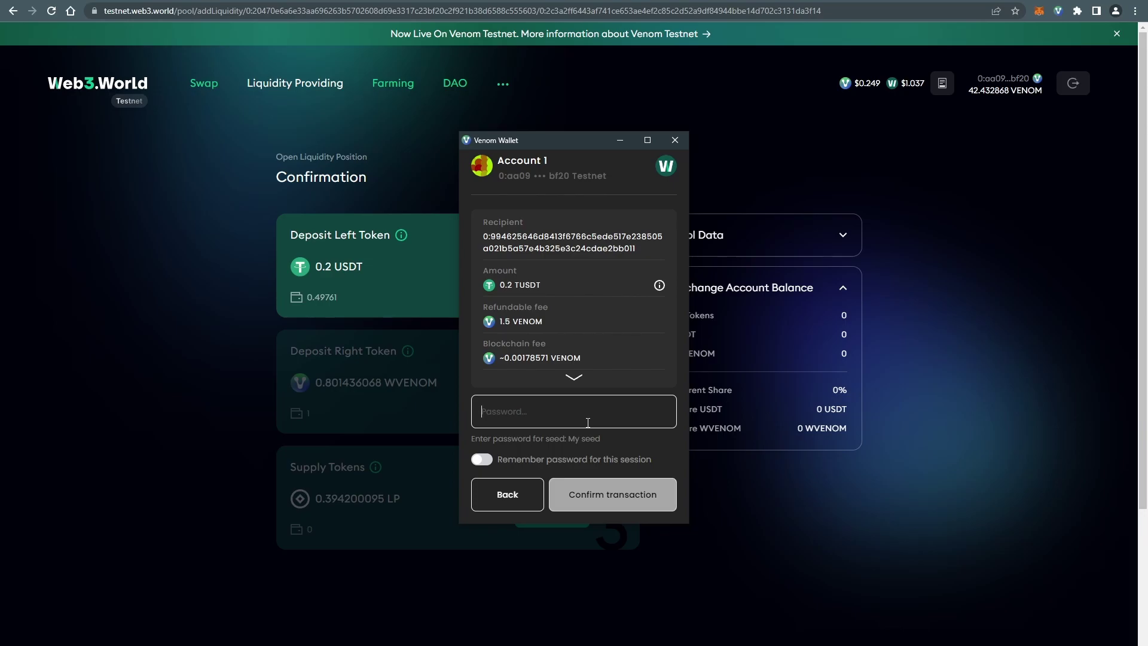
type("•••••••••")
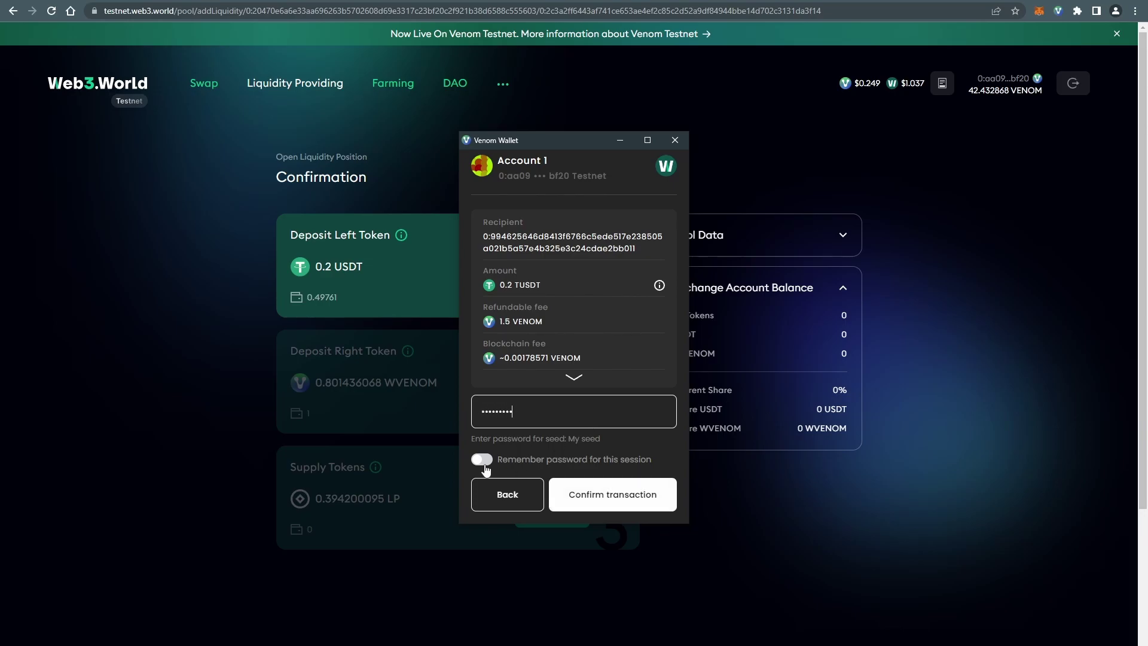
left_click(484, 461)
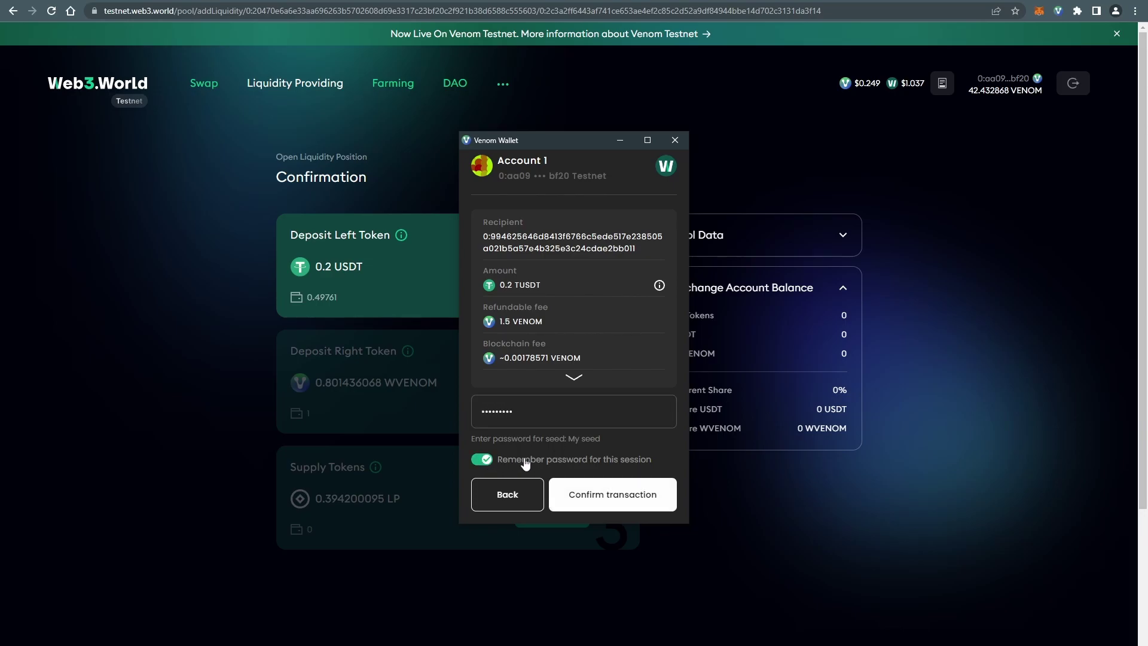
left_click(663, 504)
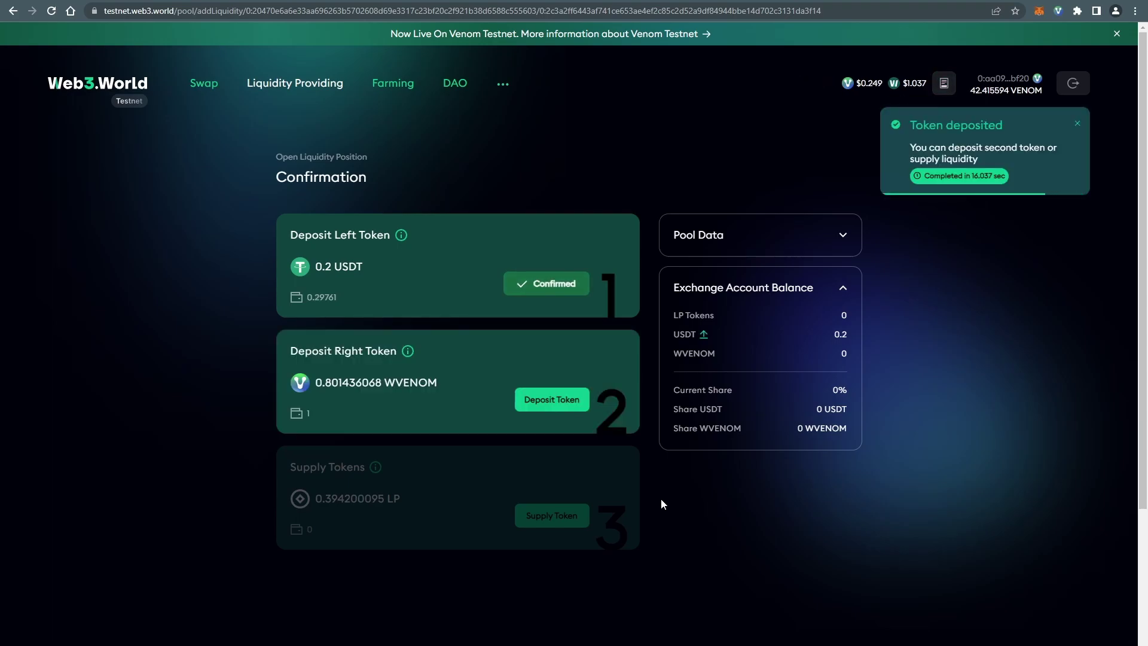
Step: Deposit the WVENOM and supply the liquidity tokens, confirming both wallet transactions, and dismiss the deposit summary
left_click(571, 406)
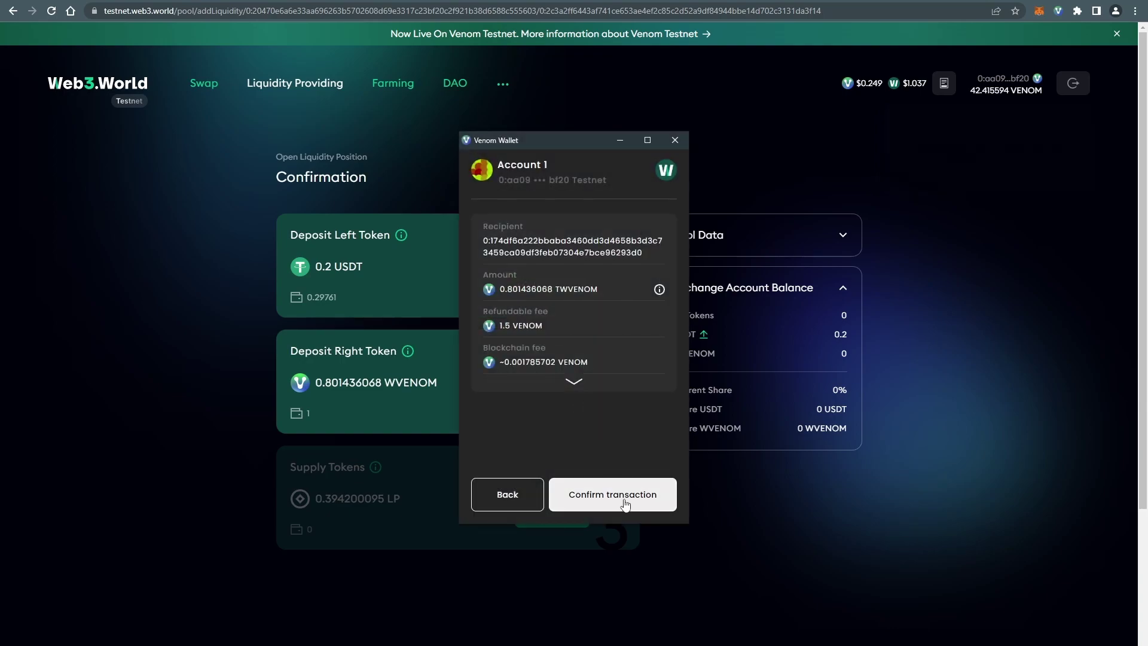
left_click(625, 506)
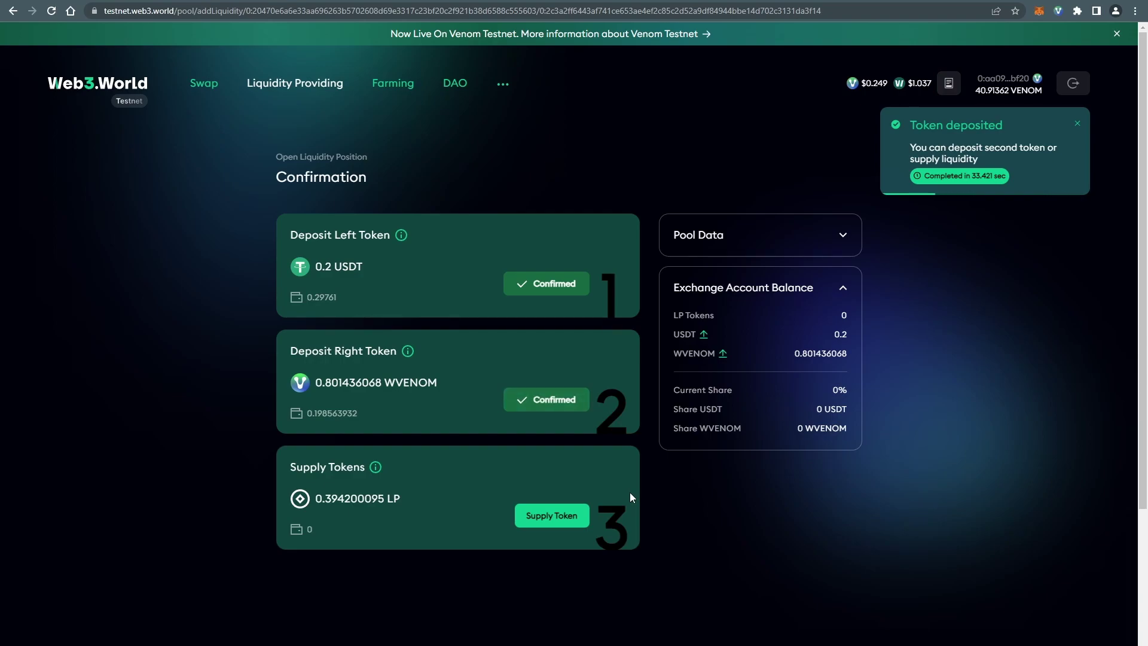
left_click(563, 518)
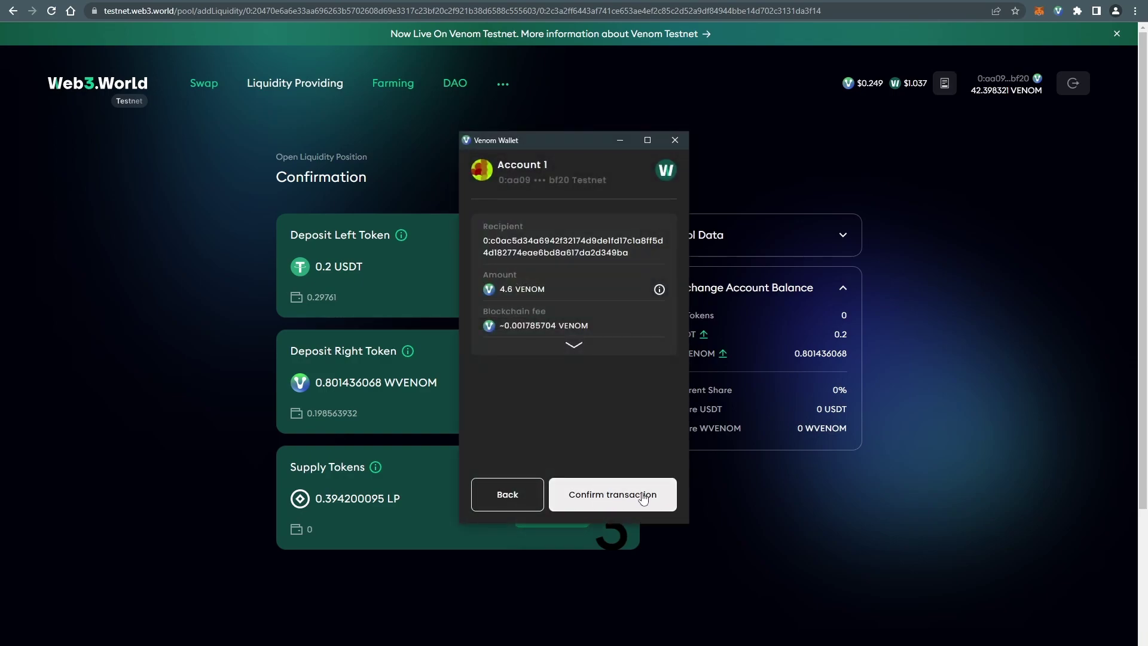
left_click(643, 498)
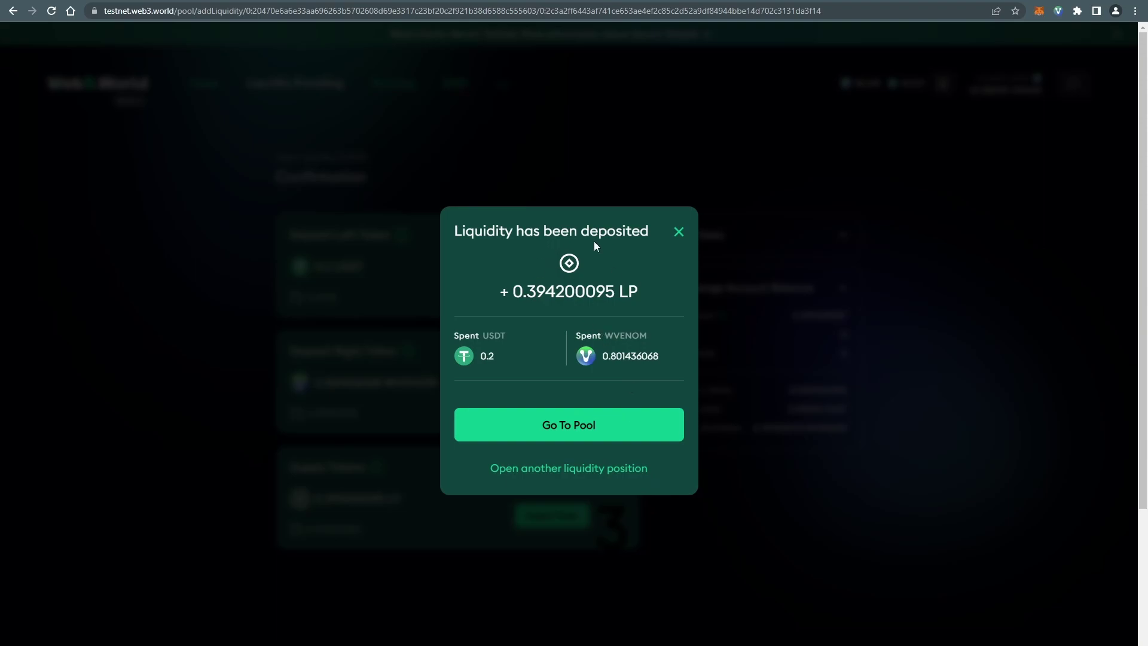
left_click(675, 237)
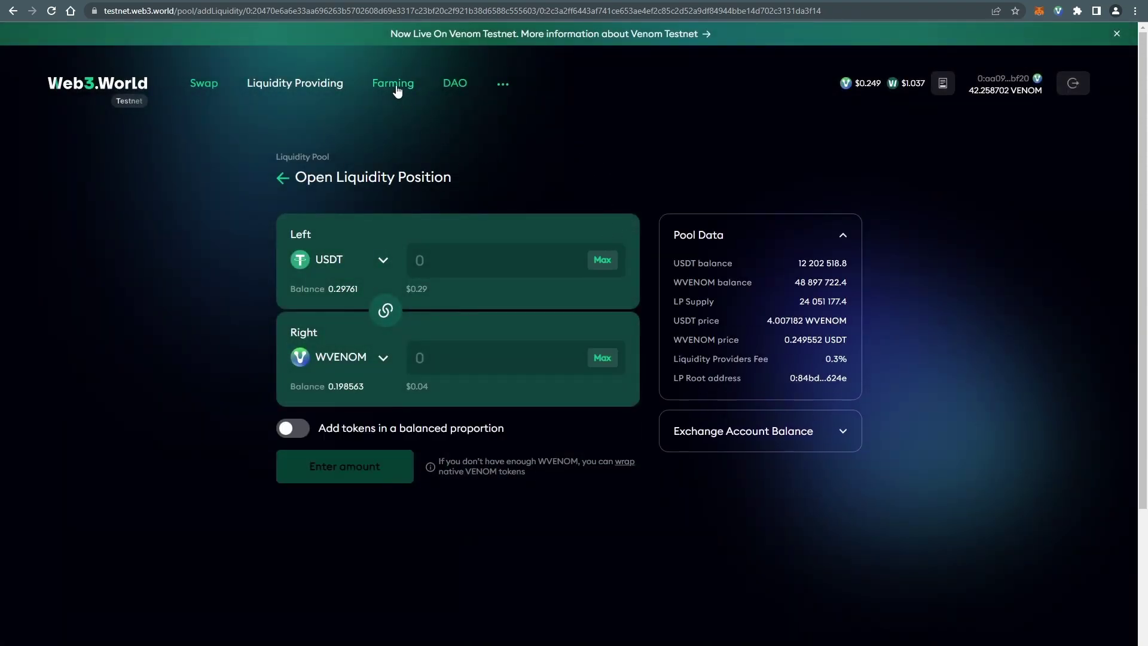
Step: Open the USDT/WVENOM farming pool and set up an LP token deposit of the maximum amount with a 30-day lock period
mouse_move(396, 90)
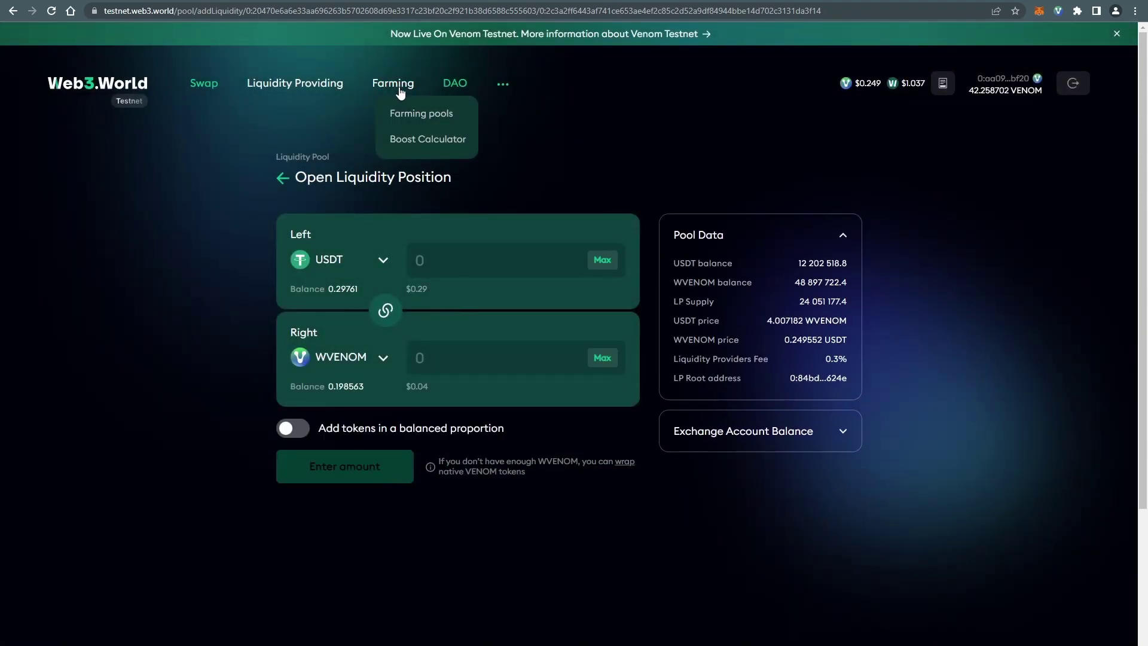
left_click(400, 89)
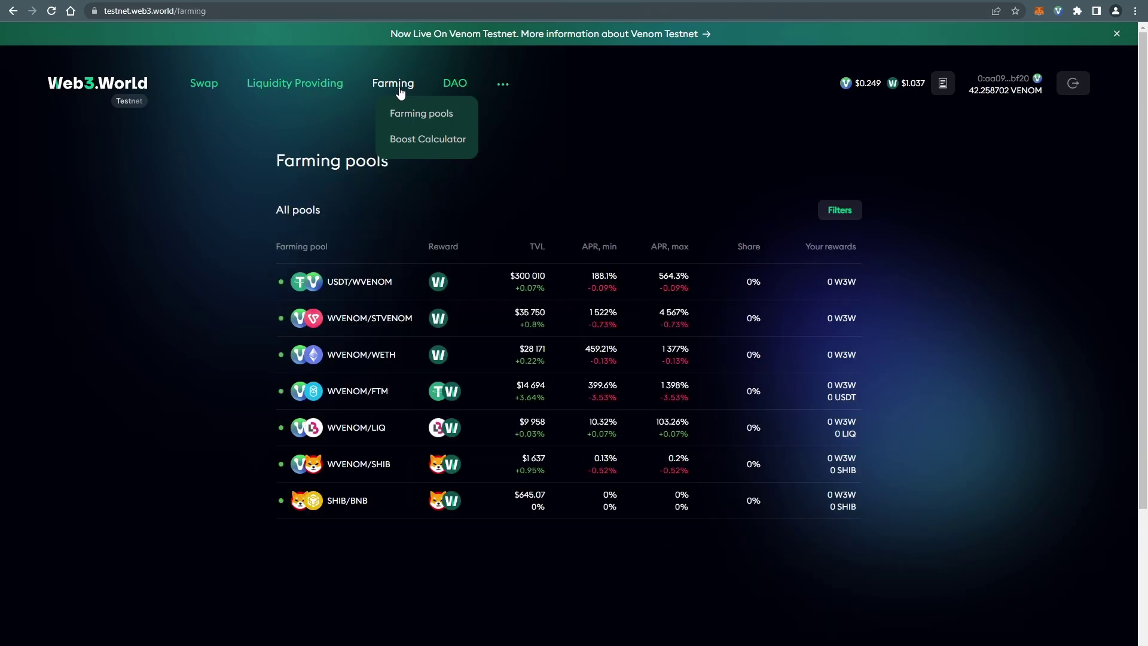
left_click(384, 288)
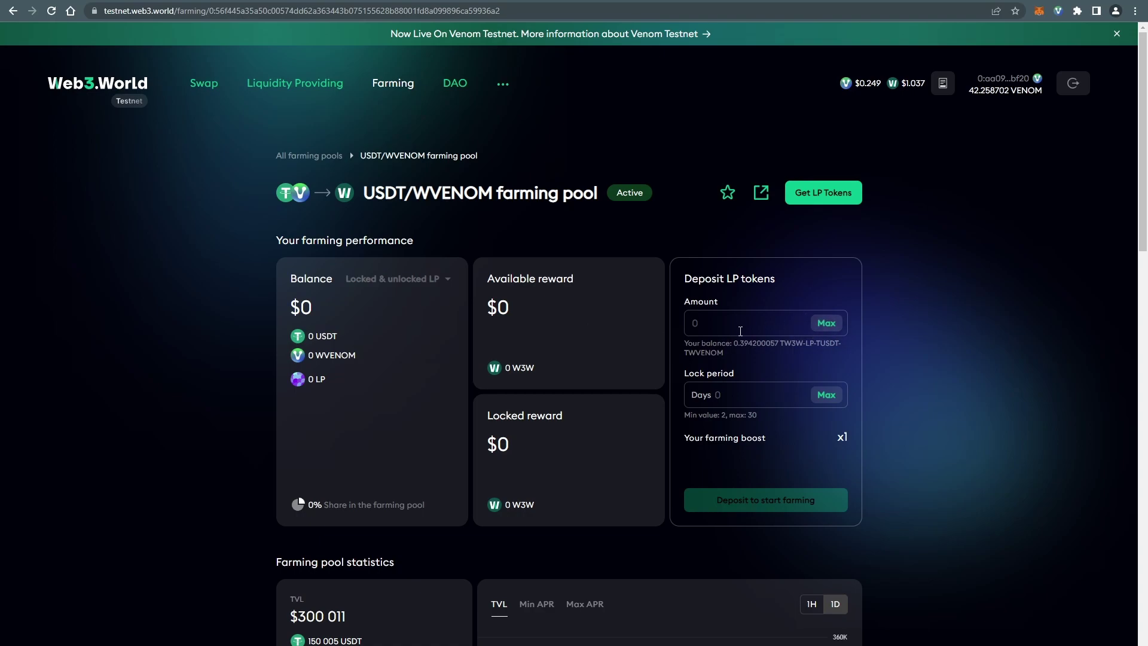
left_click(826, 323)
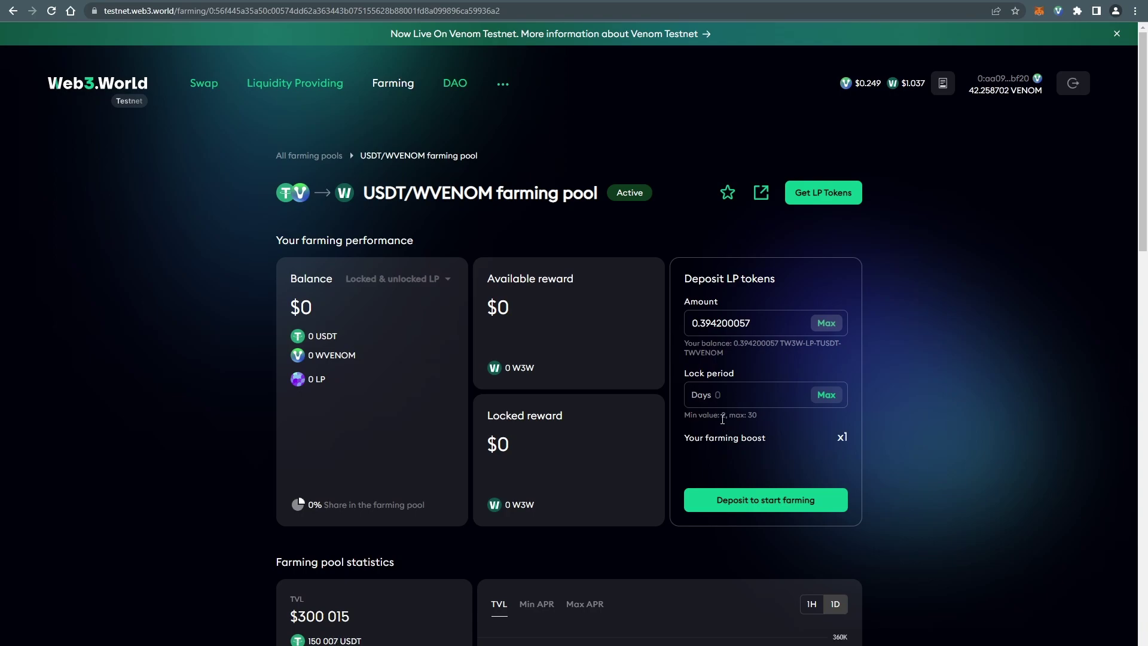
left_click(732, 399)
type("2")
key("BackSpace")
type("30")
Step: Deposit the LP tokens to start farming, entering the wallet password, remembering it for this session, and confirming the transaction
left_click(834, 502)
left_click(607, 413)
type("*********")
left_click(482, 459)
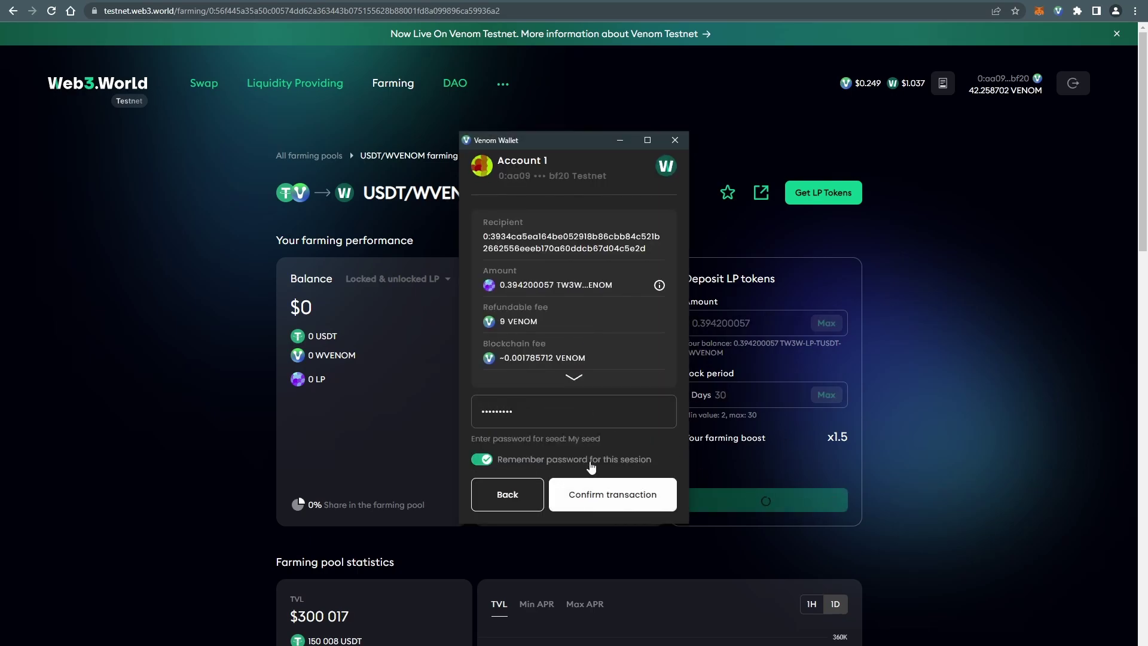
left_click(663, 507)
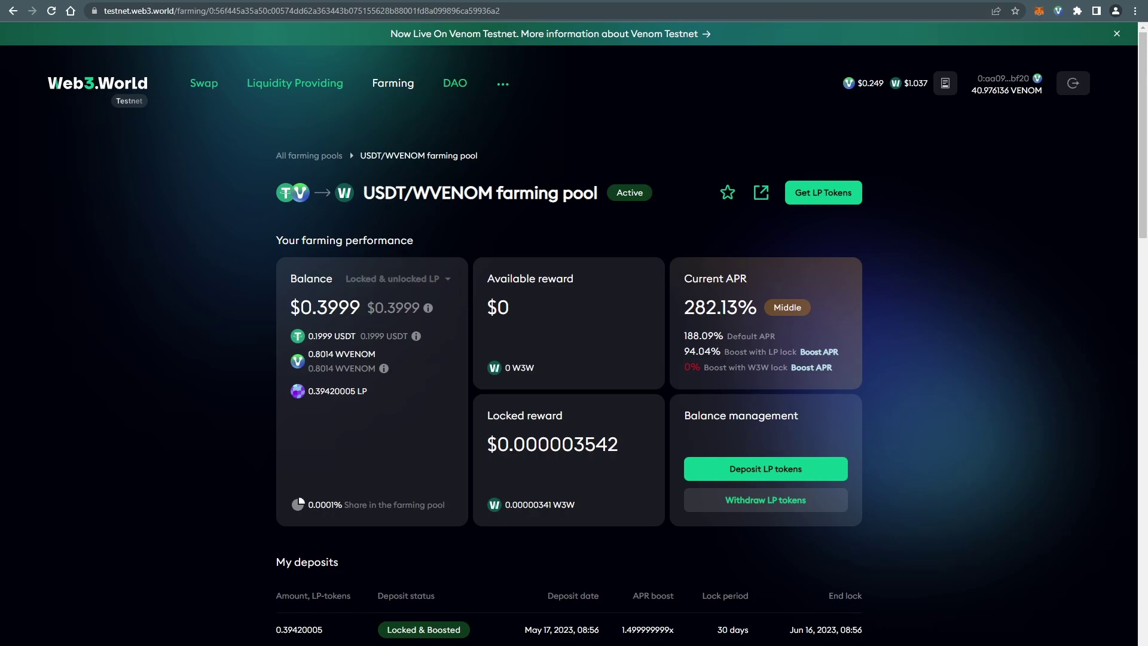
Step: Switch back to the Venom Testnet Ecosystem page and open the VenomBridge tasks
key("ctrl+Tab")
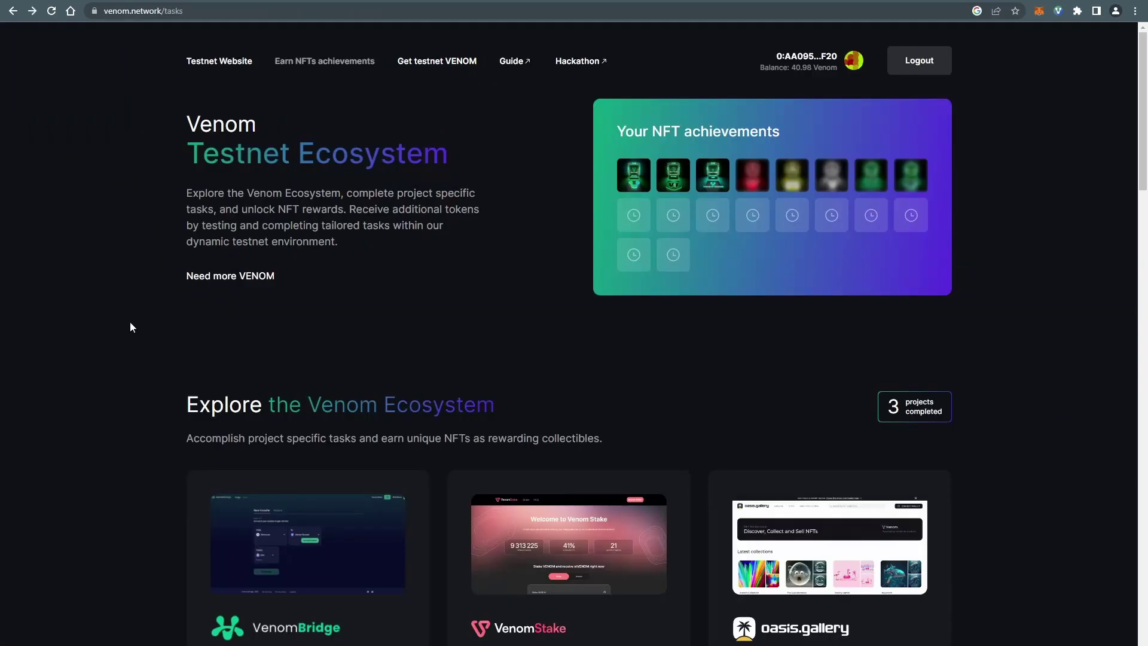
scroll(102, 346, "down", 5)
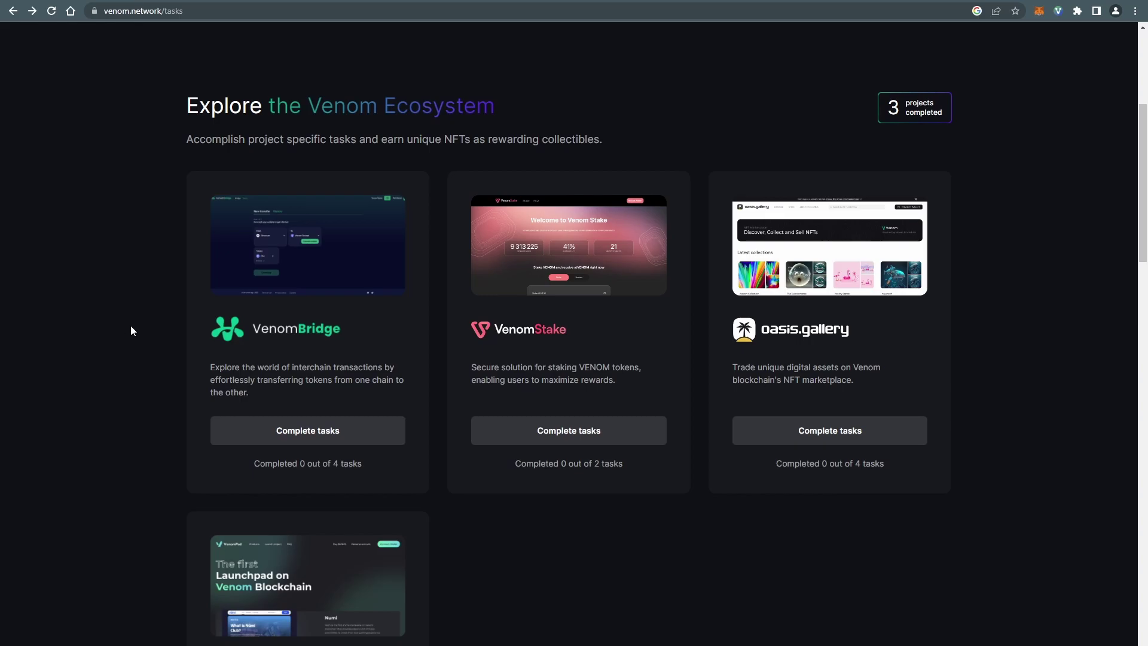
left_click(376, 433)
scroll(379, 432, "down", 5)
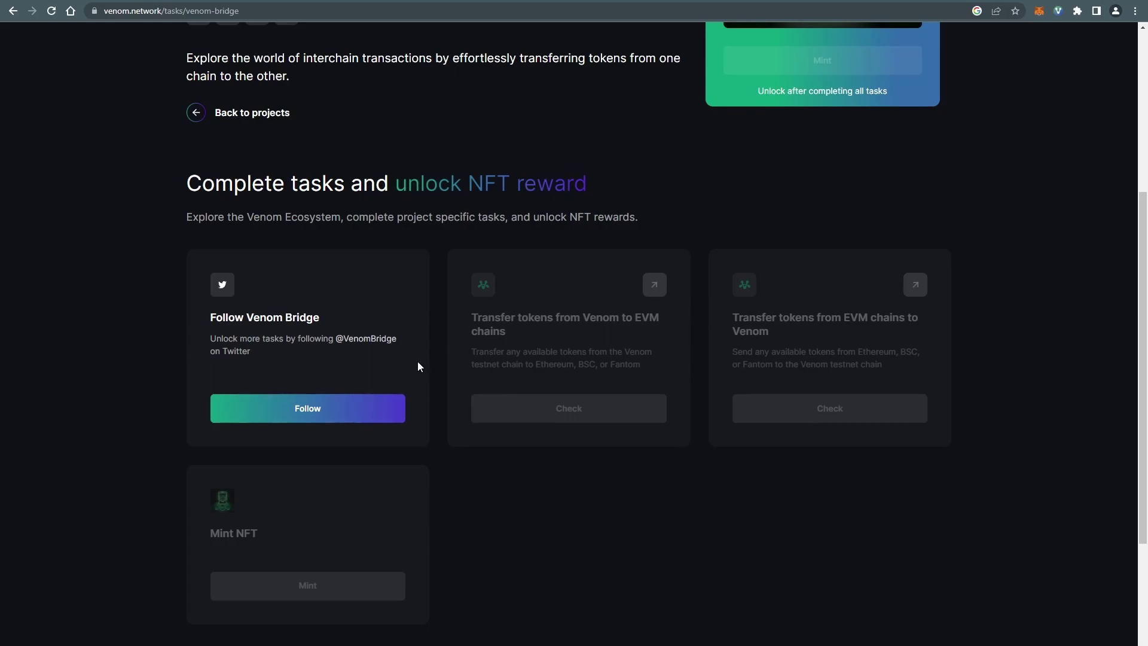
Step: Follow VenomBridge on Twitter, close its page, and check the Follow Venom Bridge task
left_click(351, 418)
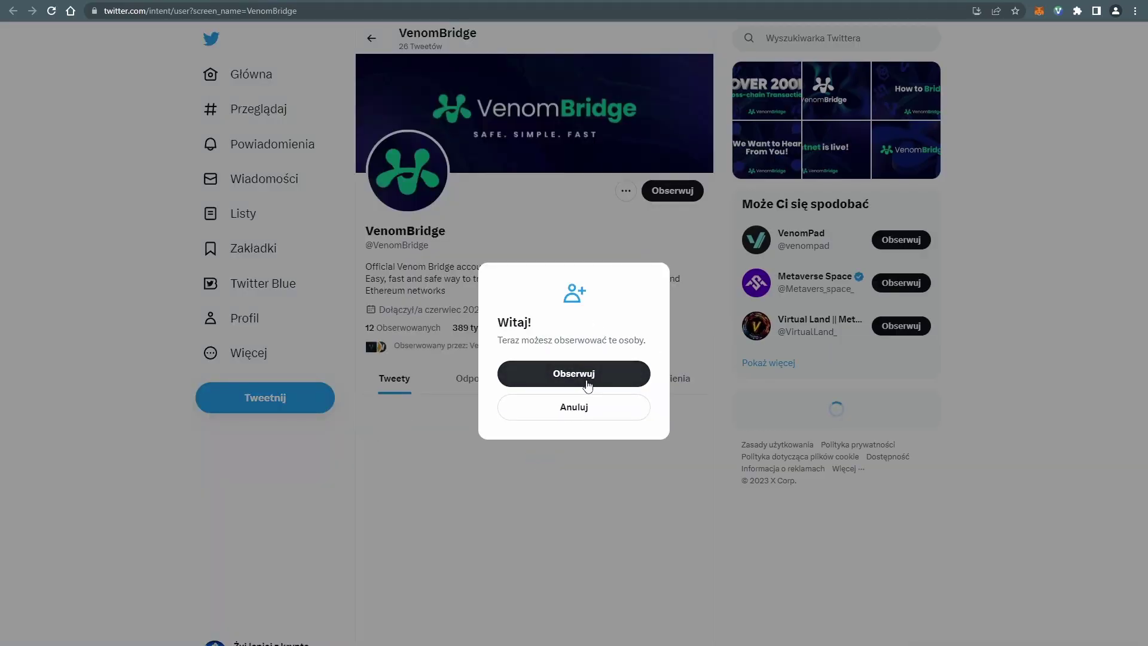
left_click(589, 376)
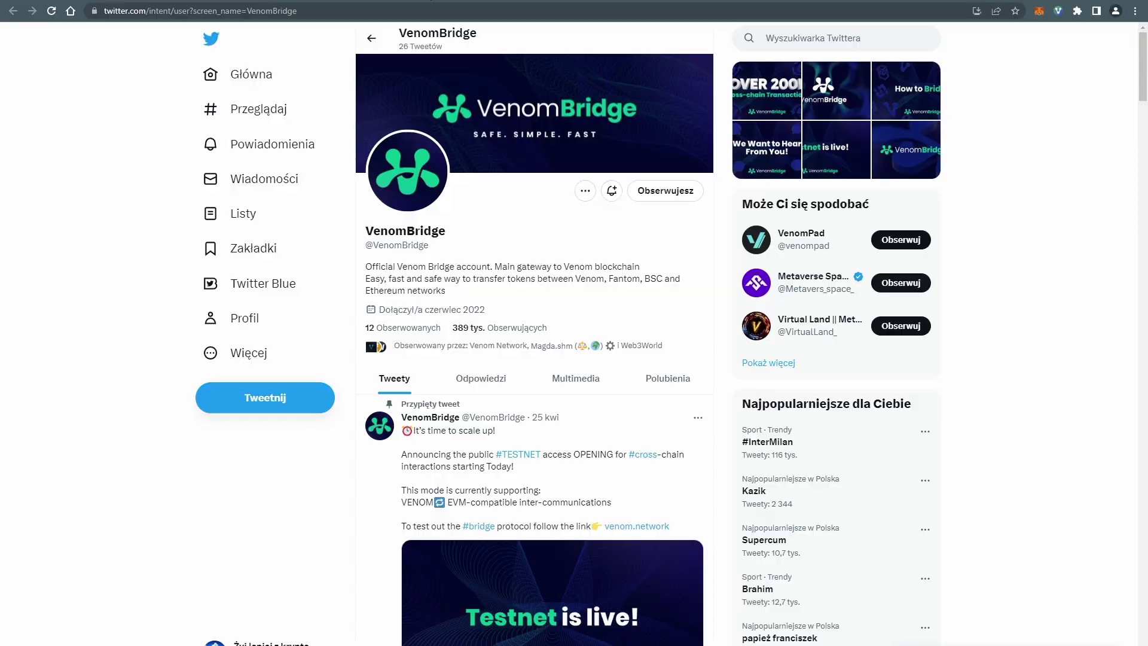
key("ctrl+w")
left_click(367, 417)
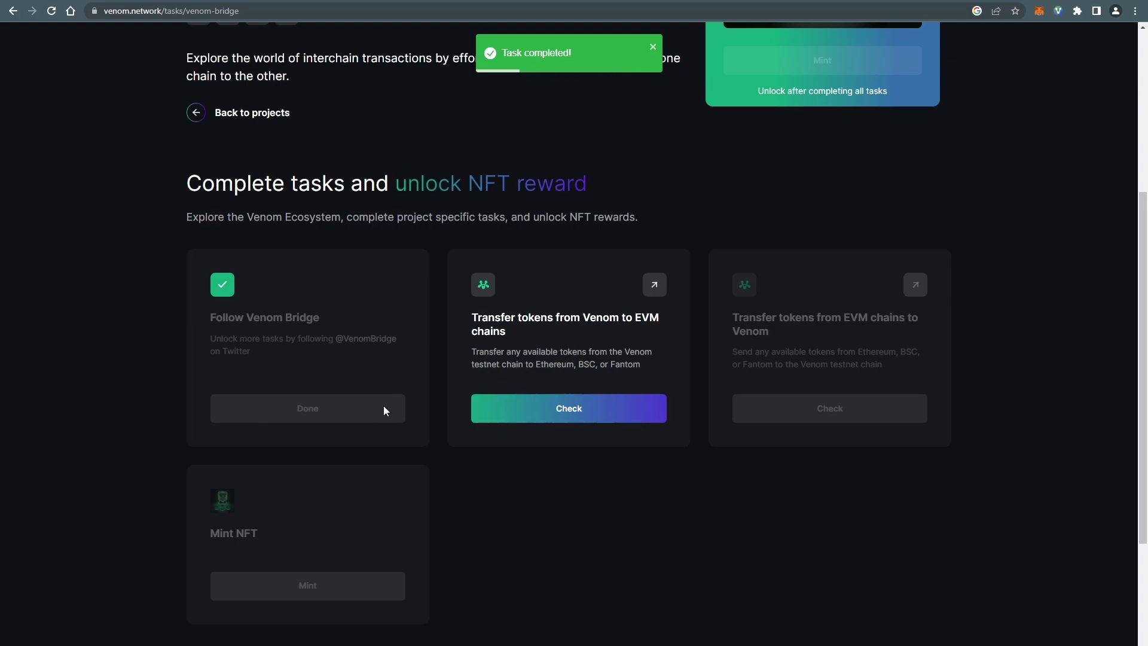
Step: Open VenomBridge from the Venom to EVM transfer task and connect the MetaMask account as the Binance Smart Chain wallet
left_click(656, 287)
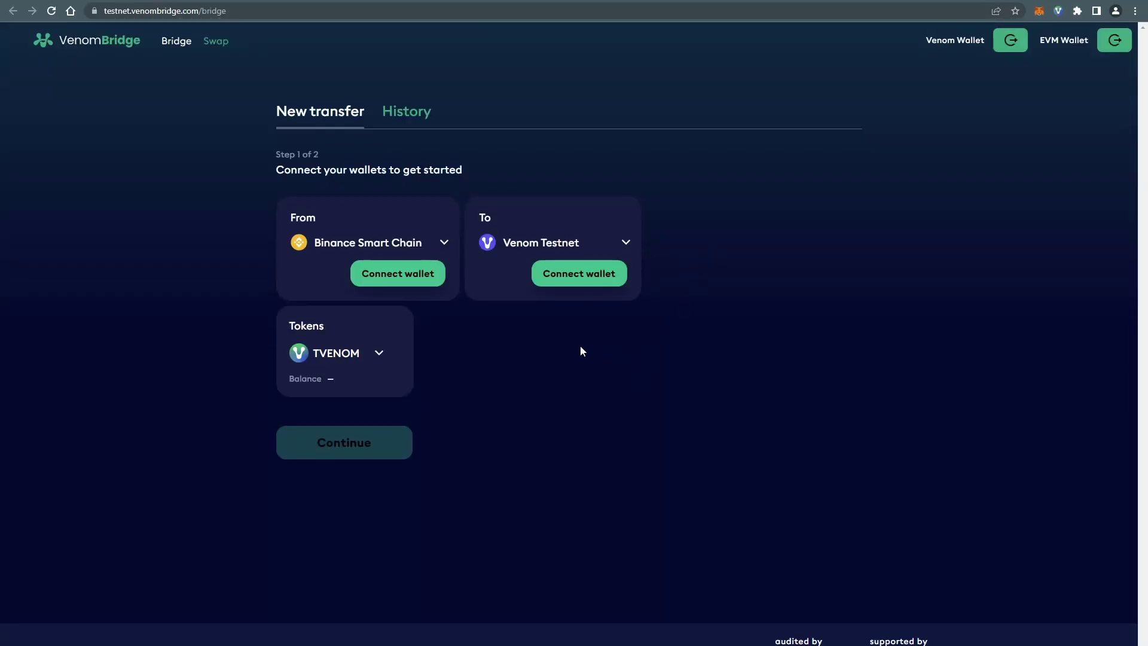
left_click(419, 276)
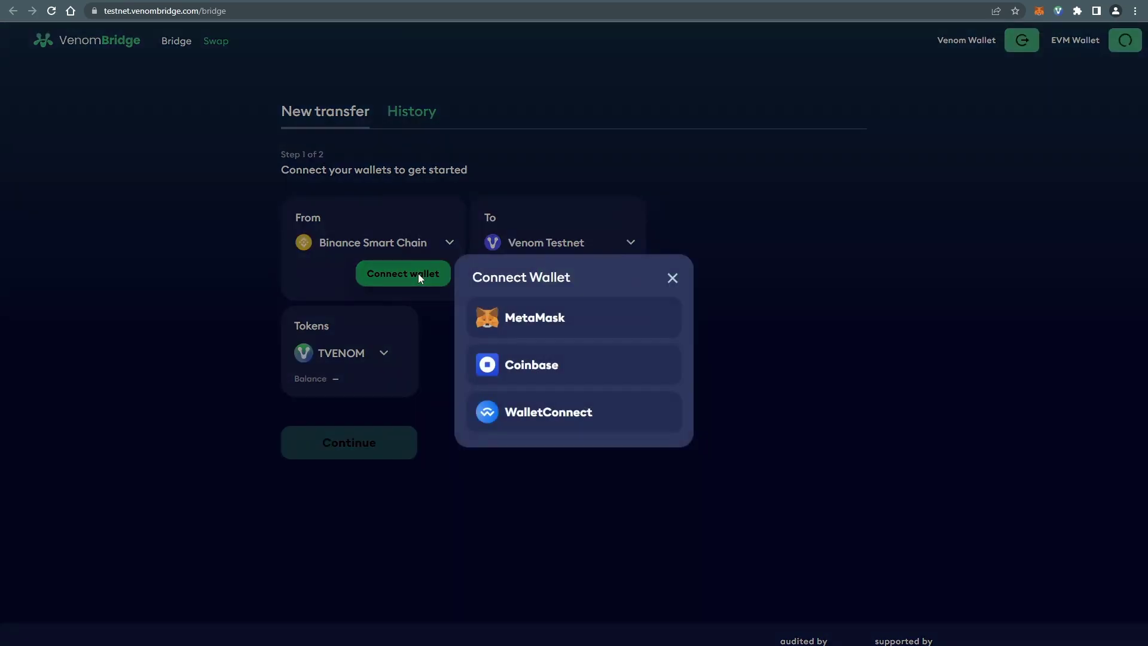
left_click(601, 322)
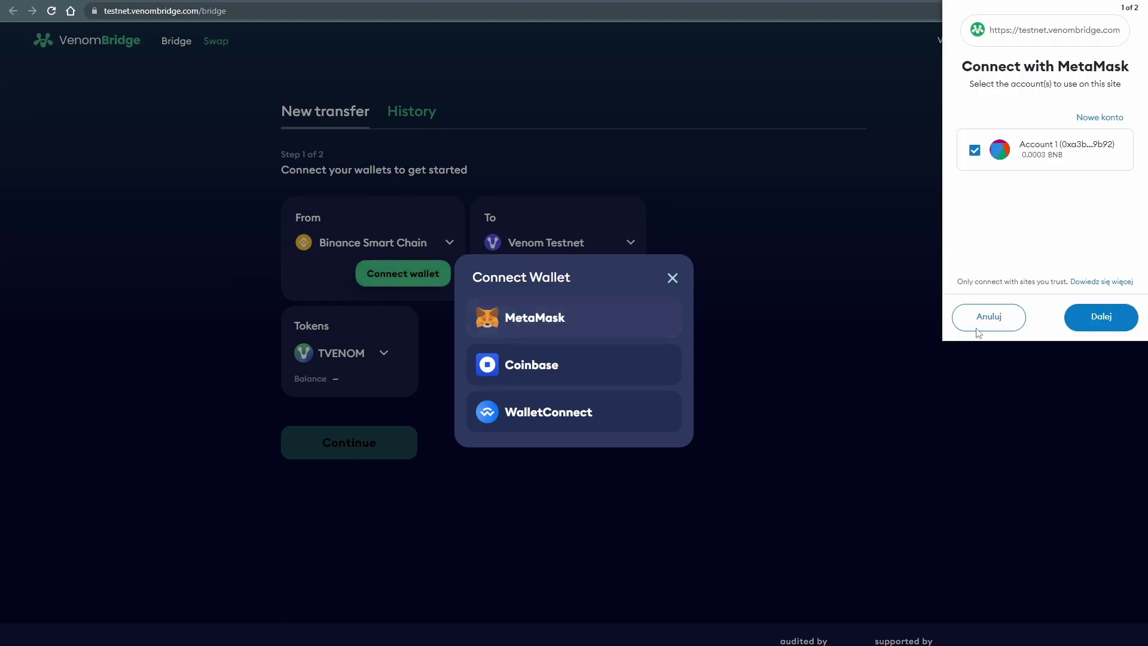
left_click(1105, 318)
left_click(1099, 321)
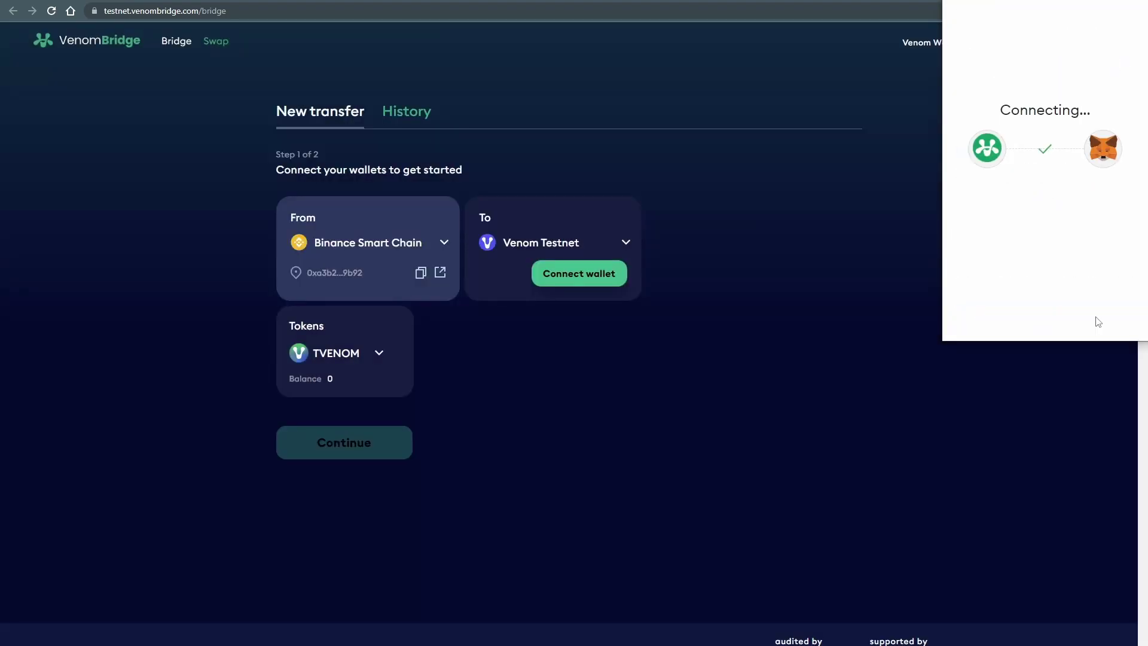
Step: Connect the Venom Testnet side of the bridge to Account 1 through the Venom Chrome Extension
left_click(604, 275)
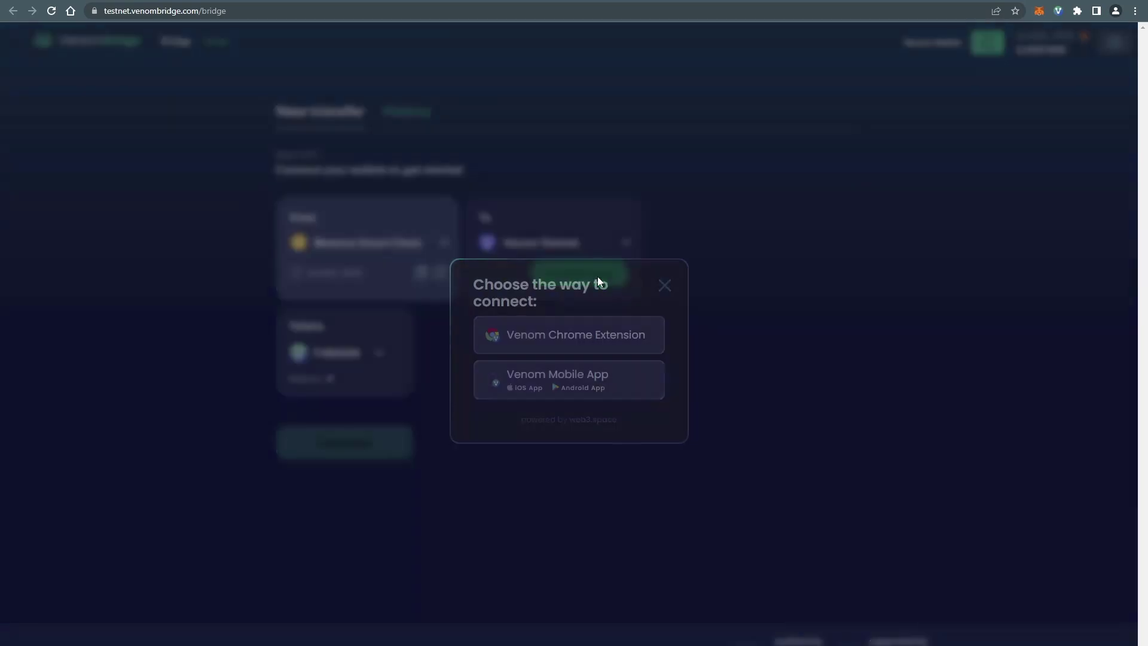
left_click(649, 334)
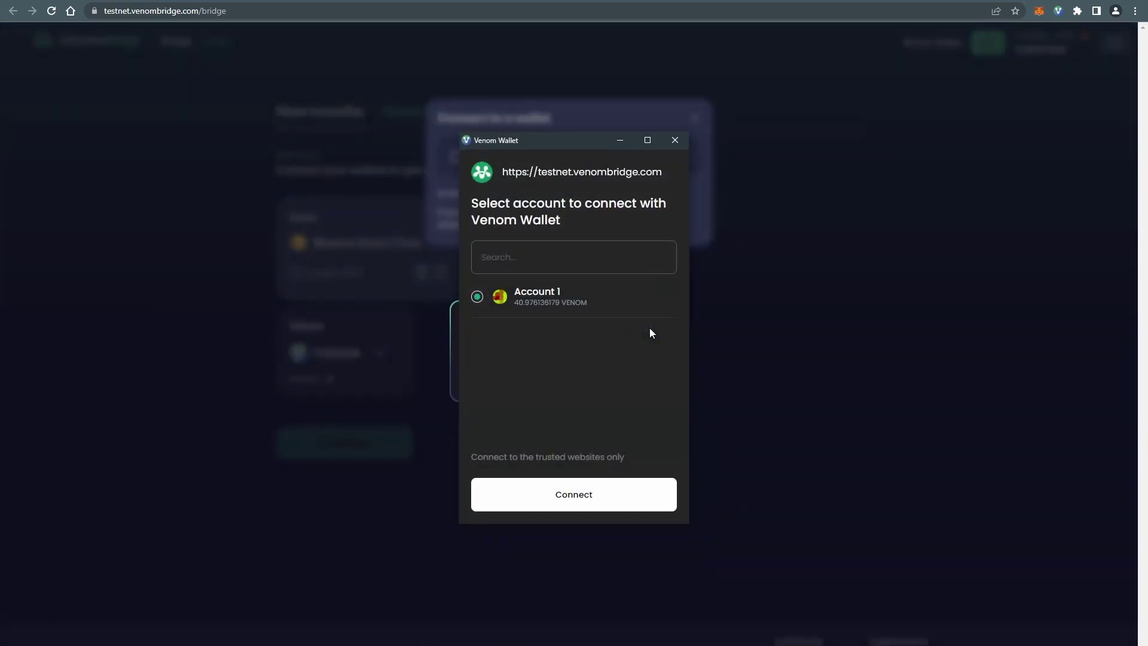
left_click(640, 497)
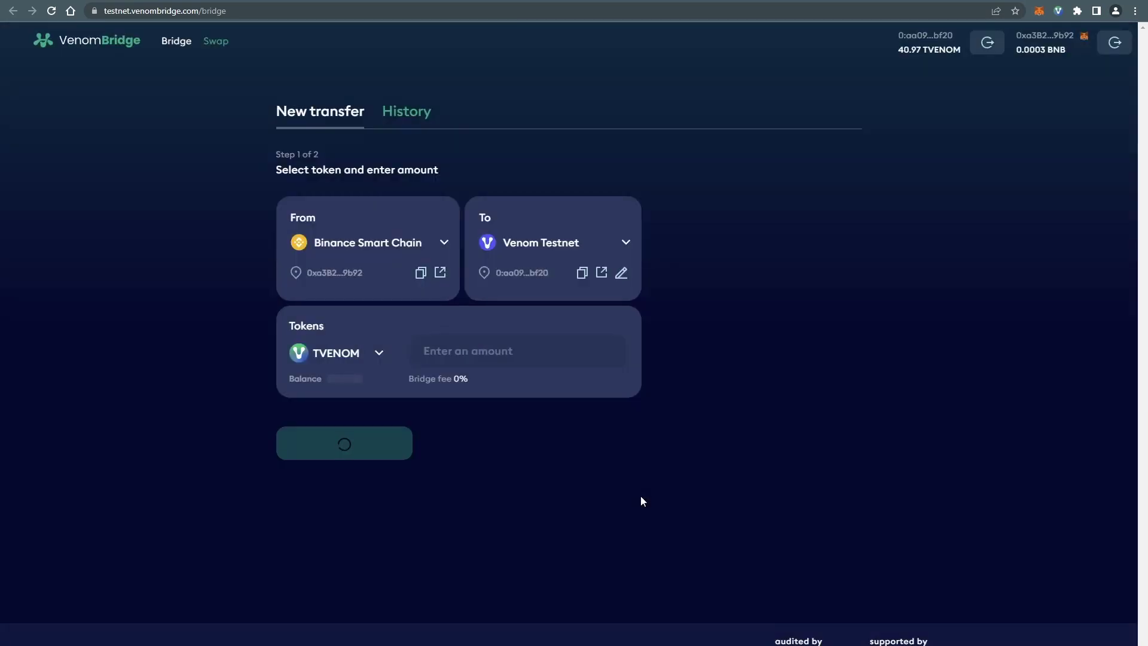
Step: Prepare a 5 TVENOM transfer from Venom Testnet to Binance Smart Chain, approve it and confirm the Venom Wallet transaction
left_click(381, 245)
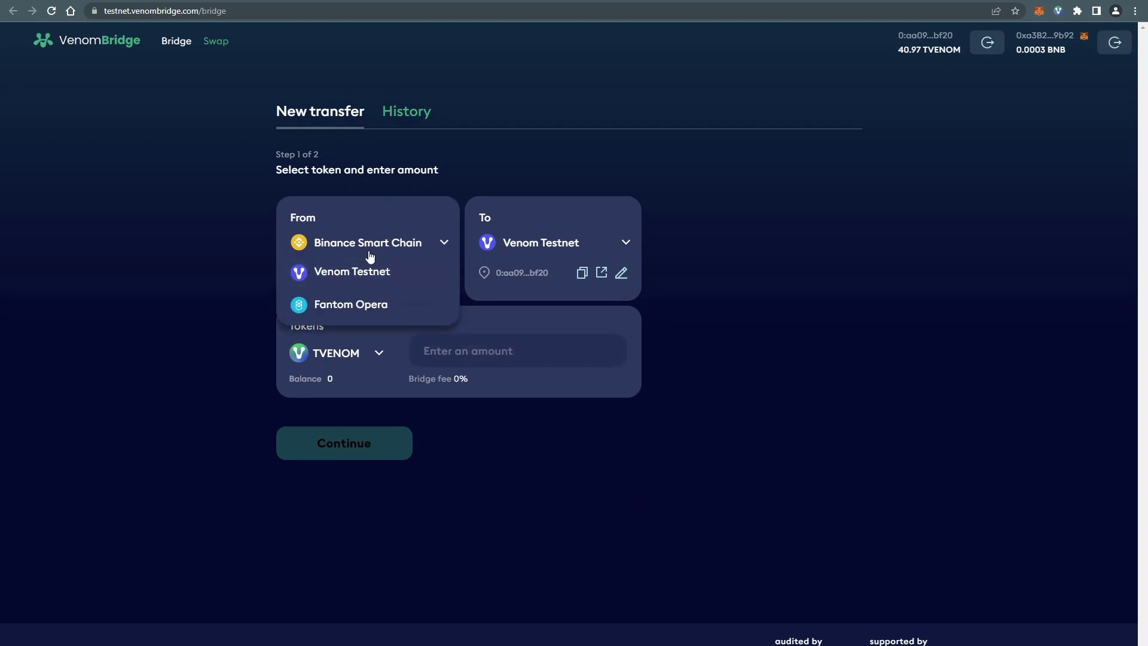
left_click(374, 270)
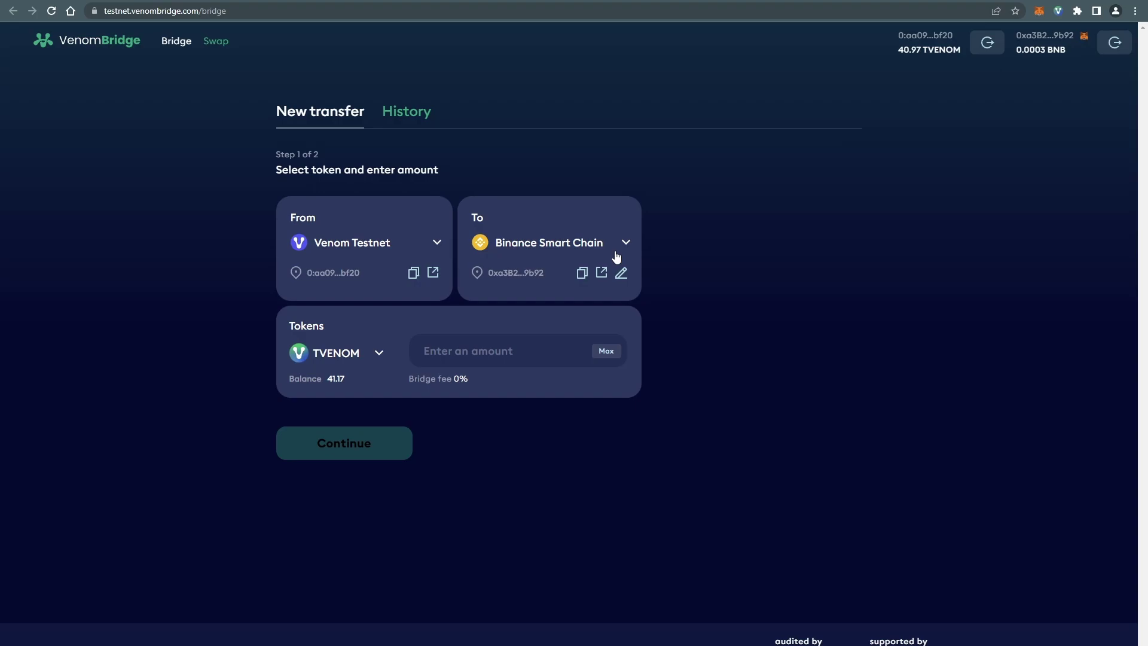
left_click(523, 353)
type("5")
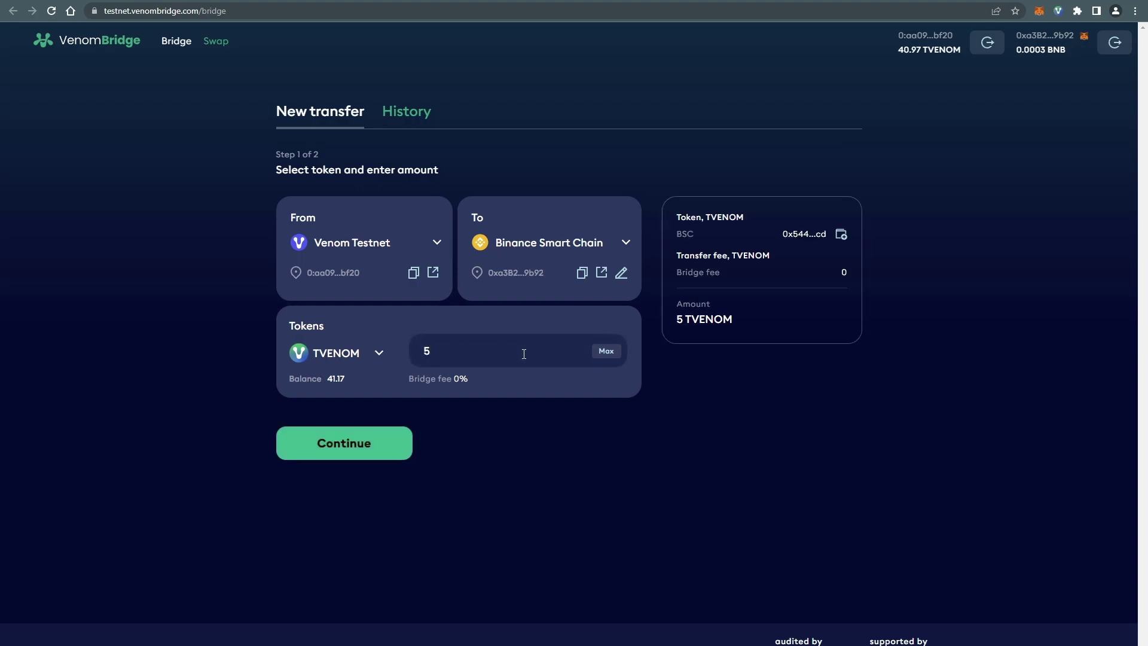
left_click(396, 444)
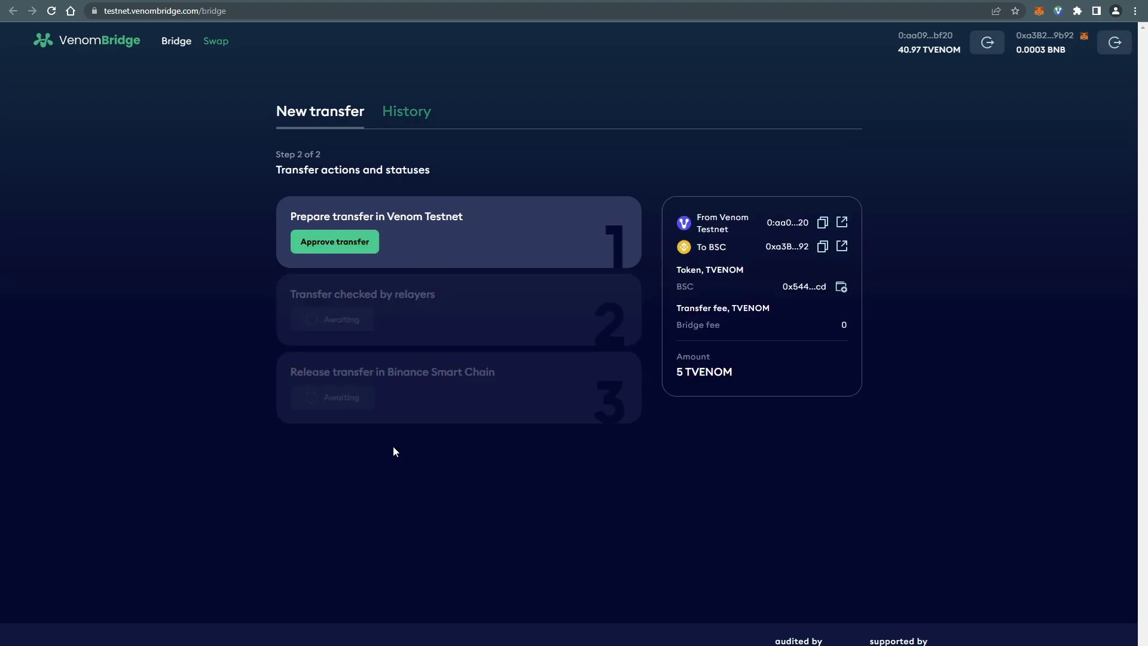
left_click(371, 242)
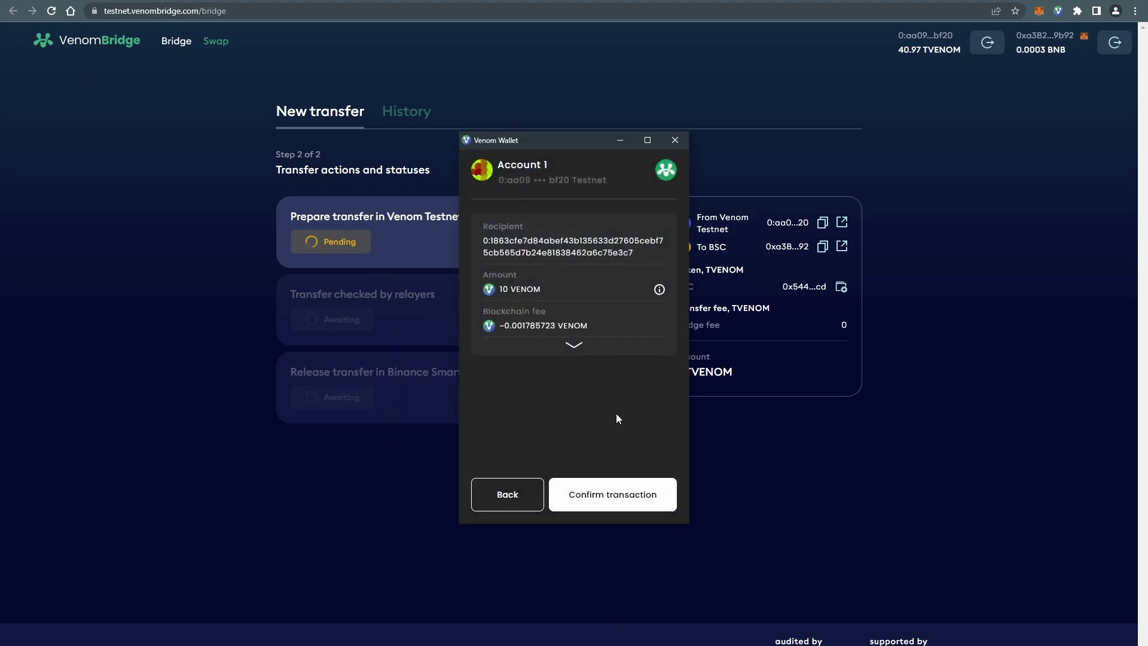
left_click(664, 501)
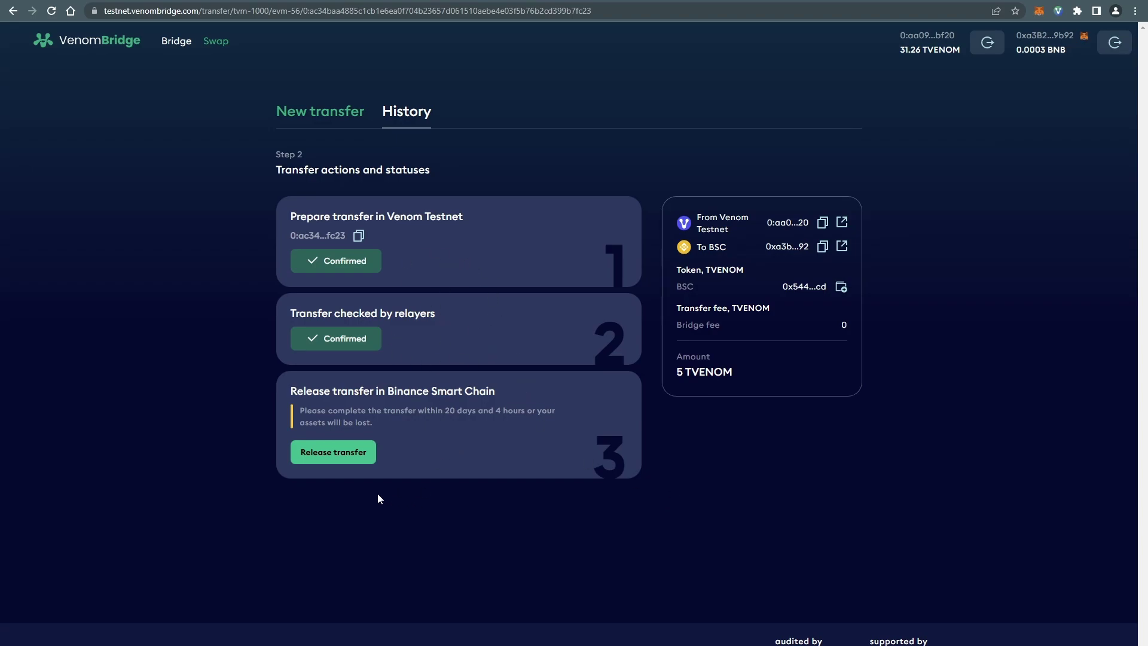
Step: Release the transfer in Binance Smart Chain, lowering the MetaMask gas price to 1 GWEI and confirming the transaction
left_click(365, 455)
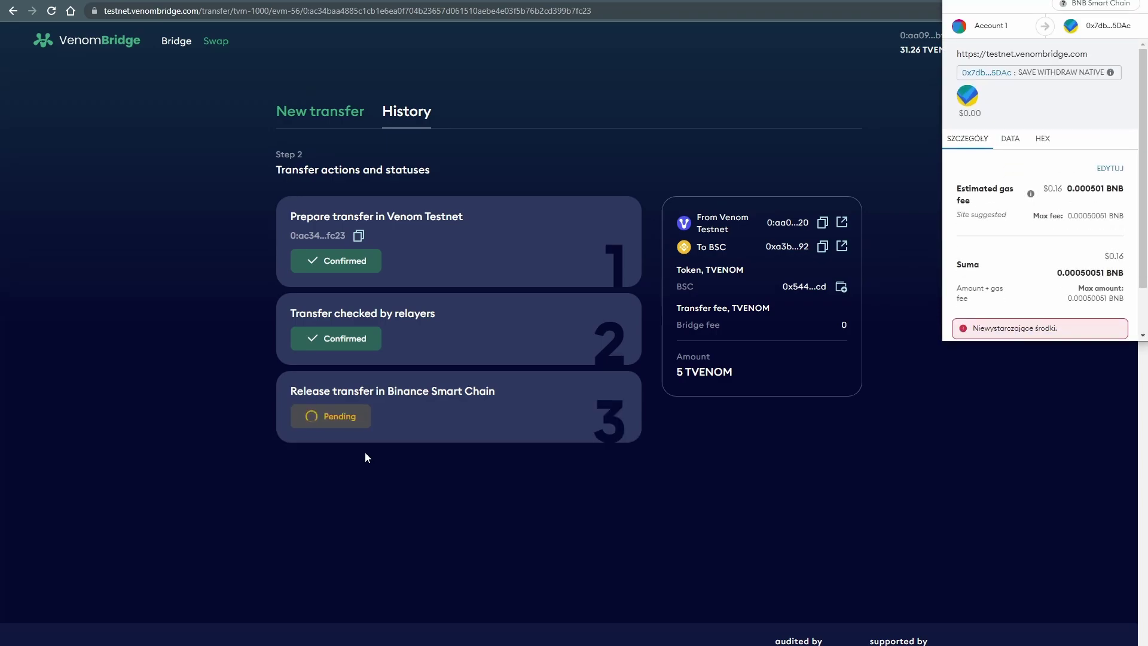
left_click(1110, 168)
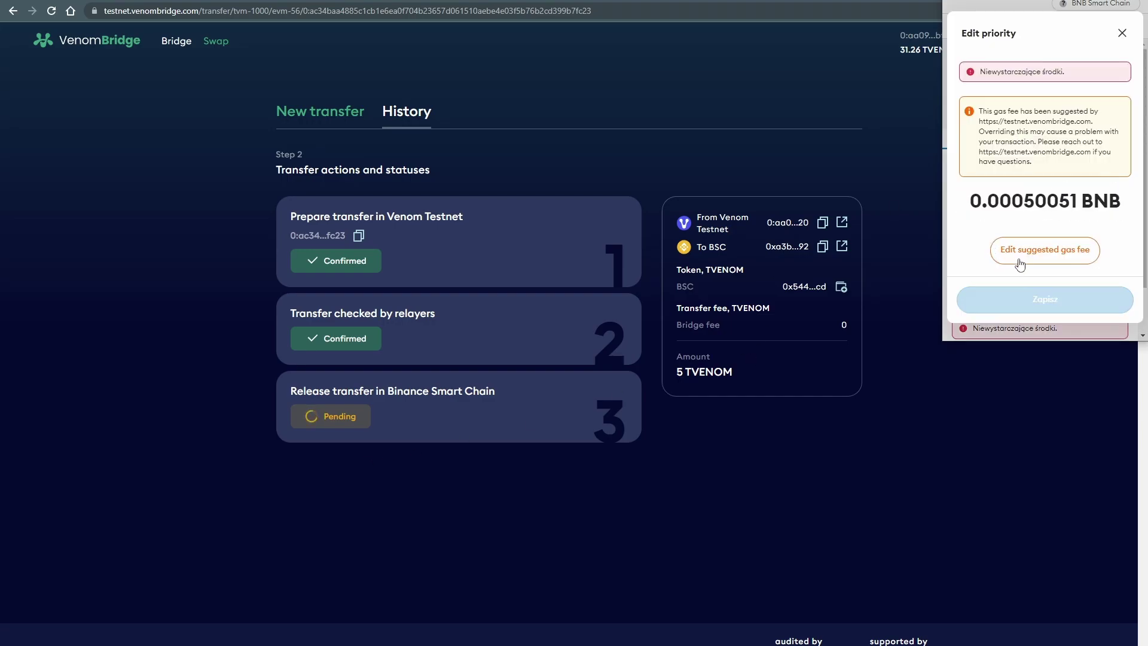
left_click(1017, 252)
double_click(1120, 231)
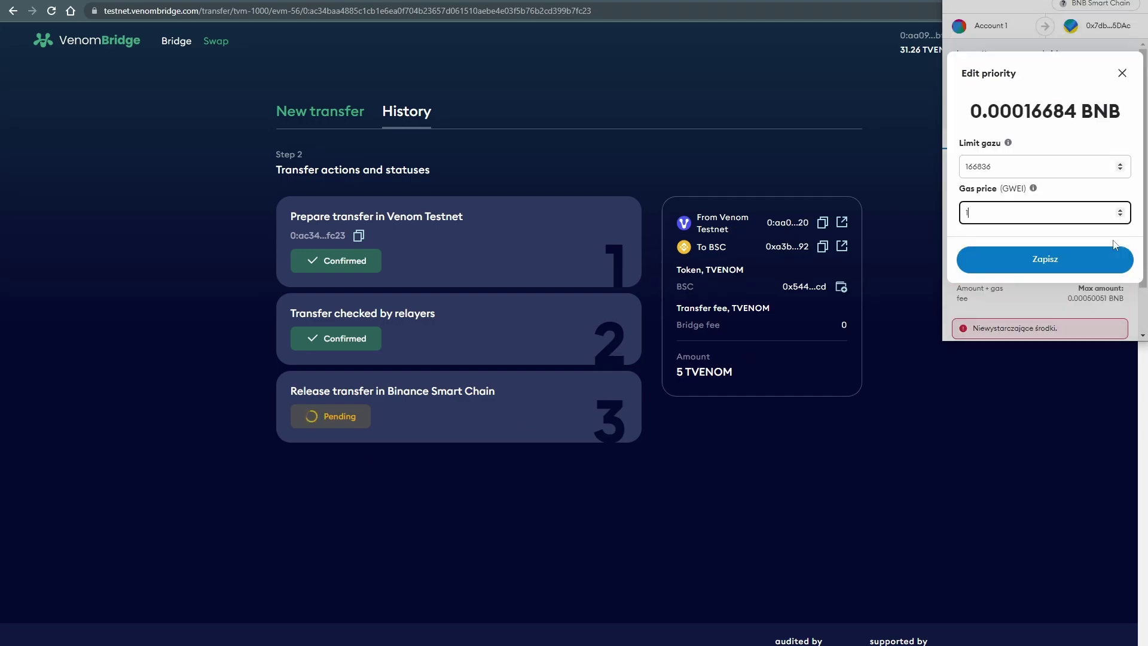
left_click(1030, 269)
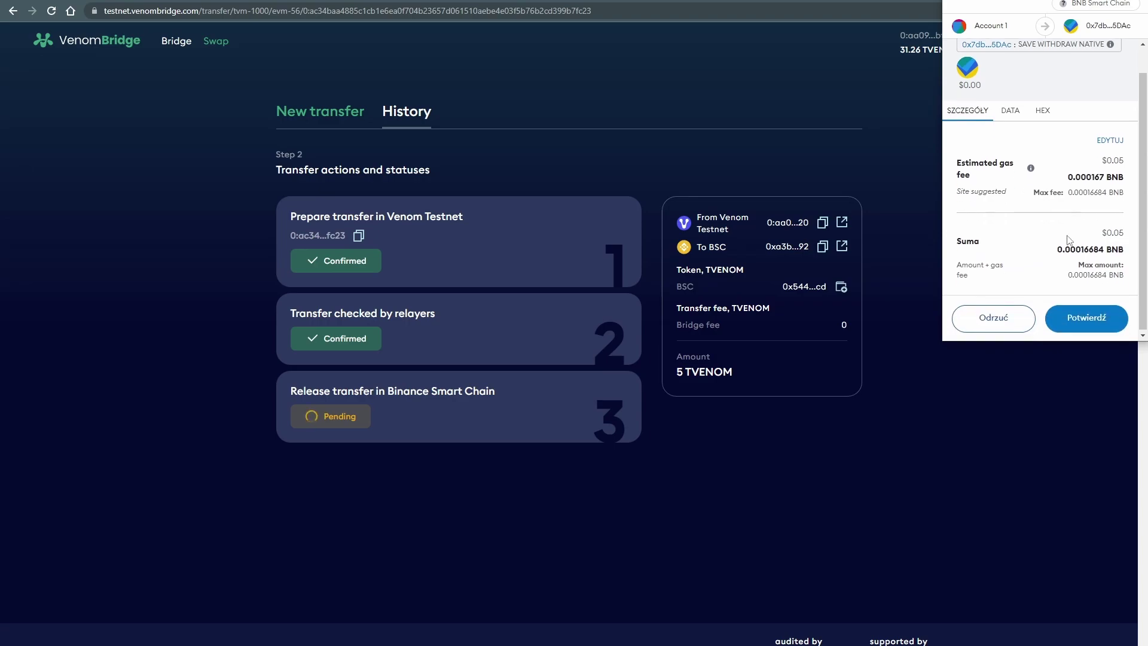
left_click(1098, 327)
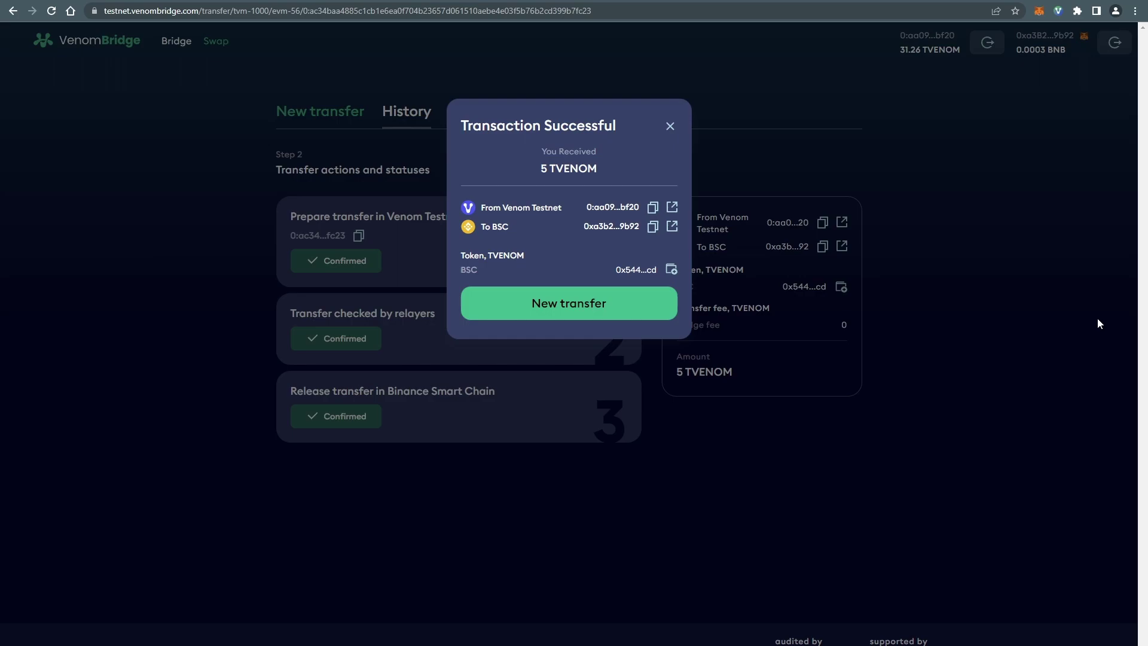
Step: Set up a new transfer of the maximum TVENOM amount from Binance Smart Chain to Venom Testnet
left_click(623, 303)
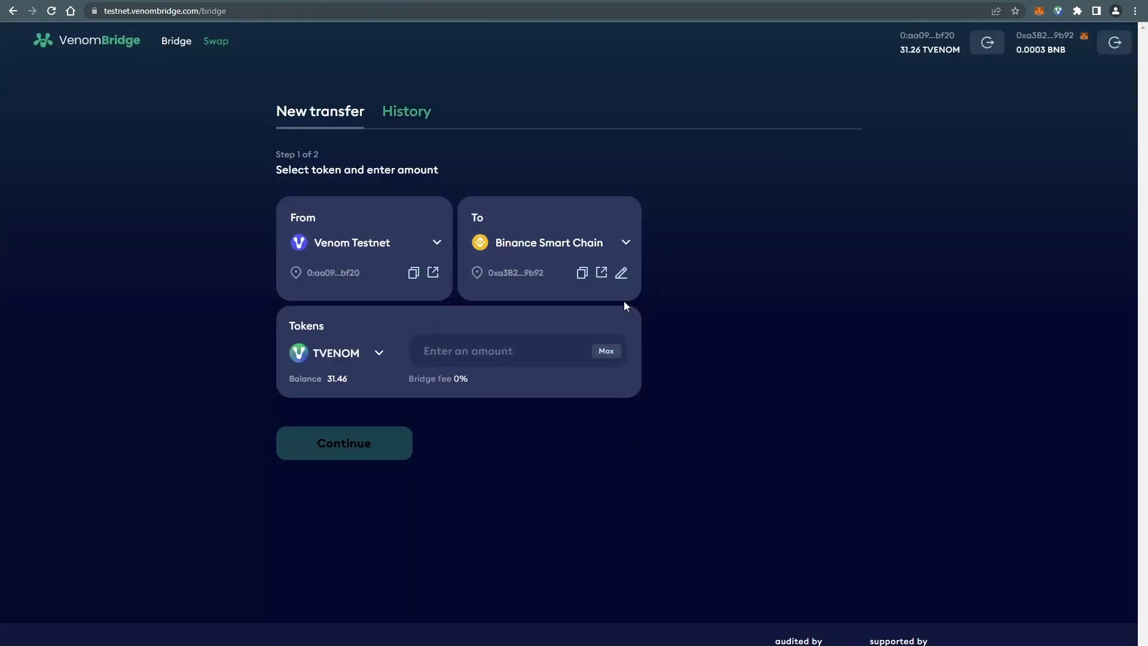
left_click(375, 244)
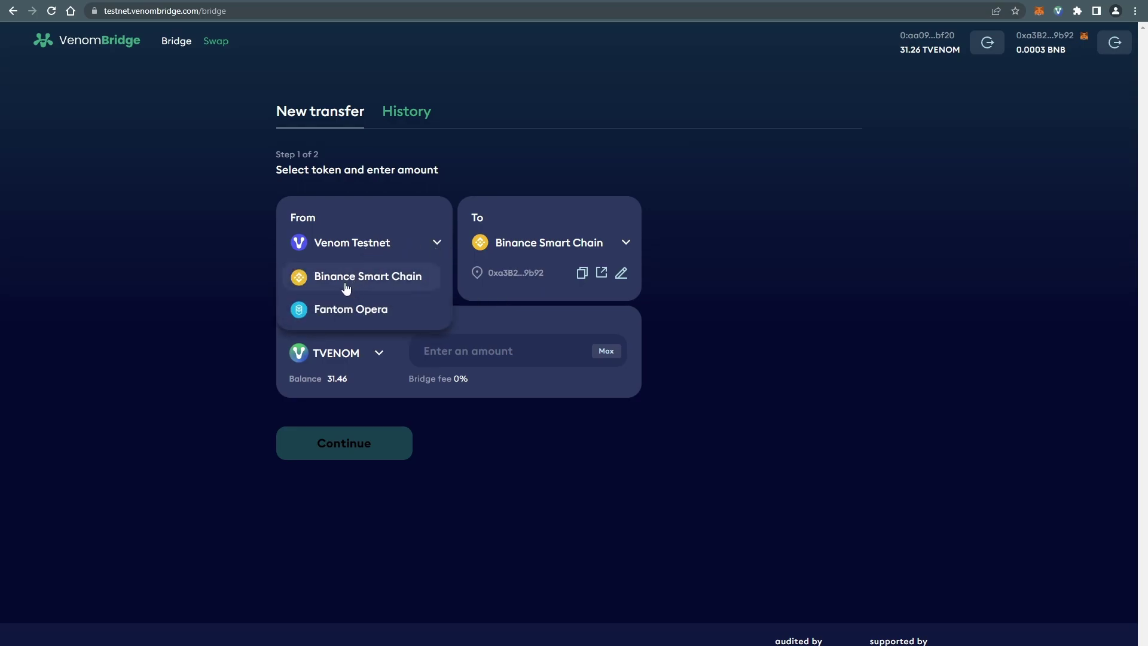
left_click(365, 281)
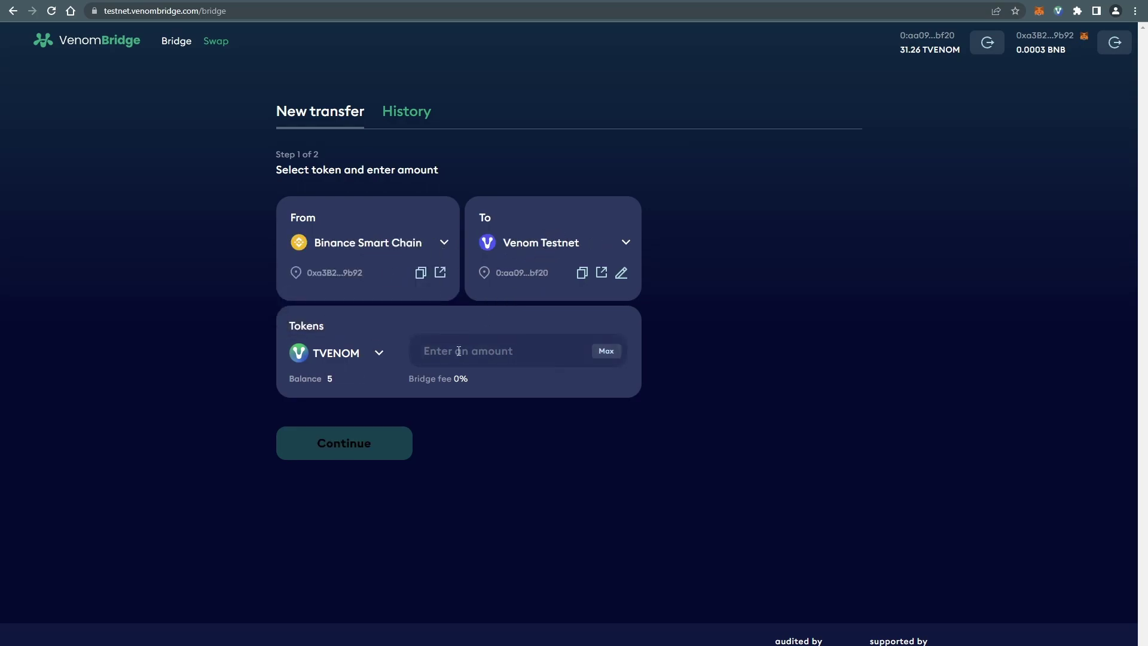
left_click(605, 351)
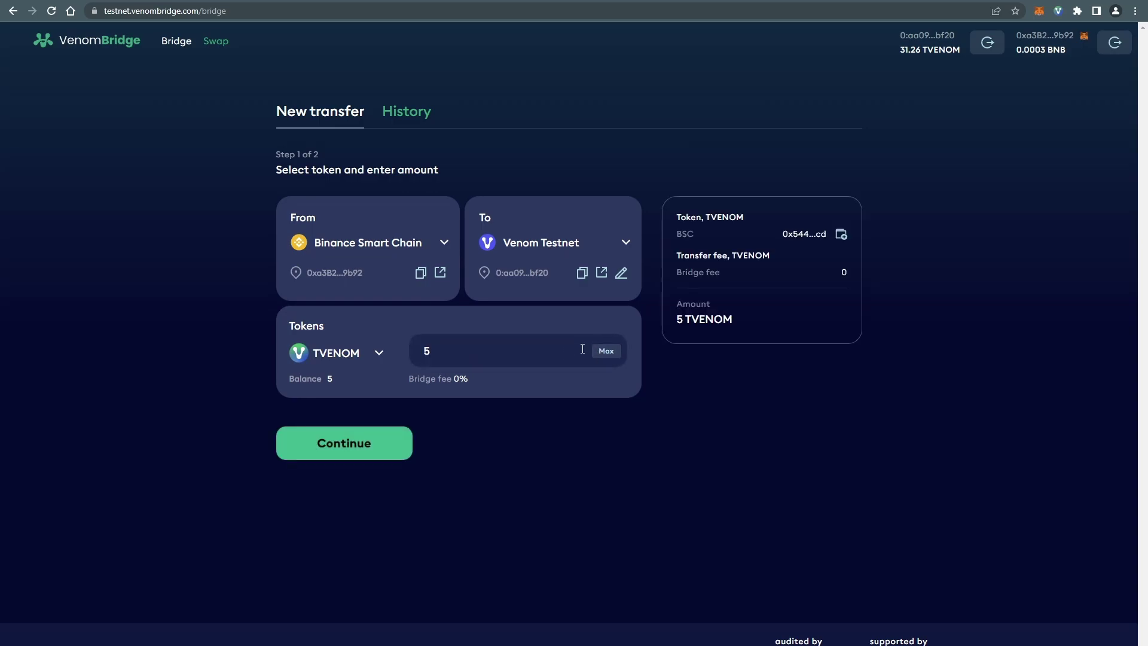
left_click(387, 452)
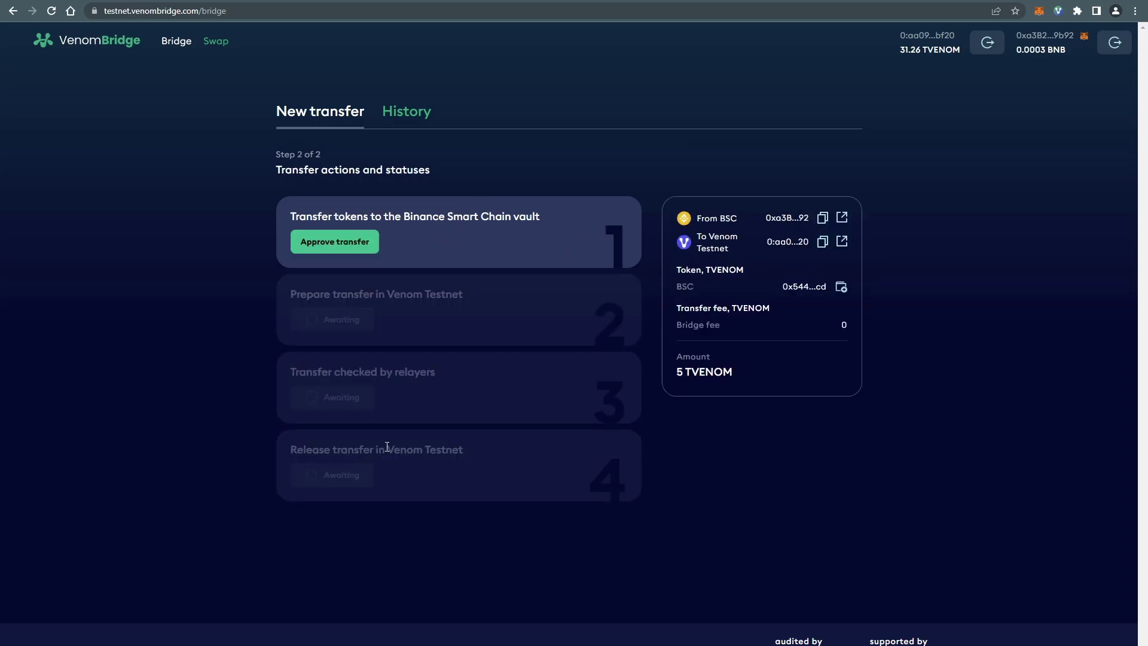
Step: Approve the token transfer to the Binance Smart Chain vault, setting the gas price to 1 GWEI and confirming in MetaMask
left_click(374, 249)
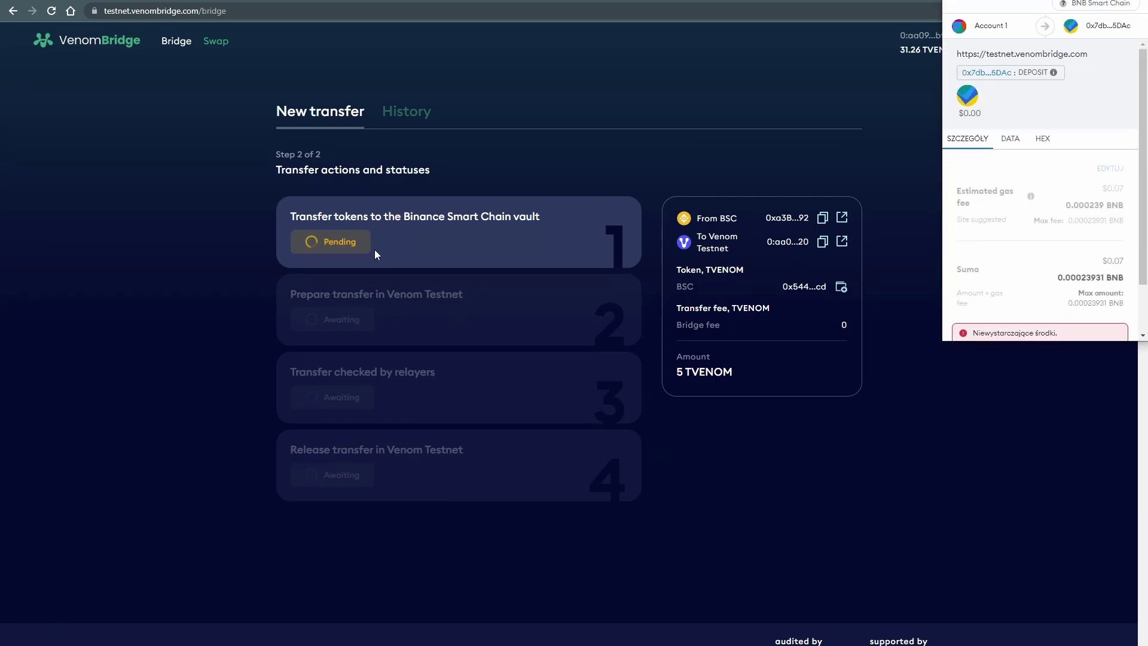
left_click(1110, 168)
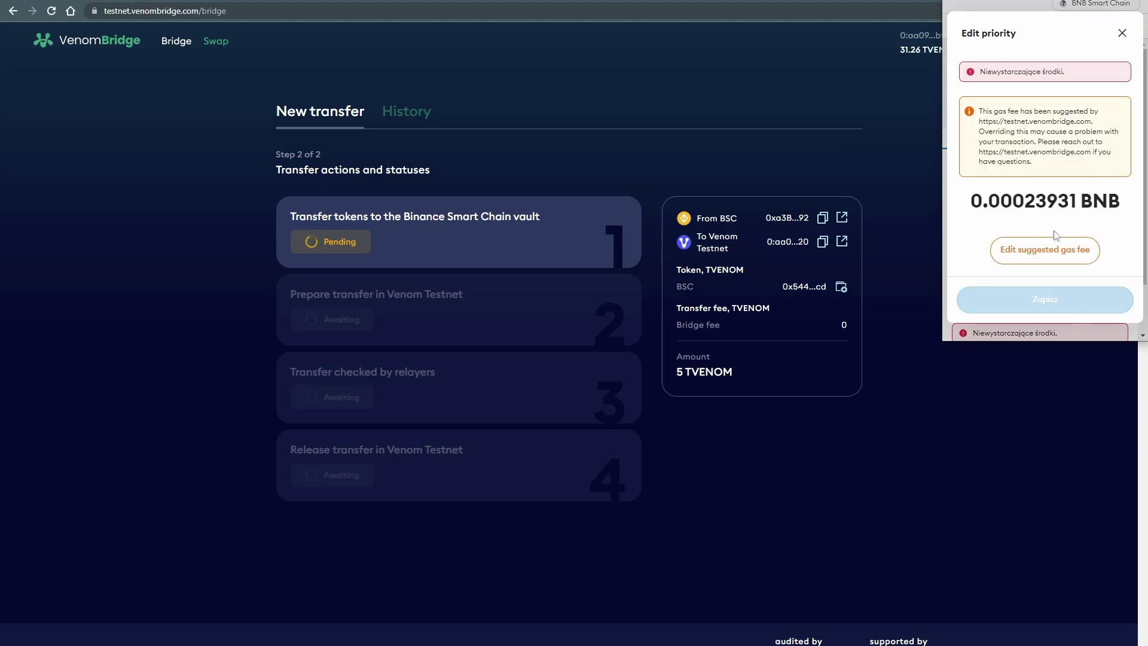
left_click(1044, 249)
left_click(1119, 216)
left_click(1120, 215)
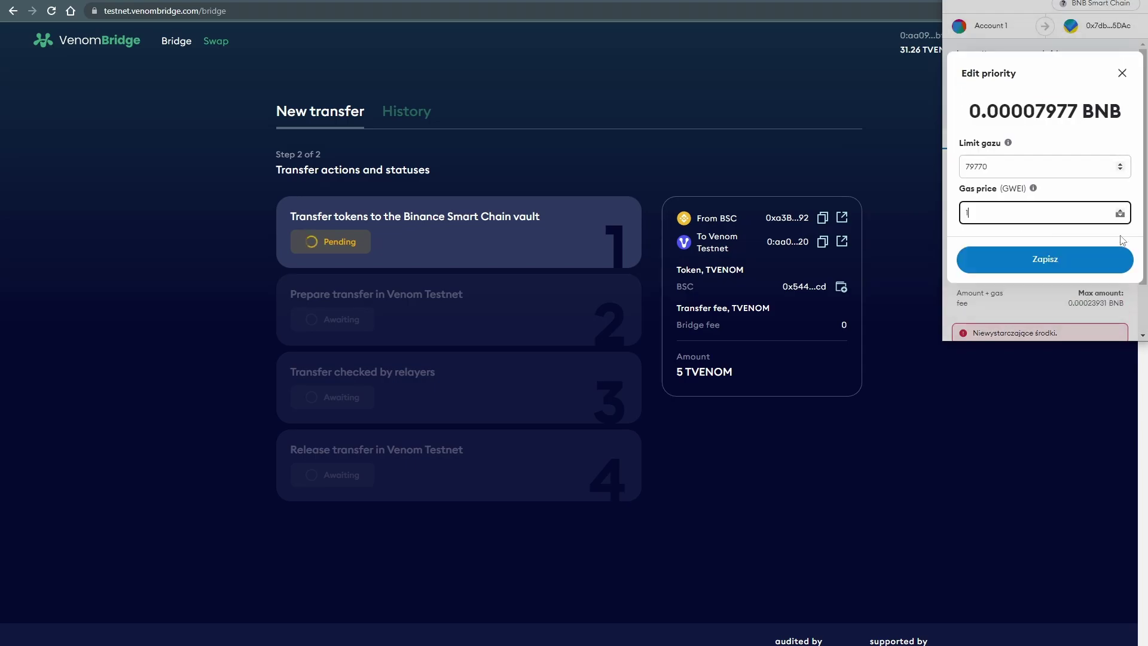
left_click(1043, 259)
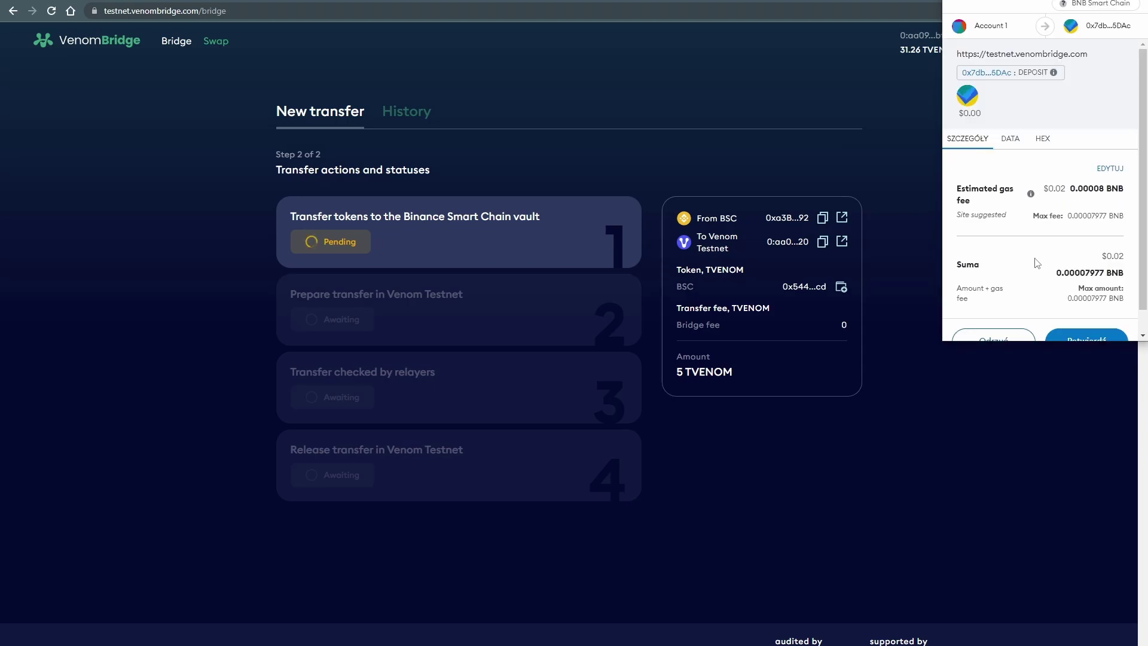
scroll(1037, 263, "down", 1)
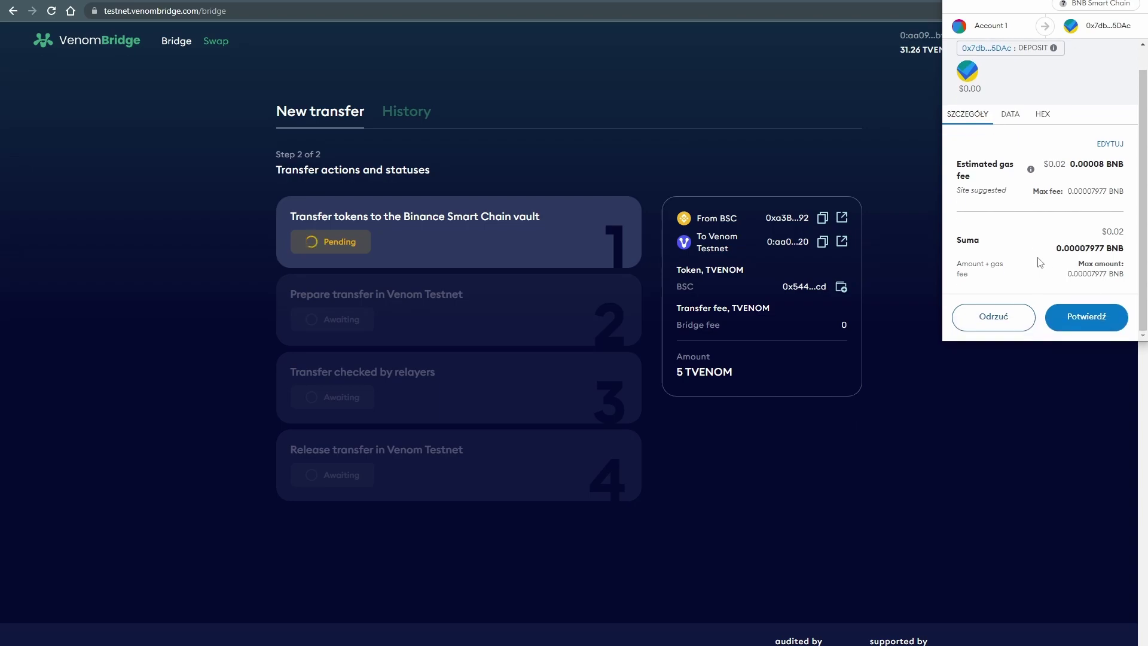
left_click(1117, 319)
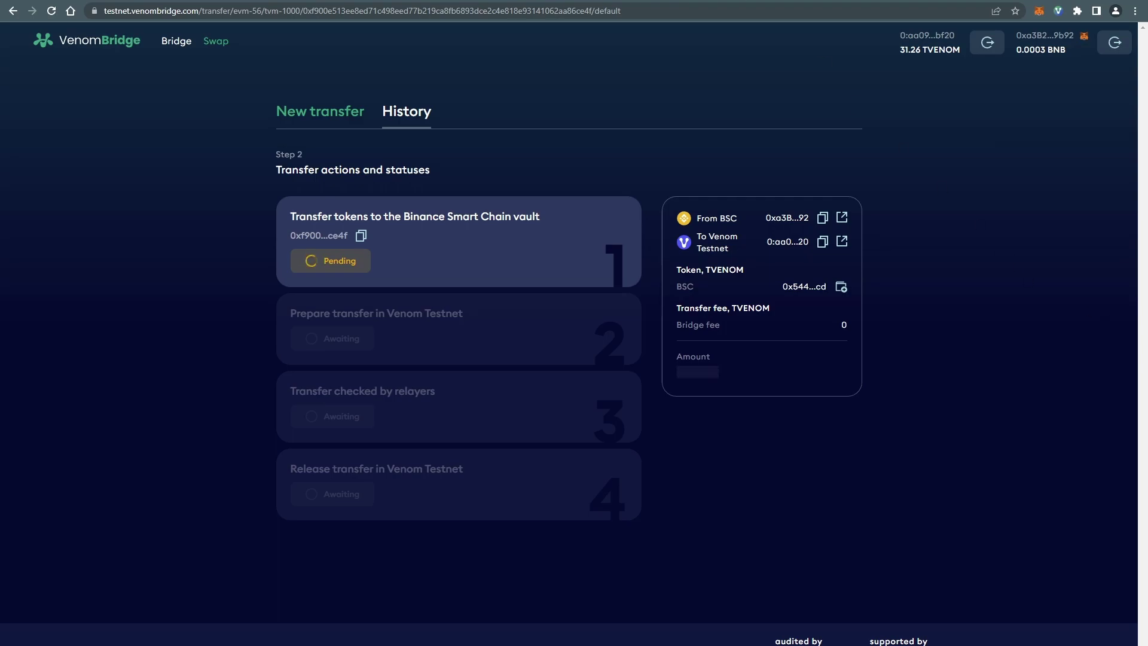
Step: Switch to the VenomBridge tasks page and check the Transfer tokens from Venom to EVM chains task
key("ctrl+Tab")
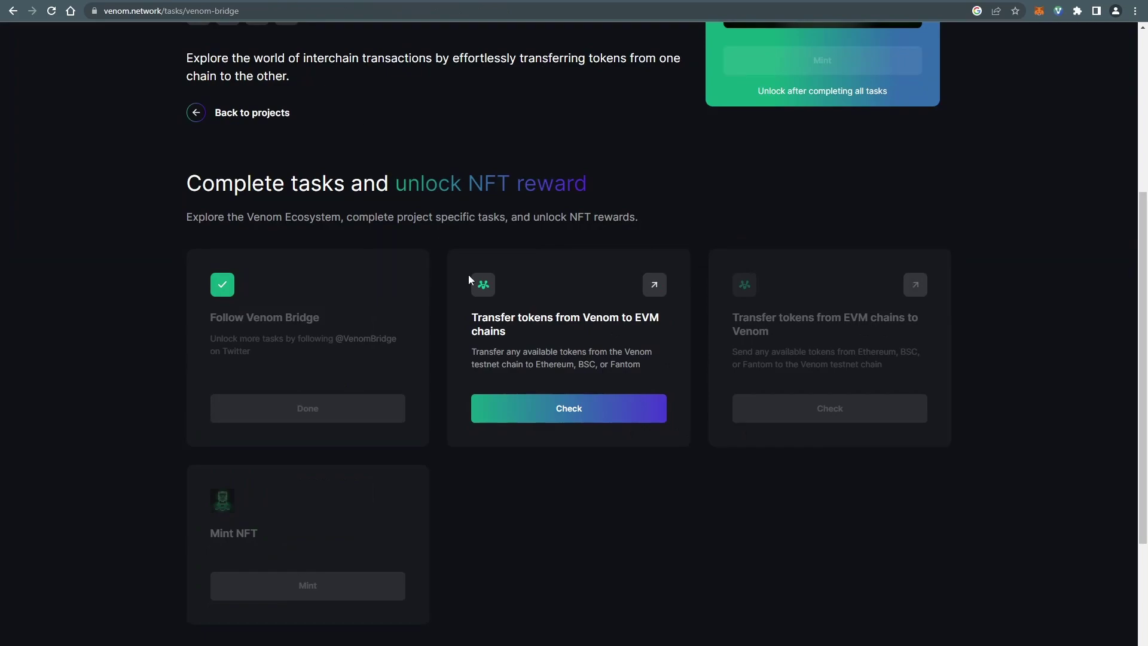
left_click(621, 415)
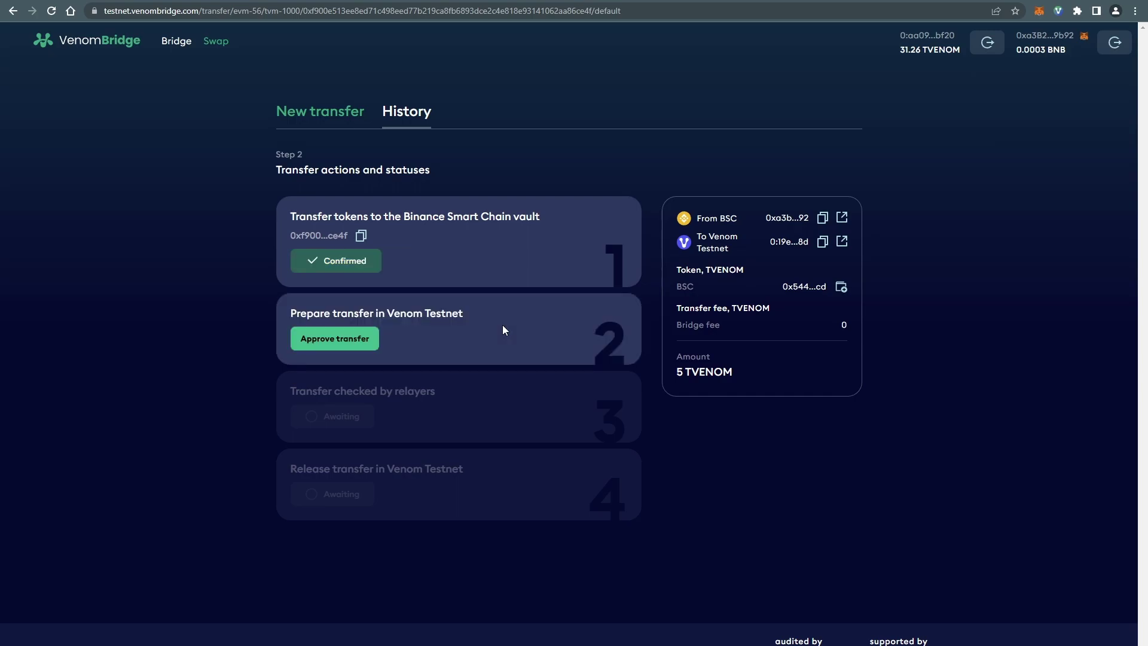
Step: Approve preparing the transfer in Venom Testnet, entering the wallet password, remembering it for this session, and confirming the transaction
left_click(373, 341)
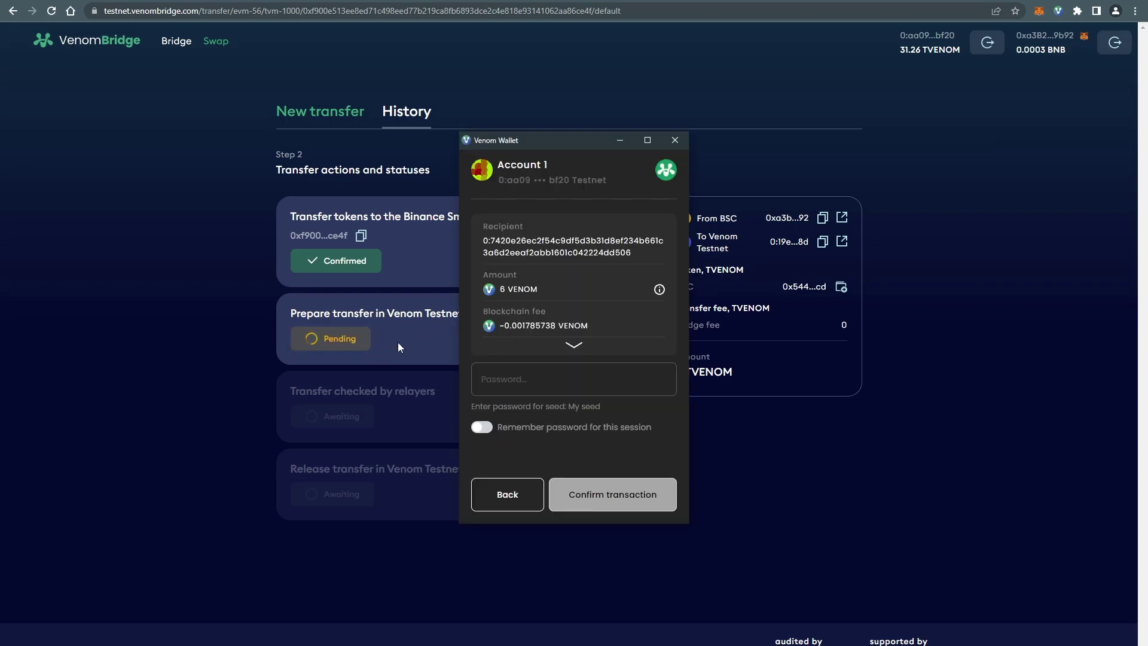
type("*********")
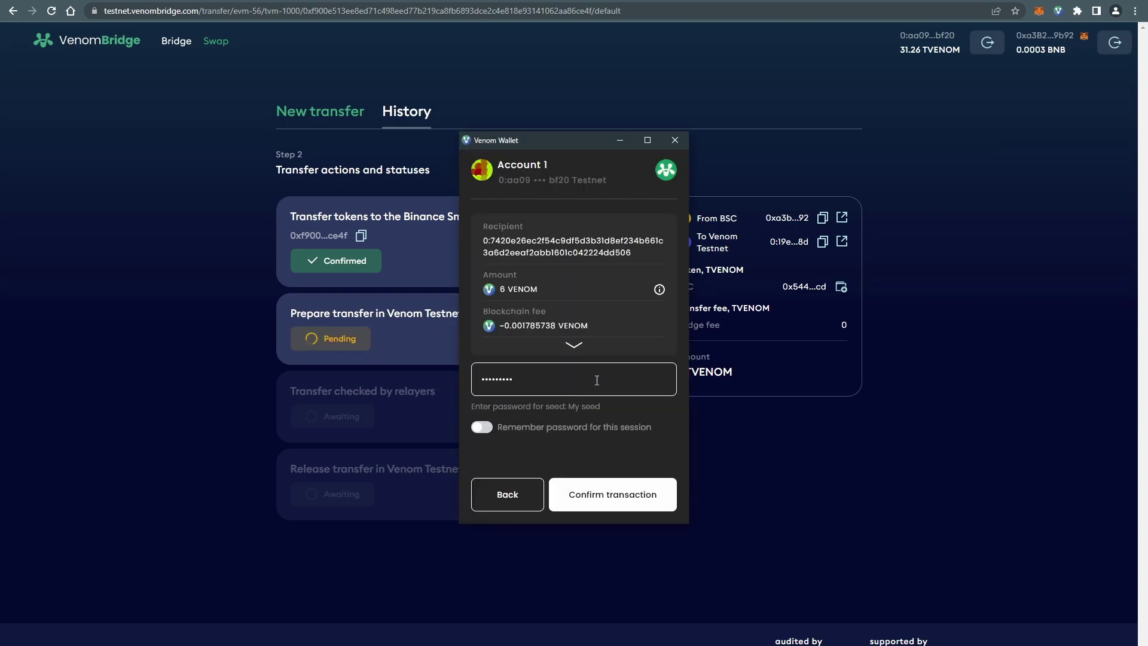
left_click(483, 428)
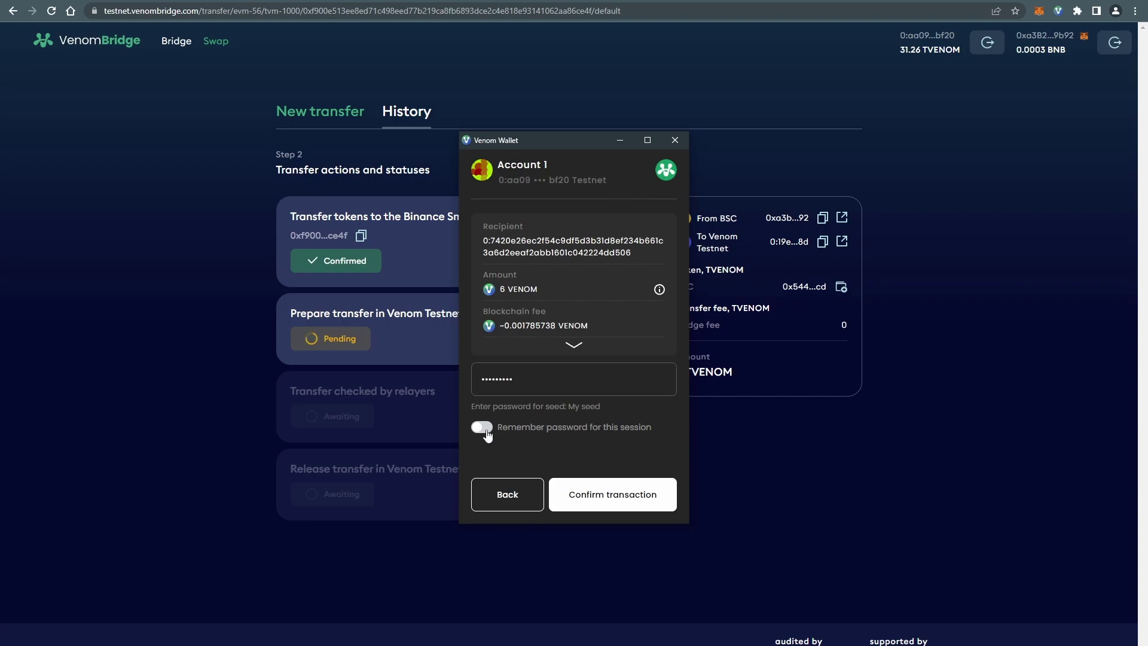
left_click(664, 502)
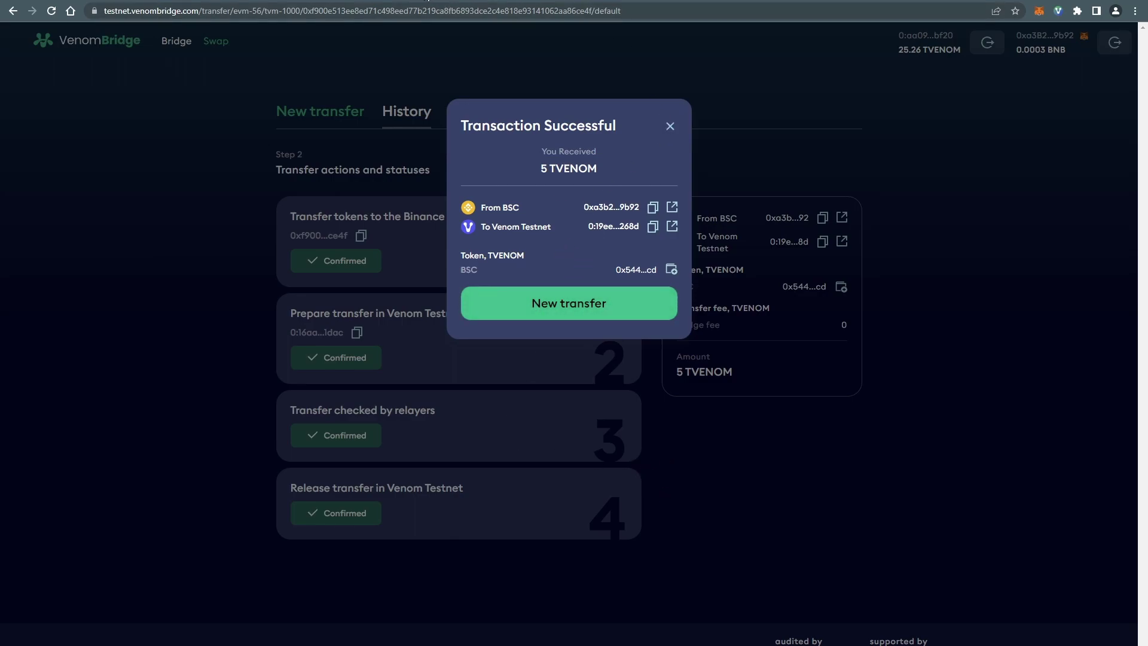
Step: Check the Transfer tokens from EVM chains to Venom task and mint the Venom Bridge NFT, confirming the wallet transaction
left_click(428, 1)
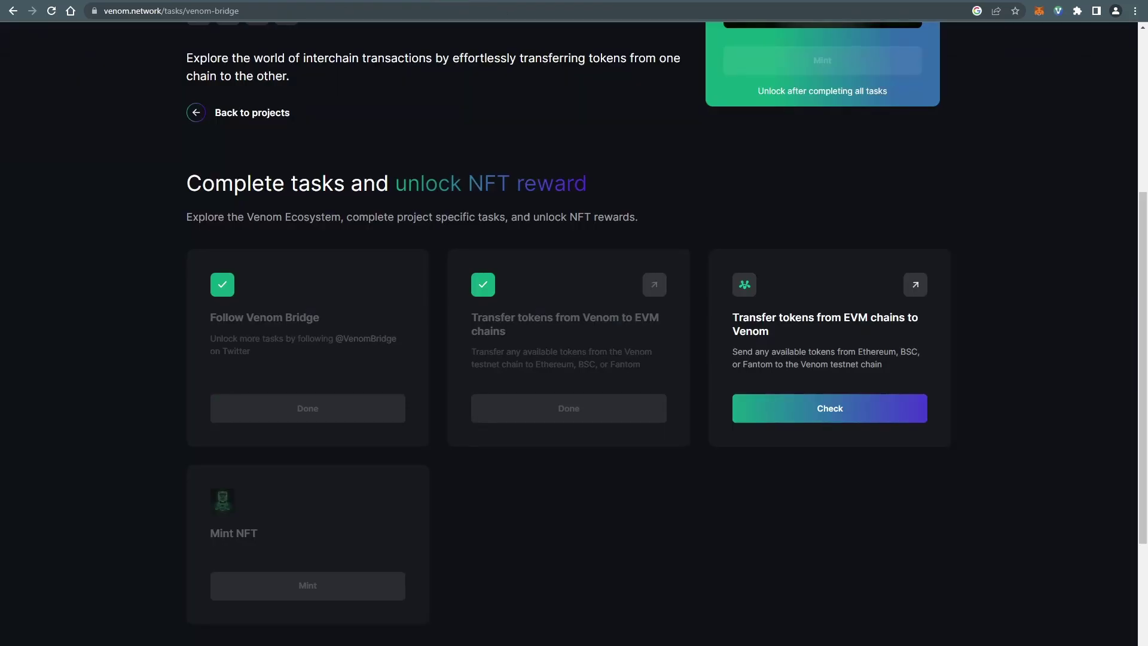
left_click(888, 412)
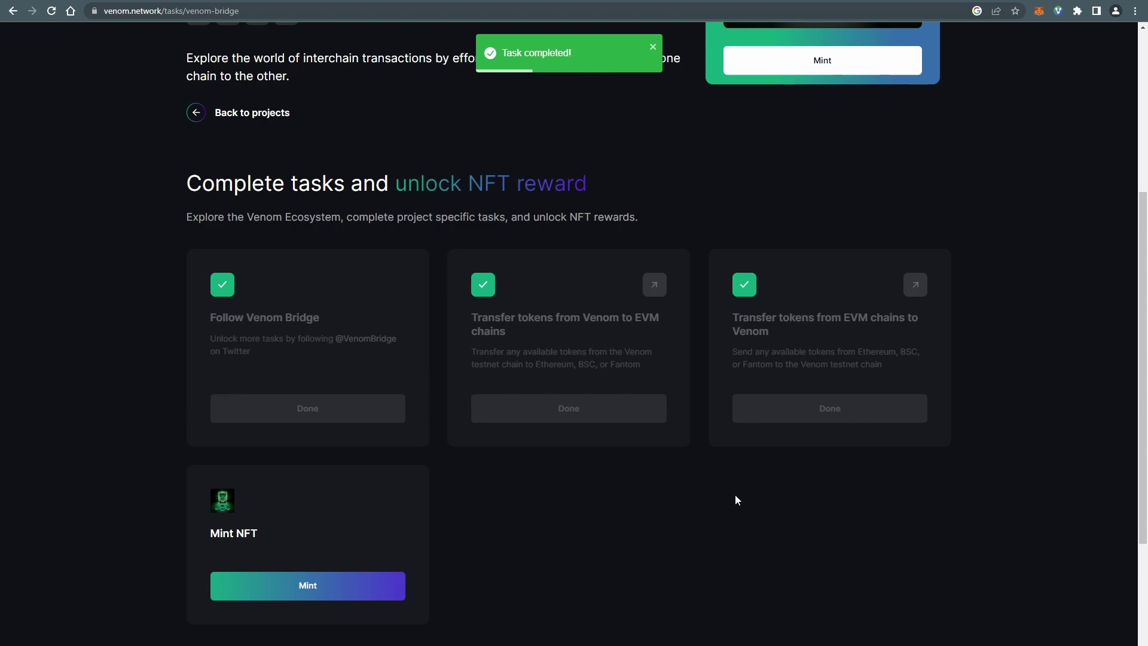
scroll(521, 483, "down", 4)
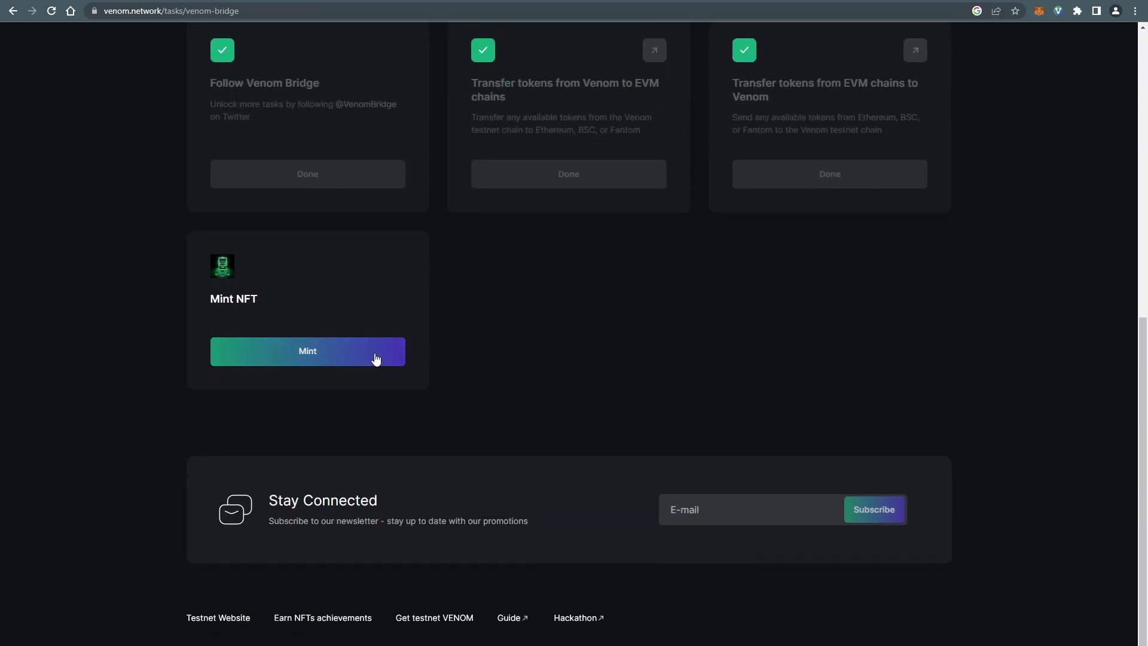
left_click(374, 353)
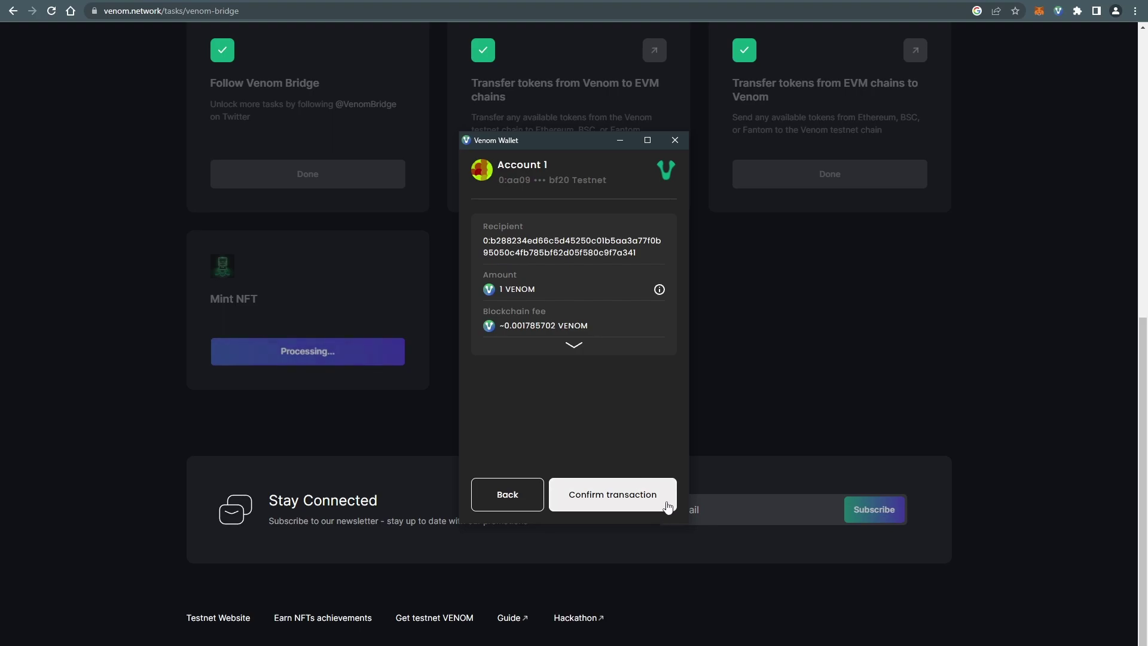
left_click(662, 505)
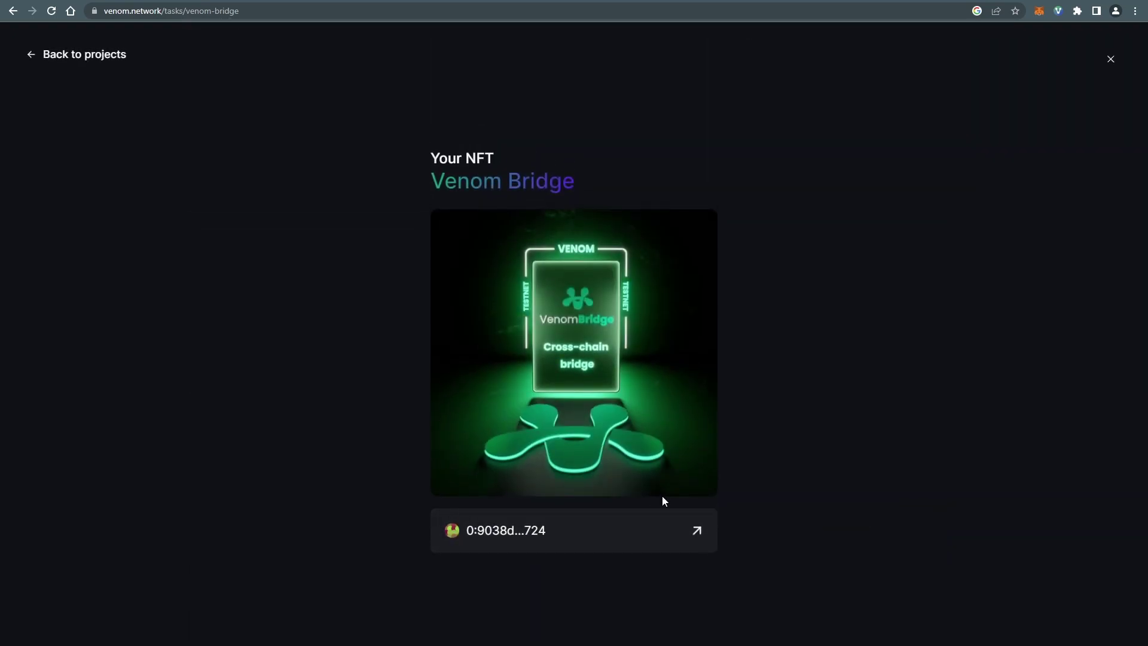
Step: Return to the projects list, choose the VenomStake tasks, and open the testnet.venomstake.com site from the Stake VENOM task
left_click(103, 53)
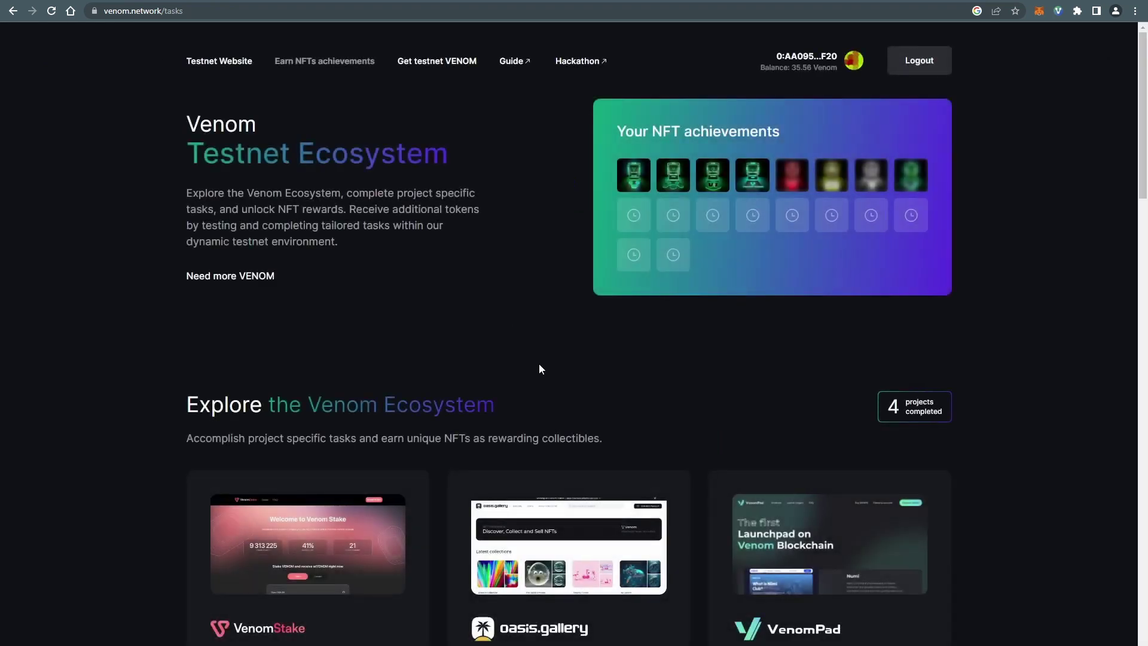
scroll(538, 366, "down", 4)
scroll(465, 219, "down", 1)
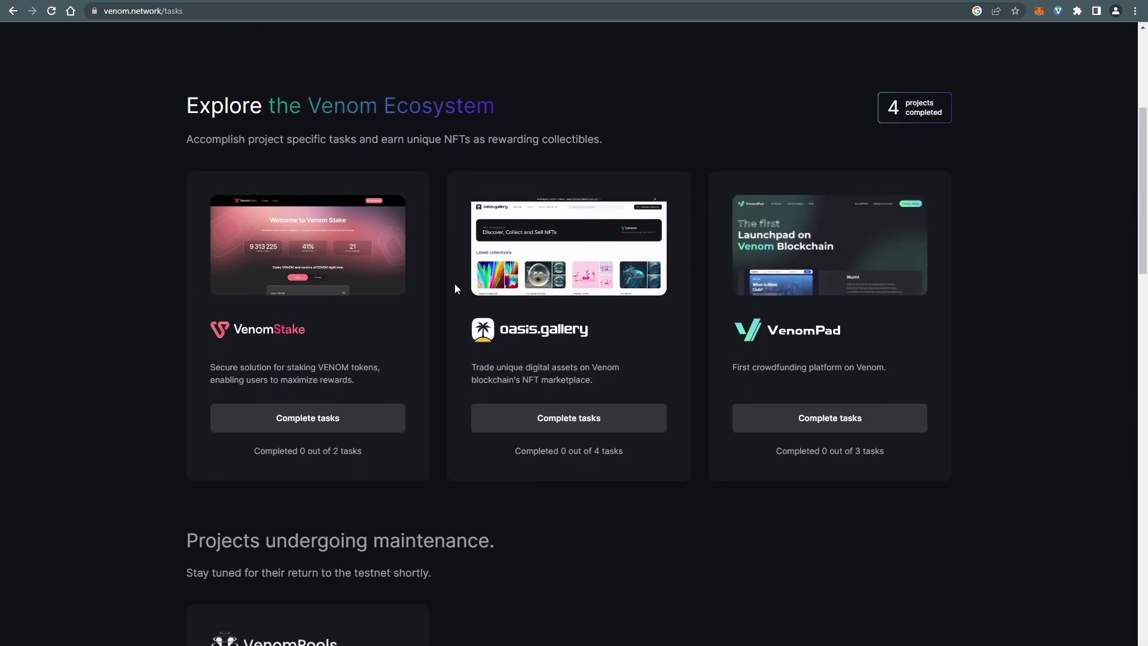
left_click(378, 420)
scroll(379, 404, "down", 4)
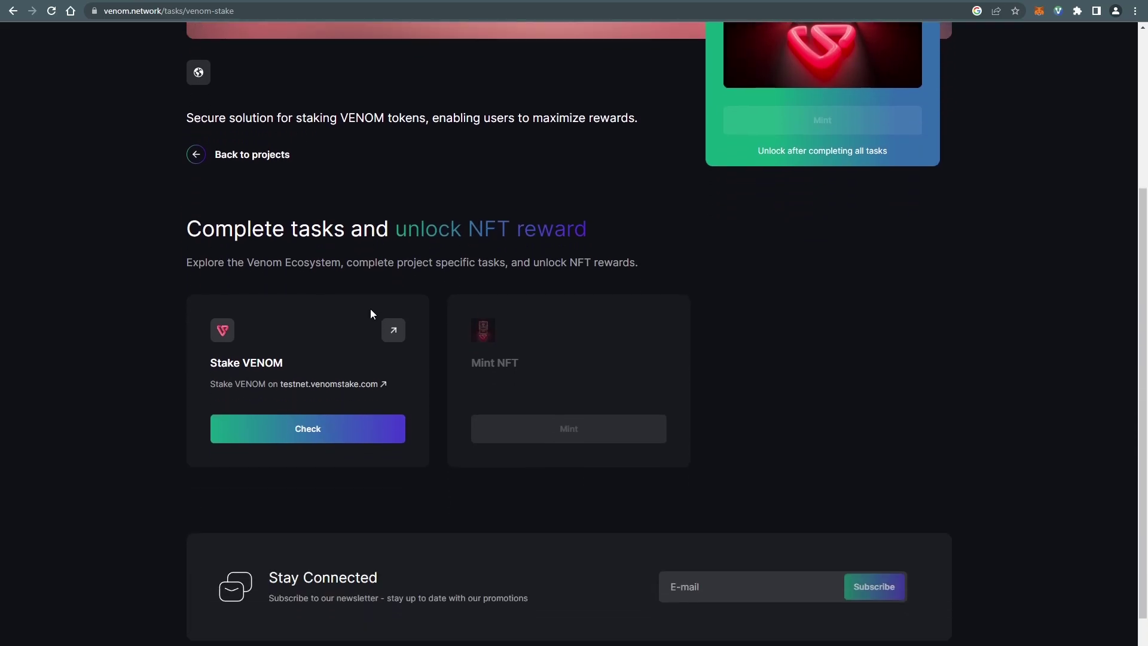
left_click(356, 385)
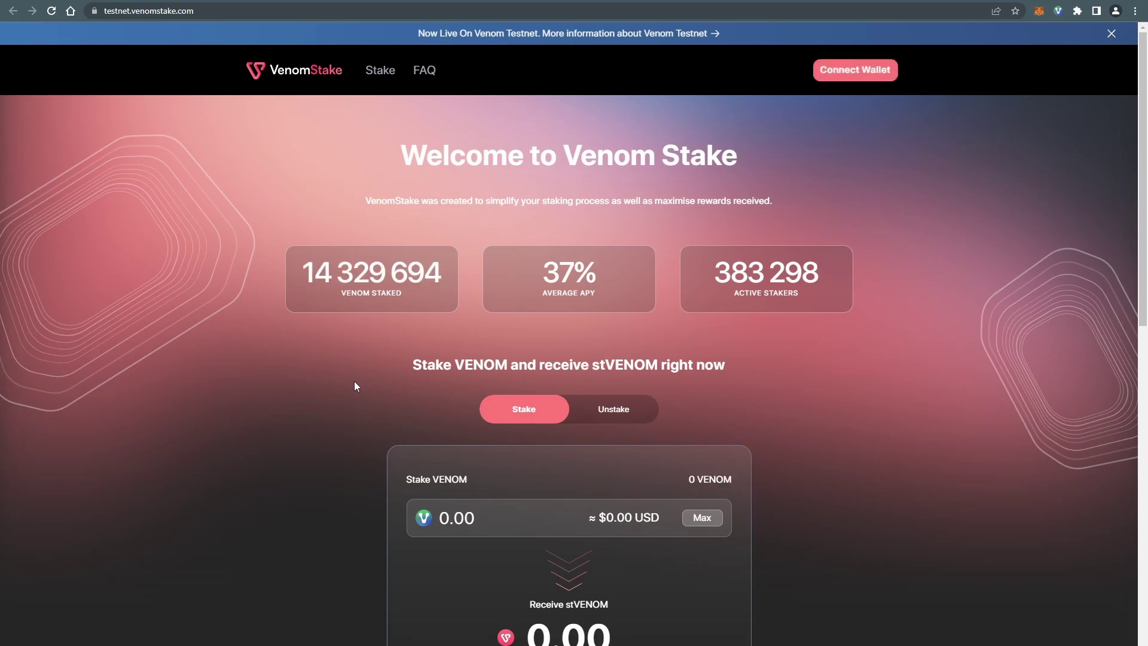
Step: Connect Account 1 of the Venom Wallet to VenomStake through the Venom Chrome Extension
scroll(354, 382, "down", 3)
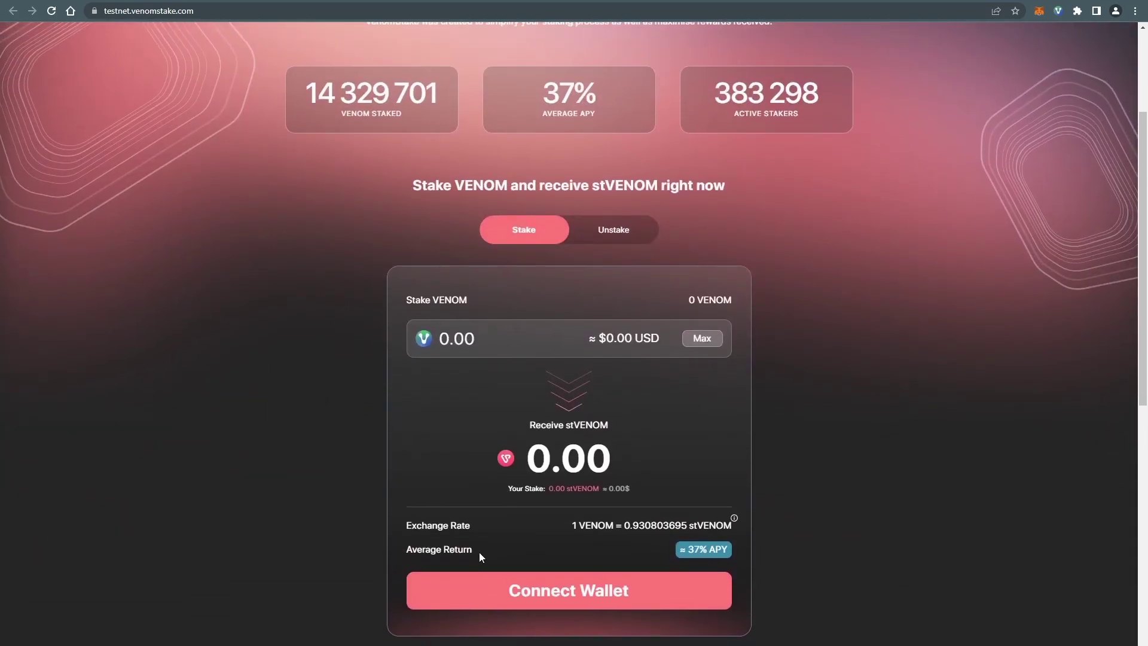
left_click(600, 590)
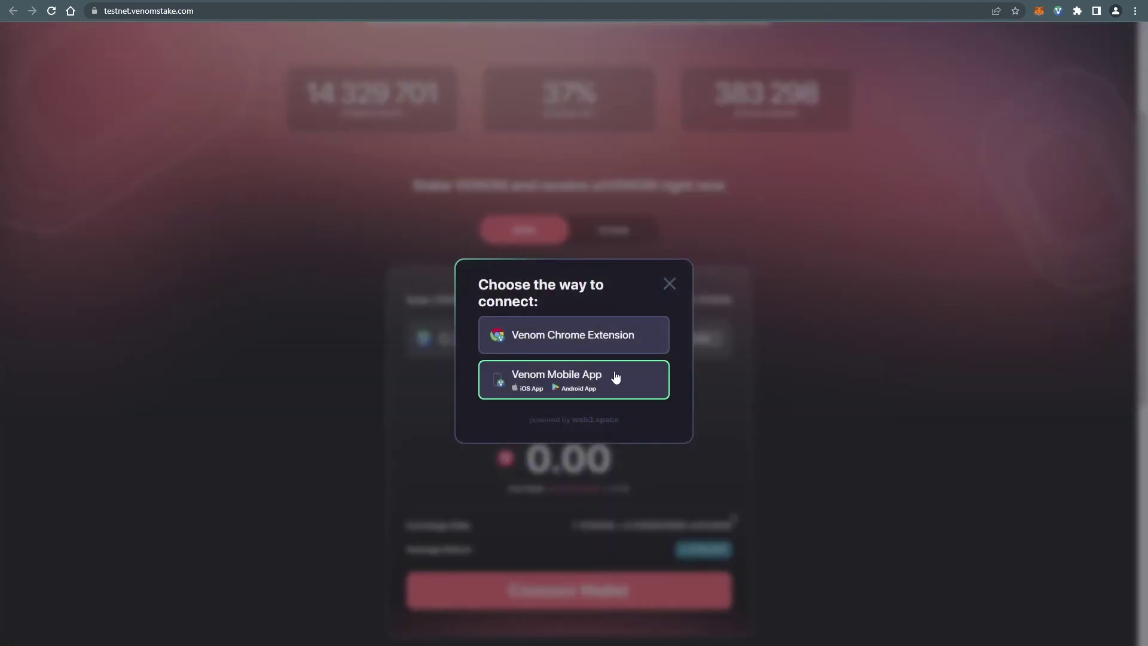
left_click(618, 341)
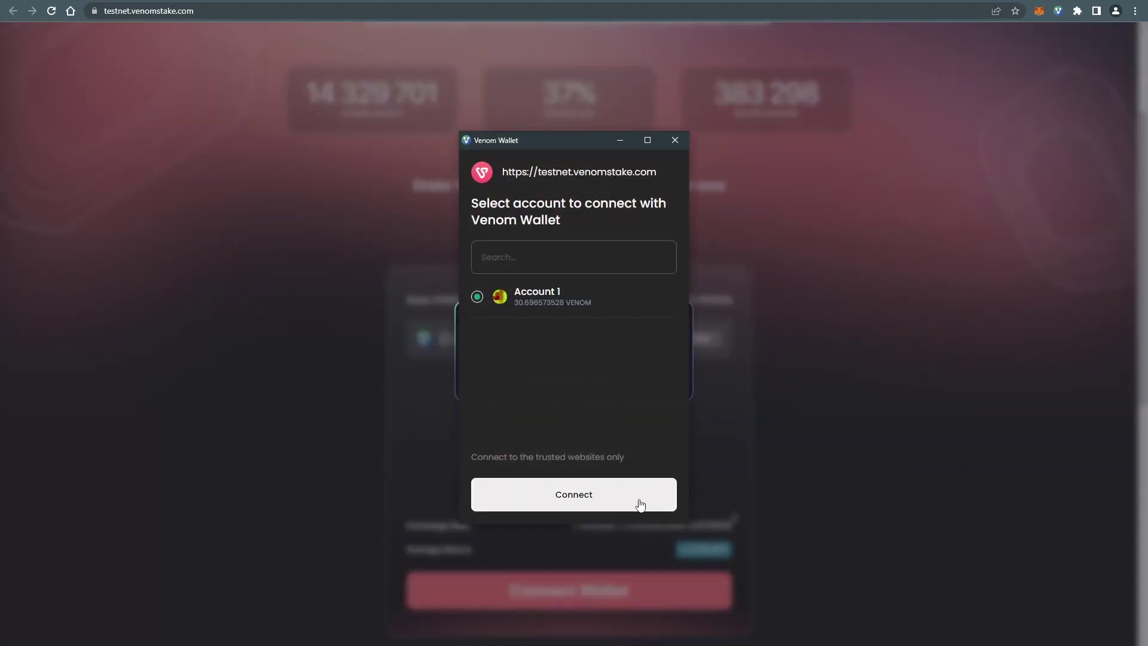
left_click(637, 505)
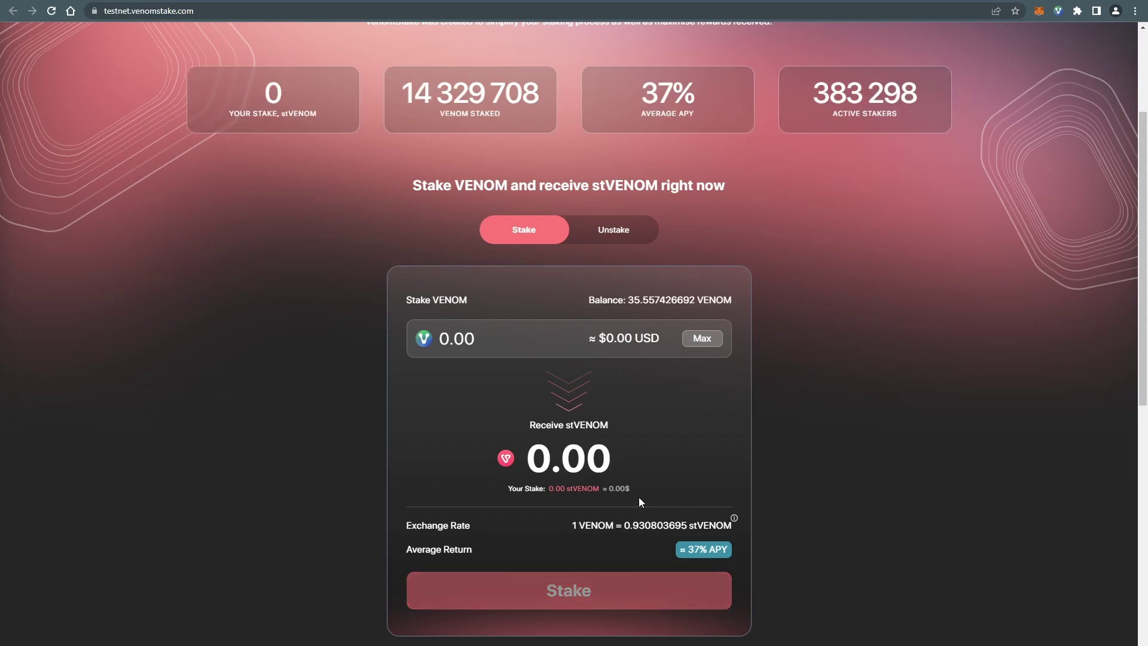
Step: Stake 10 VENOM on VenomStake and confirm the transaction in the Venom Wallet
left_click(595, 336)
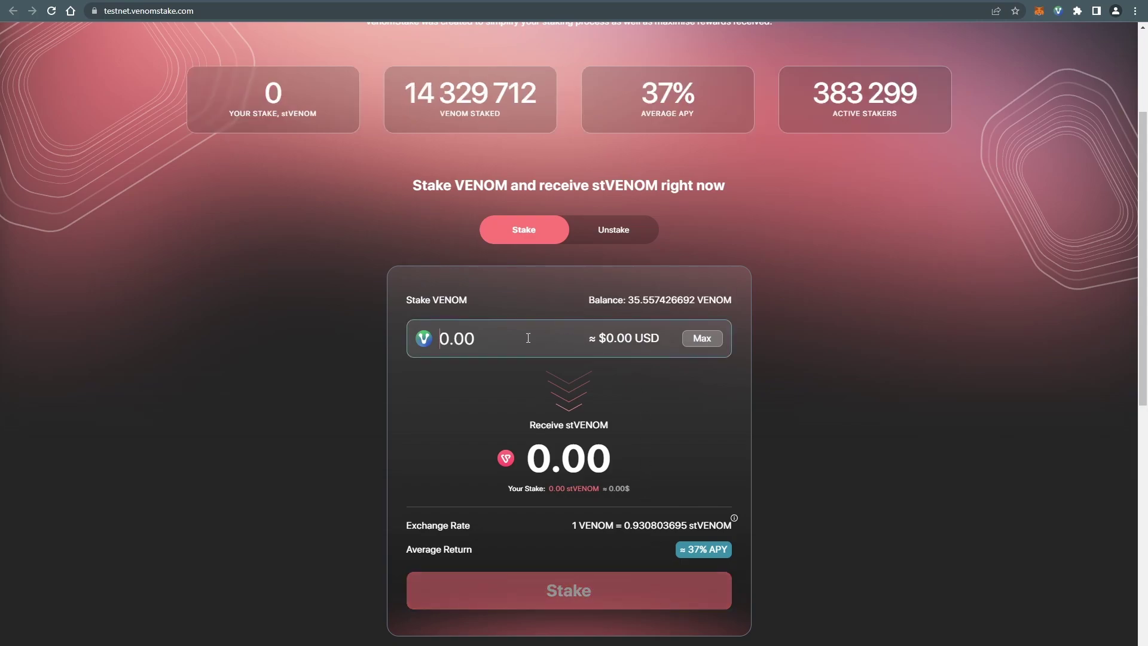
type("10")
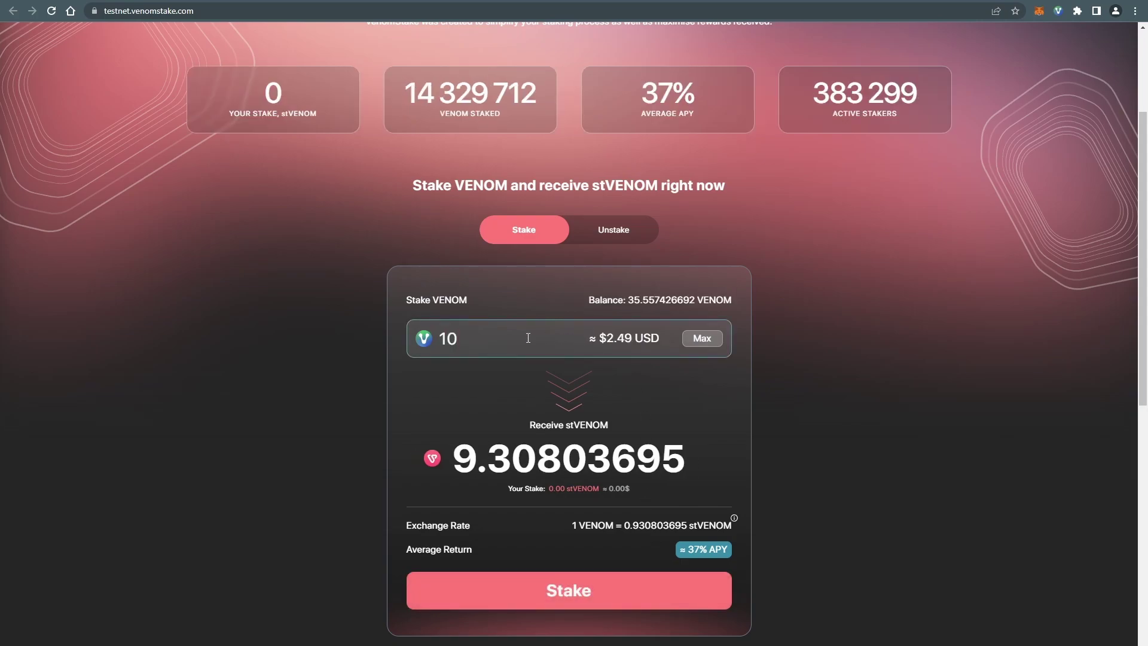
left_click(652, 600)
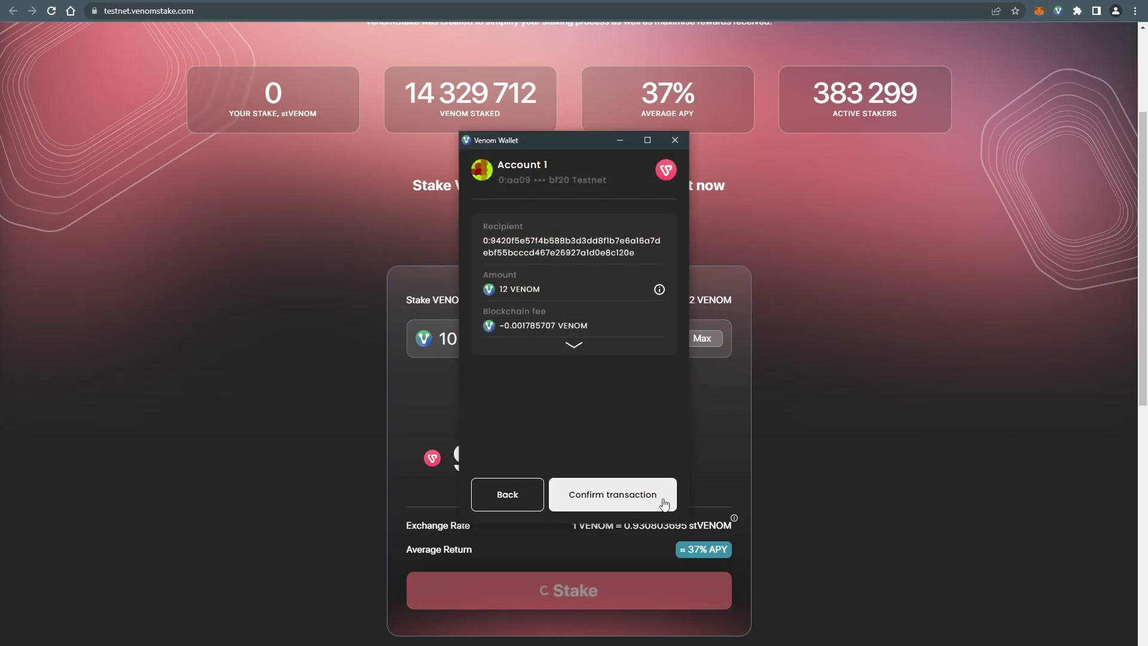
left_click(663, 498)
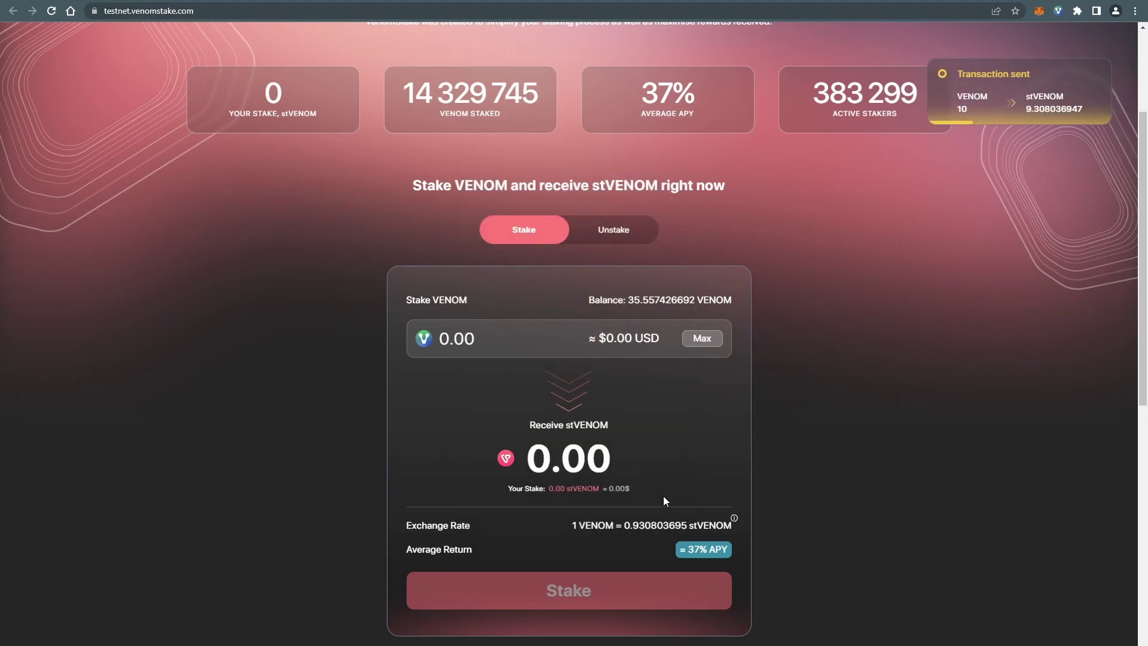
Step: Switch to the VenomStake tasks page, check the Stake VENOM task, and mint the Venom Stake NFT, confirming the wallet transaction
left_click(200, 4)
left_click(370, 430)
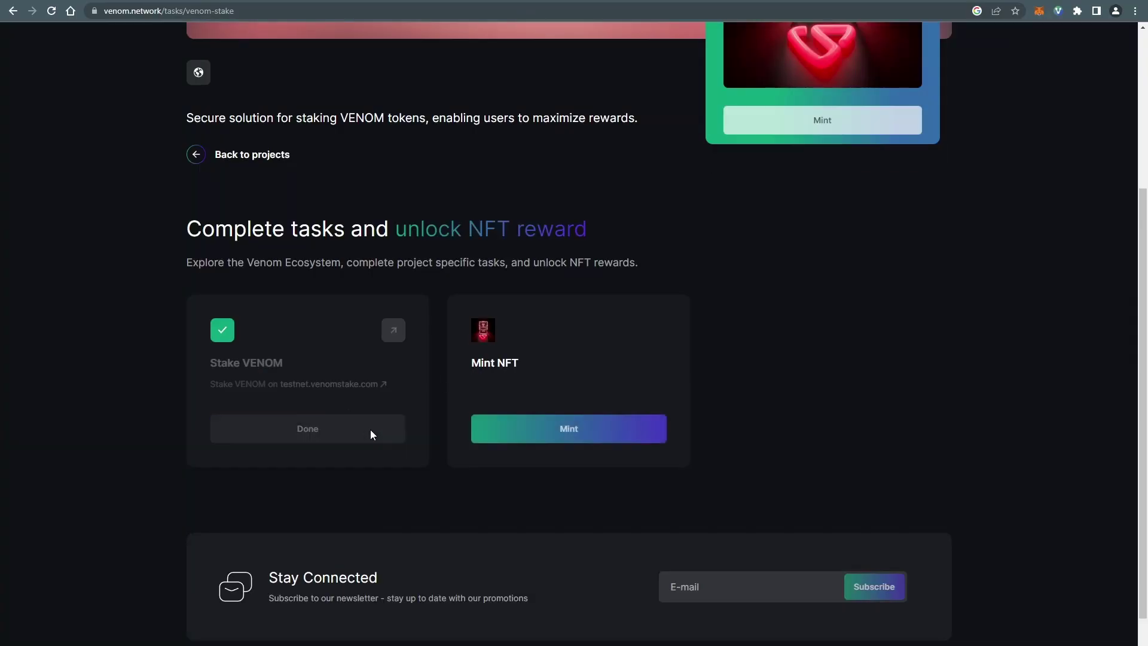
left_click(636, 429)
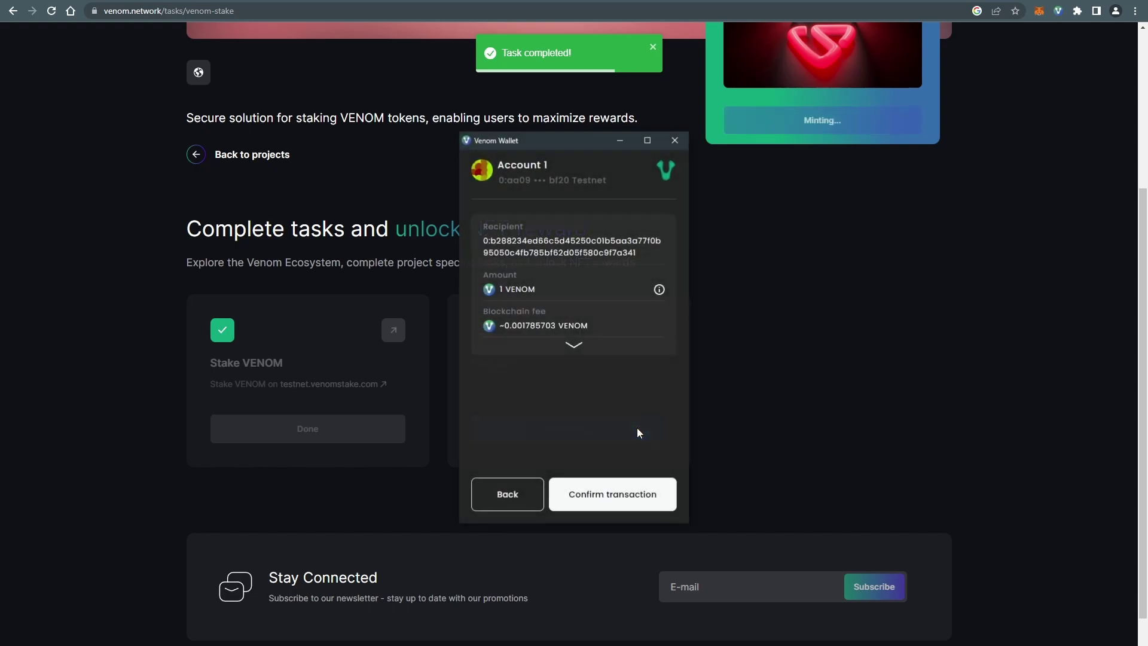
left_click(665, 497)
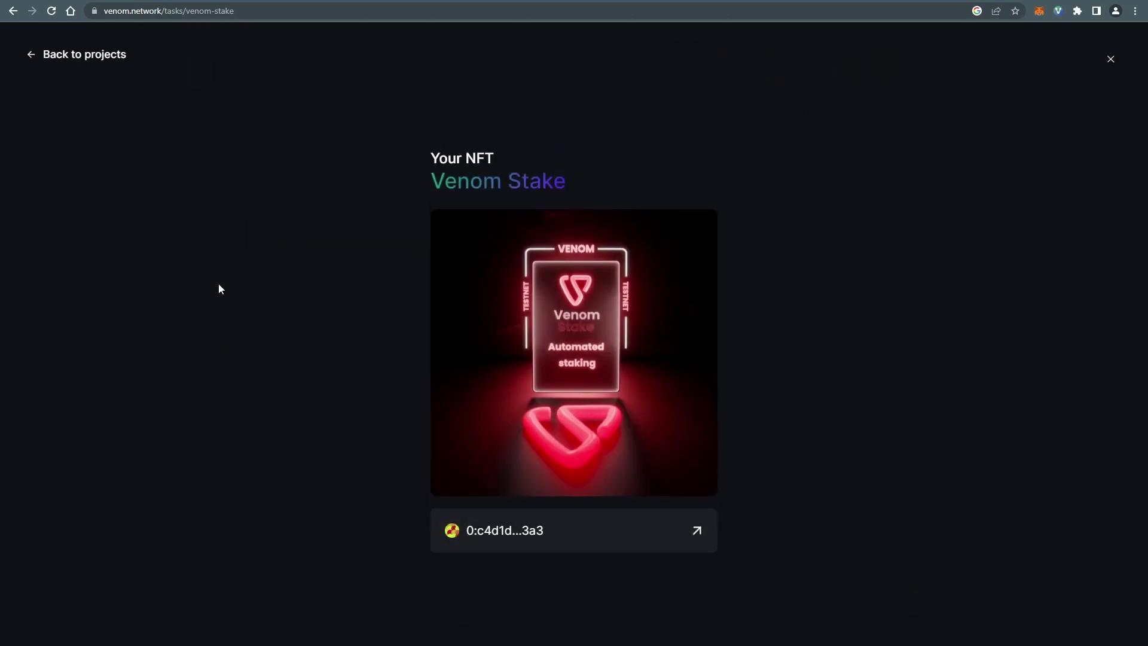
Step: Return to the projects list and open the oasis.gallery tasks
left_click(125, 59)
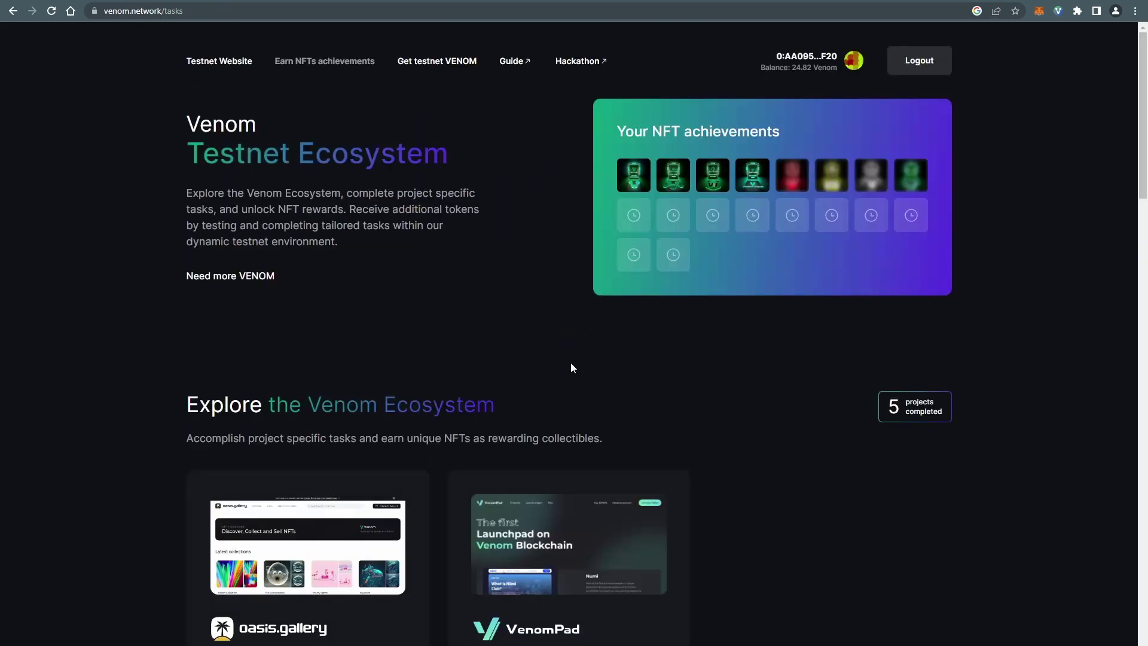
scroll(772, 428, "down", 5)
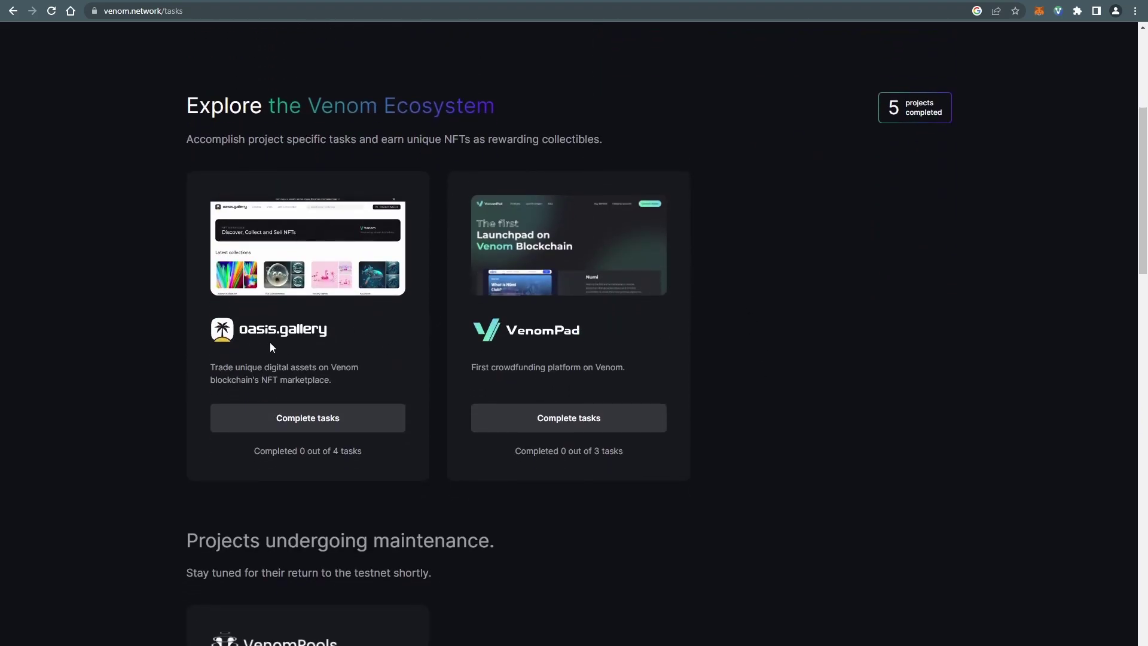
left_click(377, 425)
scroll(436, 347, "down", 4)
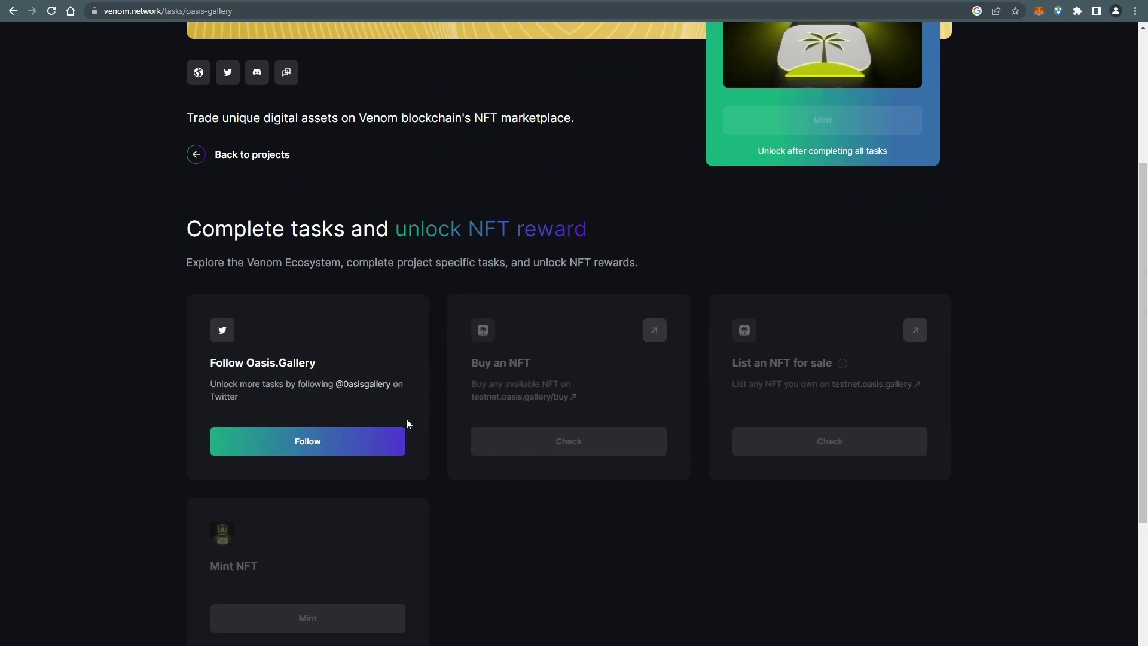
Step: Follow Oasis Gallery on Twitter and check the Follow Oasis.Gallery task on the Venom tasks page
left_click(379, 443)
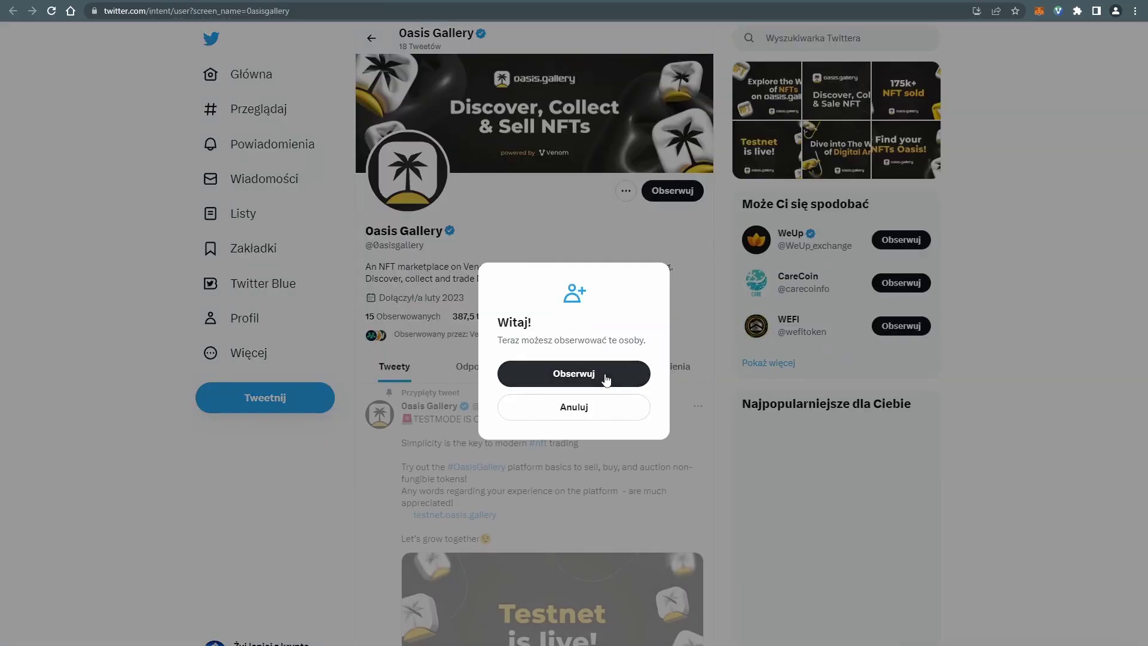
left_click(606, 378)
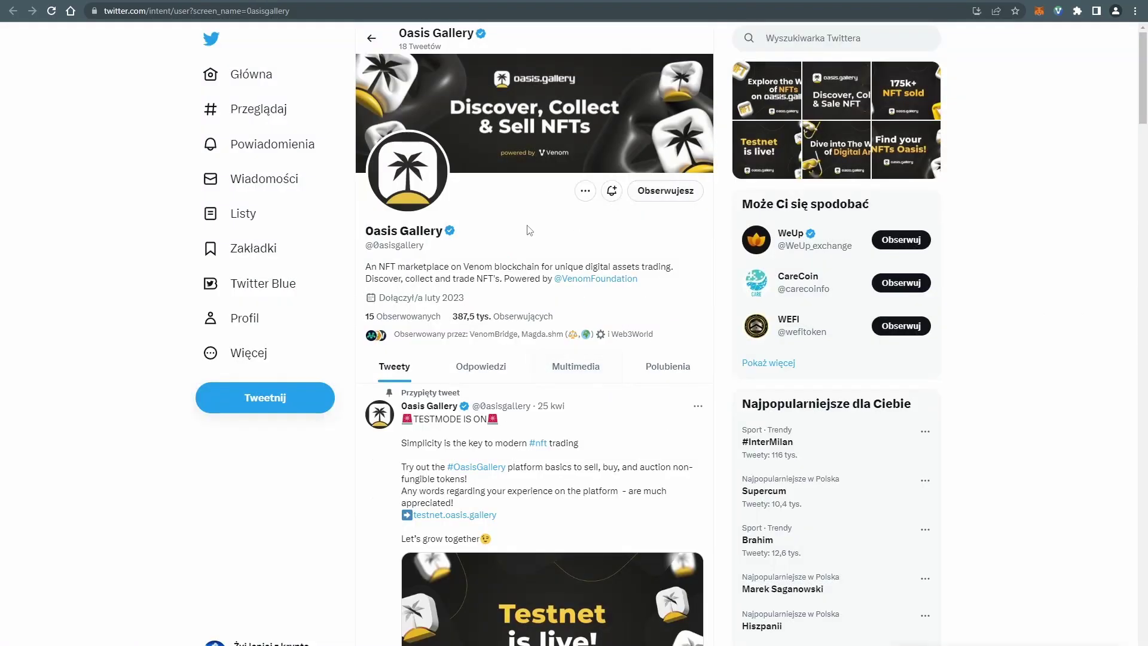
left_click(423, 1)
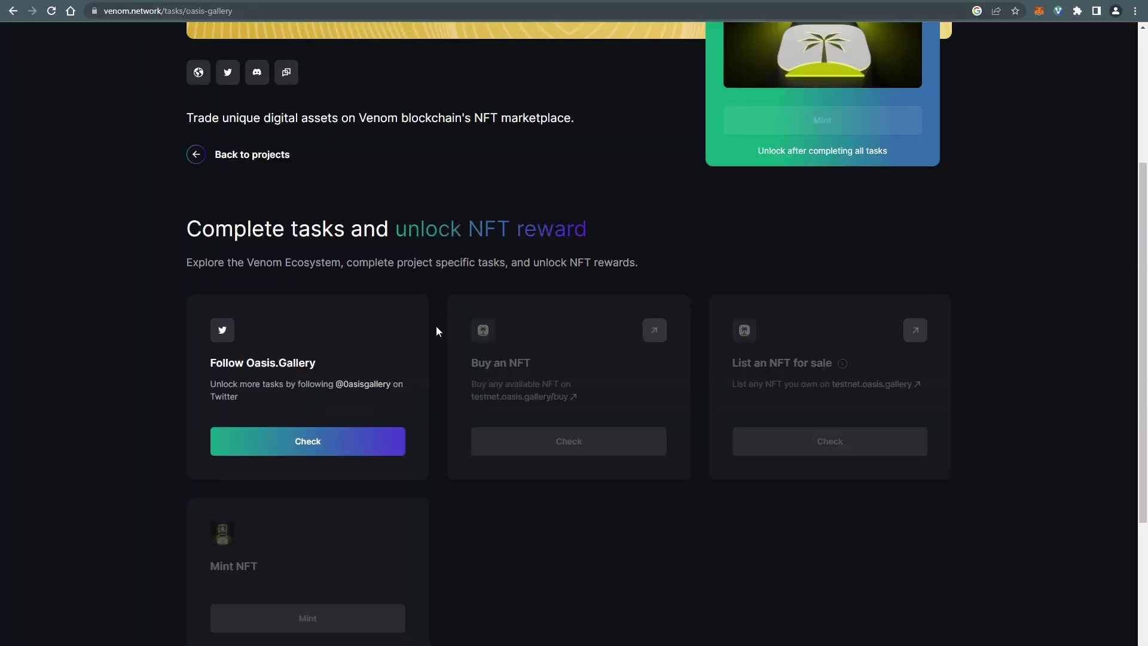
left_click(360, 447)
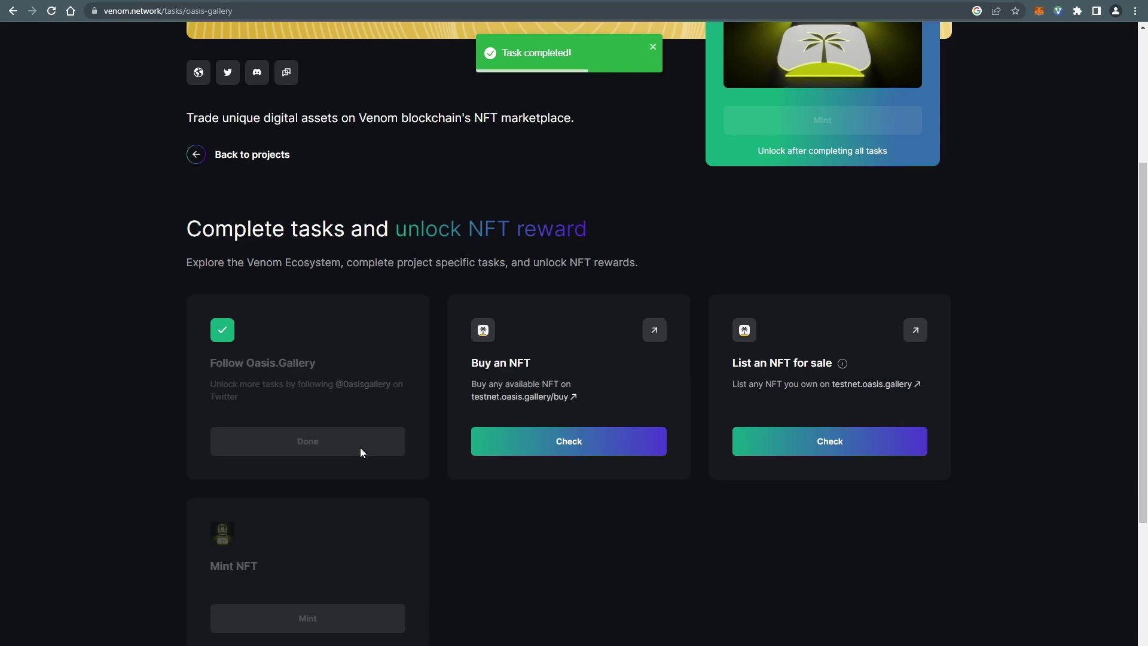
Step: Open the oasis.gallery buy page from the Buy an NFT task and connect Account 1 of the Venom Wallet
left_click(533, 398)
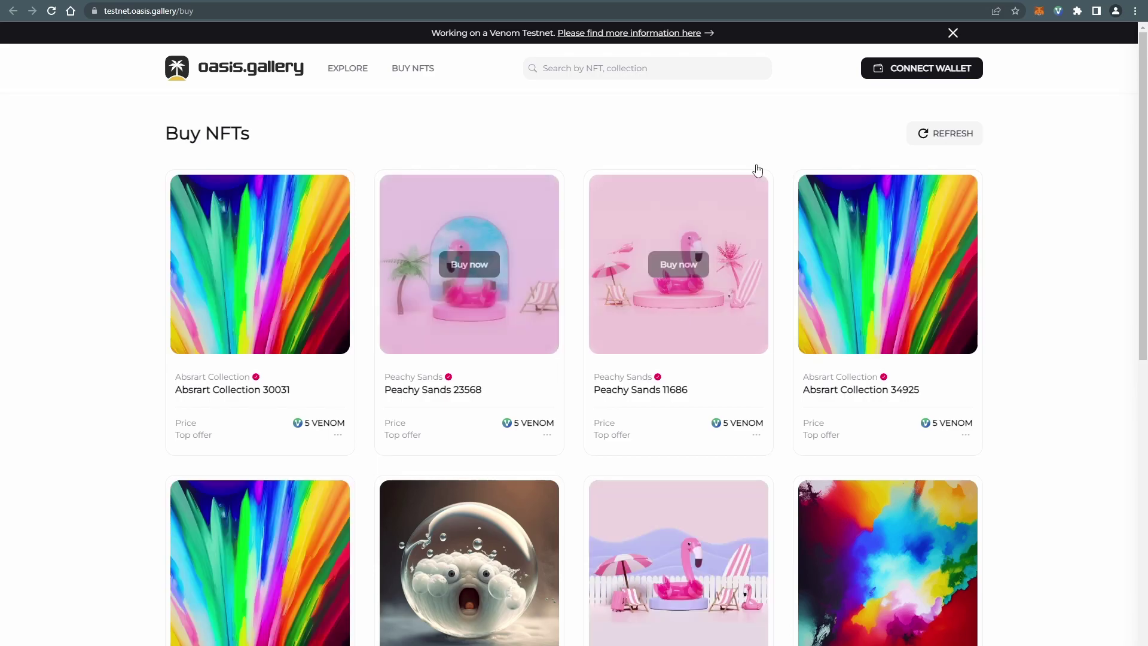
left_click(925, 80)
left_click(637, 338)
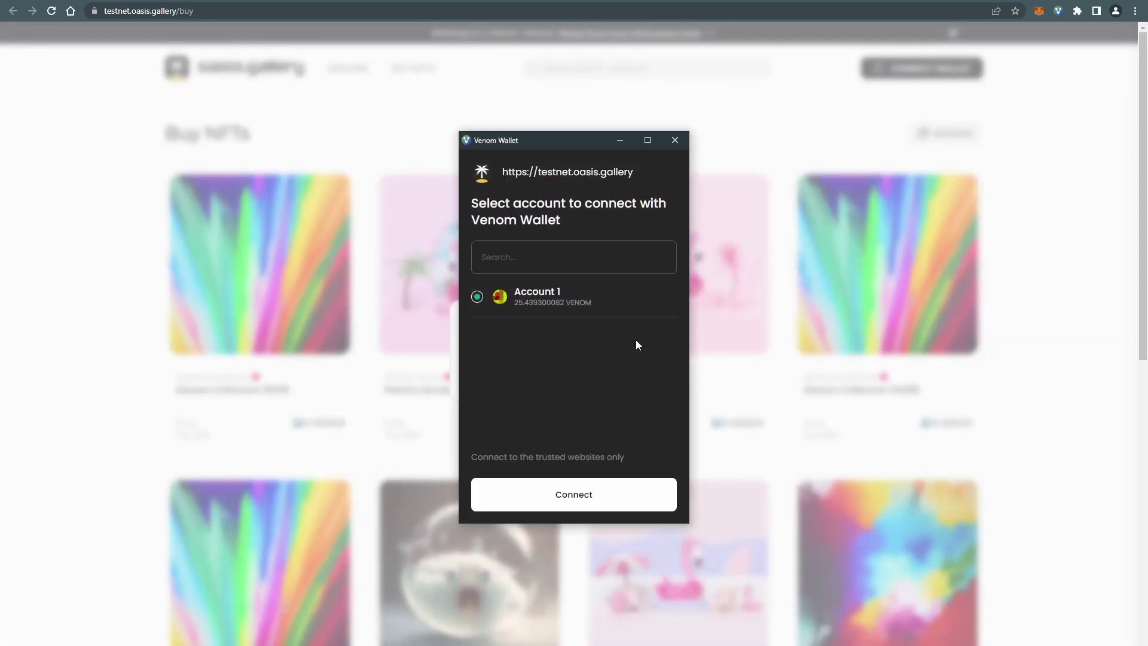
left_click(643, 495)
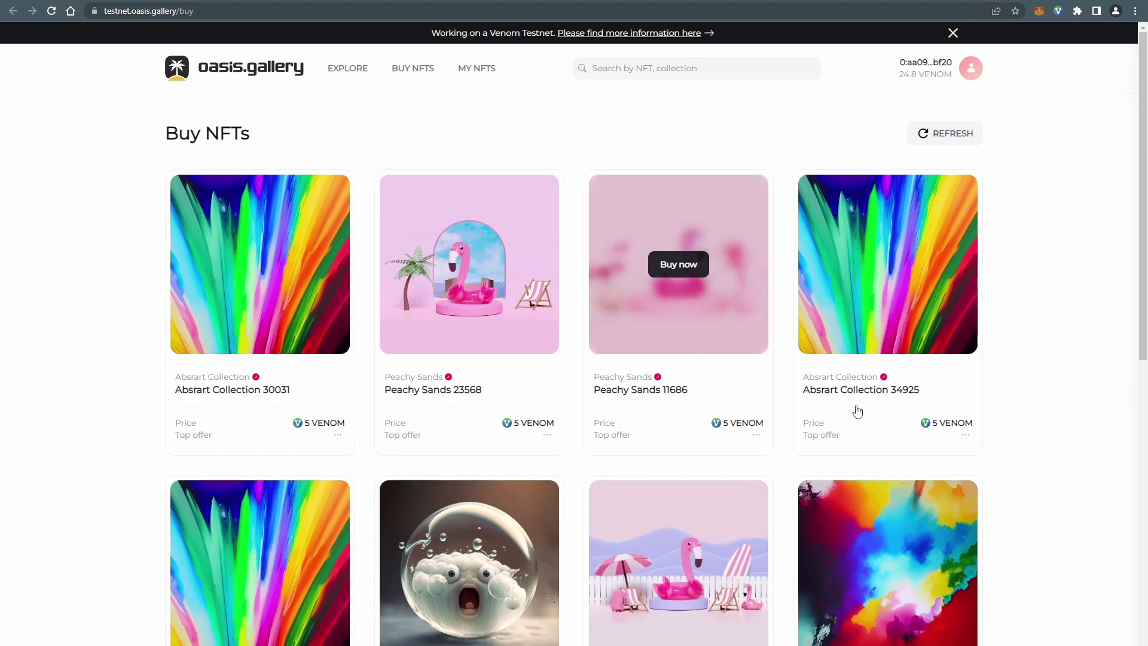
Step: Buy the Aquatech 23279 NFT for 5 VENOM, confirm the wallet transaction, and return to the oasis.gallery tasks page
scroll(828, 402, "down", 9)
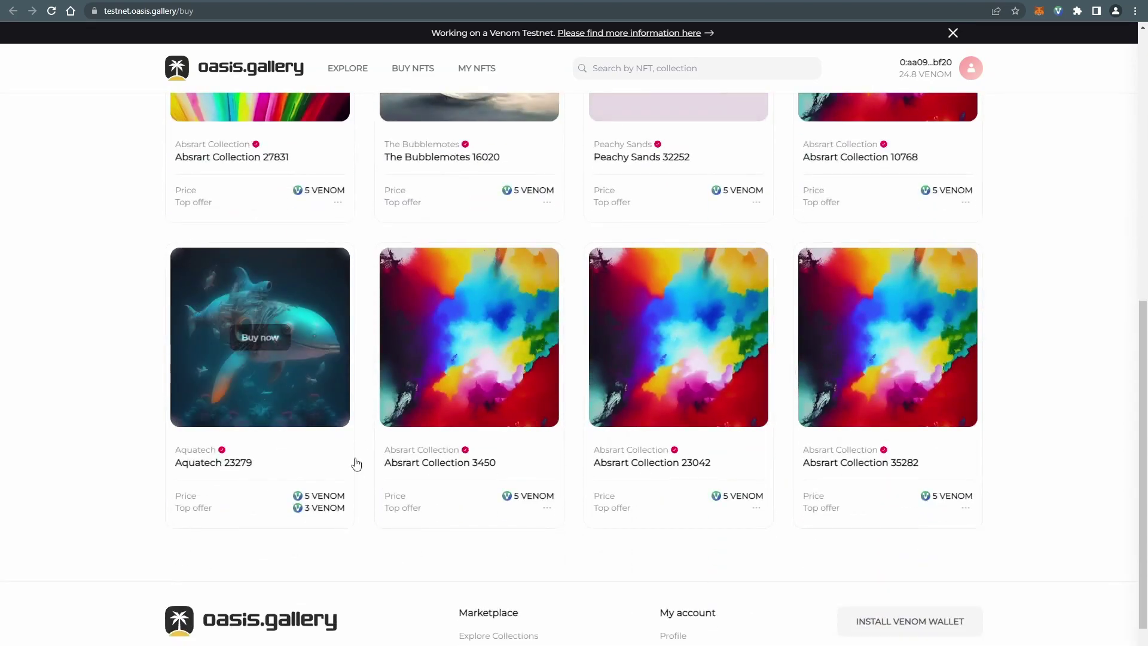
left_click(265, 340)
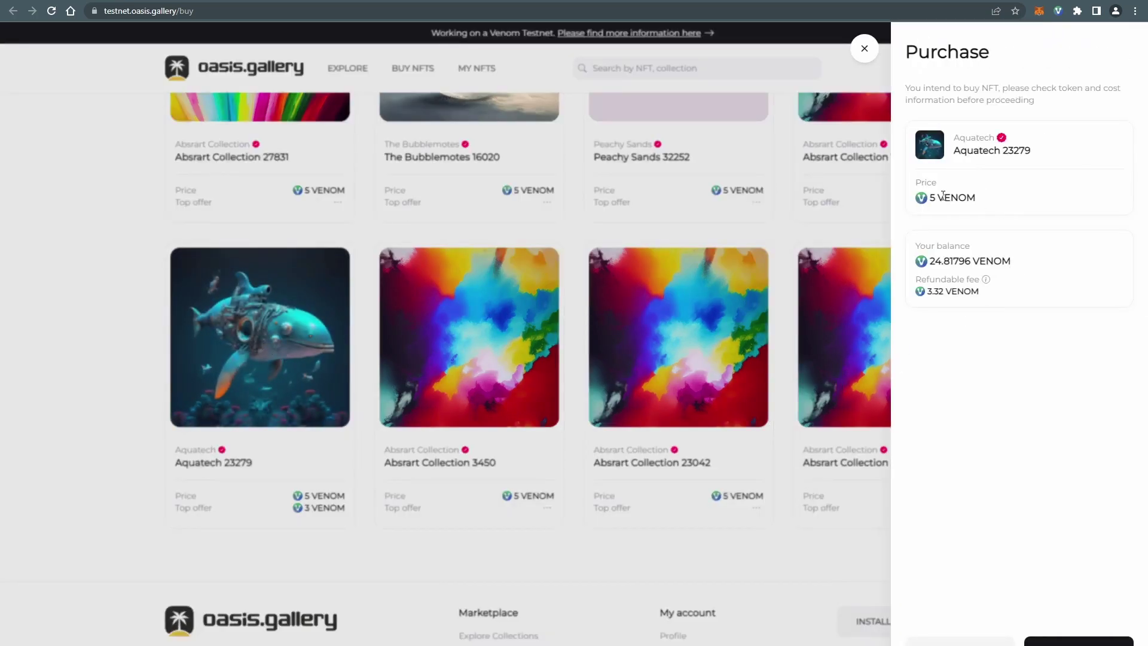
left_click(1079, 641)
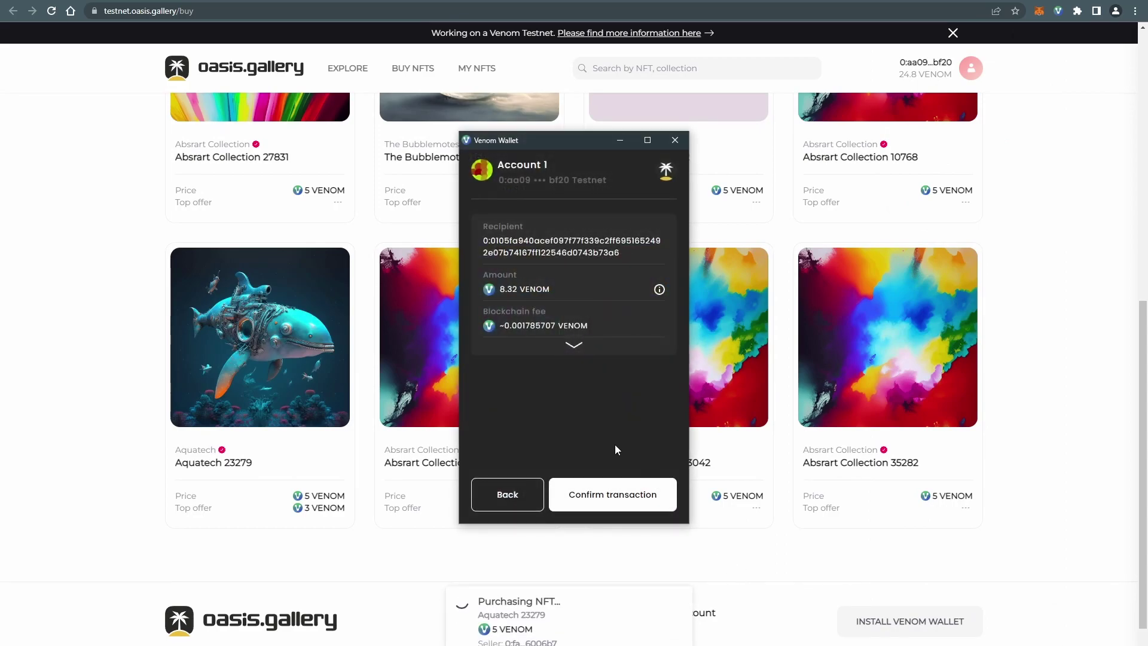
left_click(633, 499)
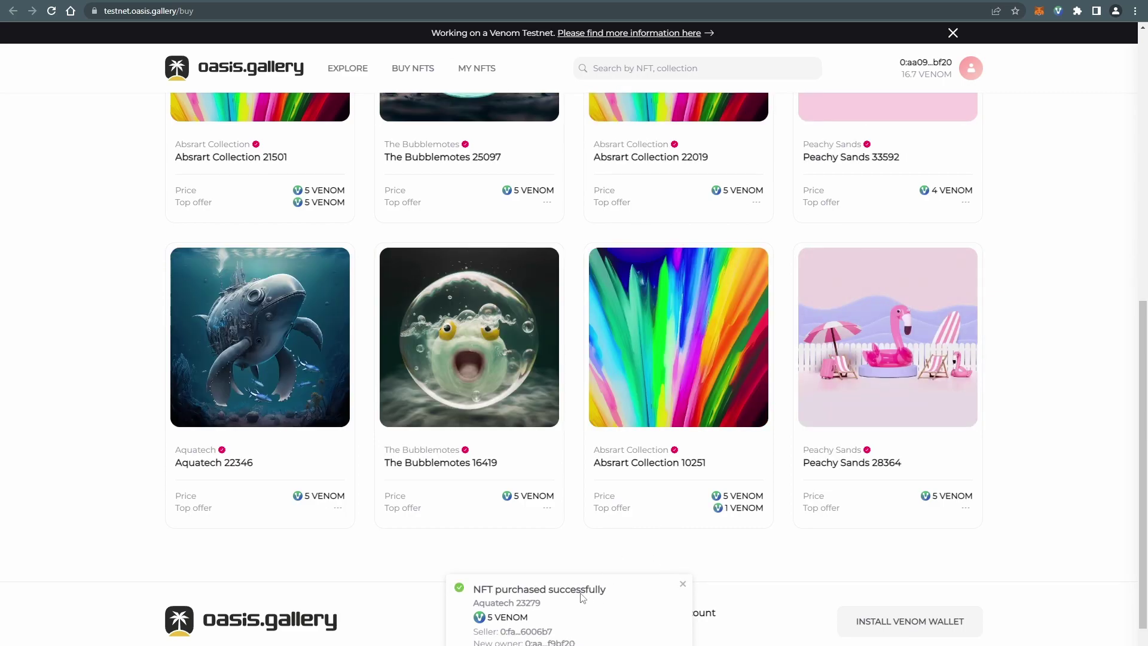
key("ctrl+Tab")
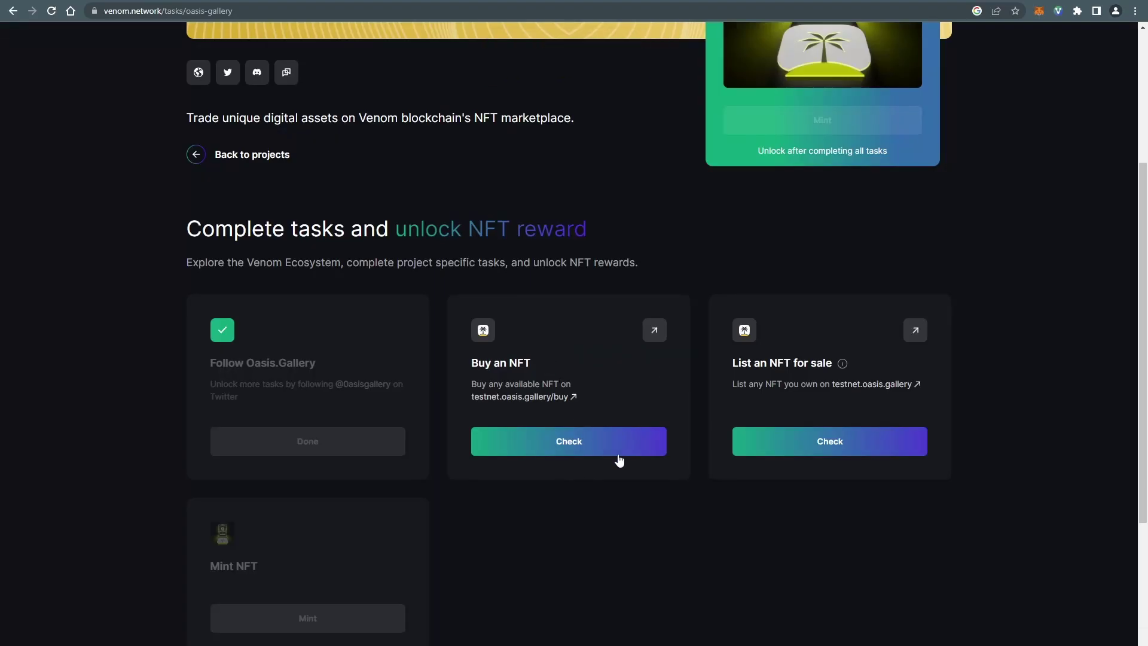
Step: Check the Buy an NFT task, then open the owned Aquatech 23279 NFT on oasis.gallery
left_click(611, 454)
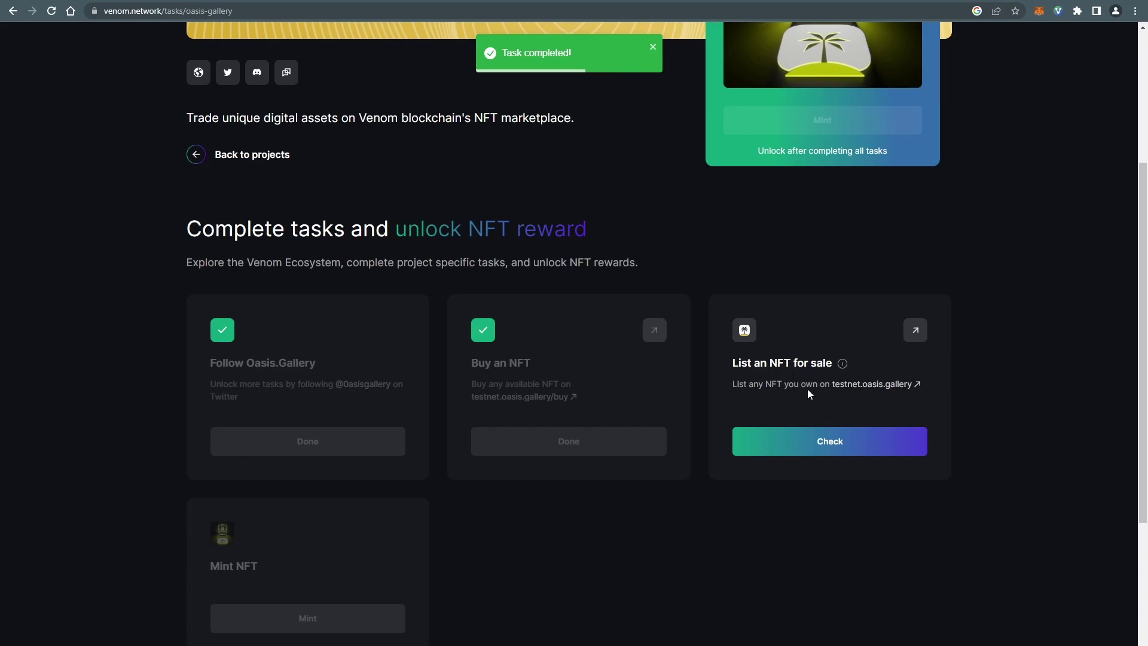
key("ctrl+Tab")
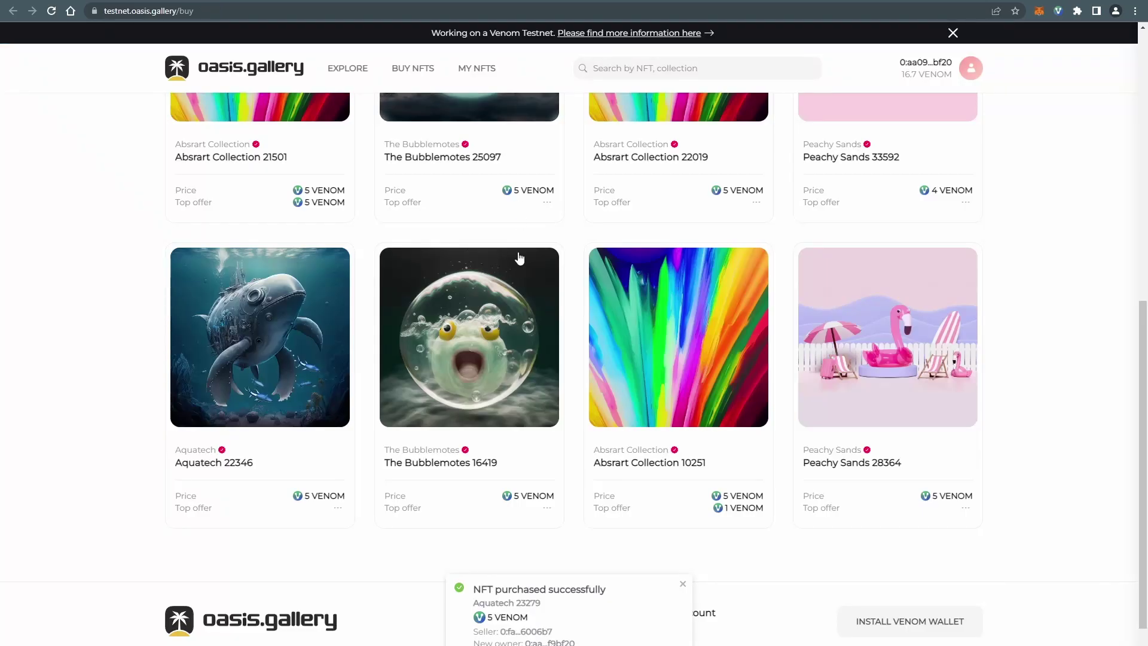
left_click(489, 73)
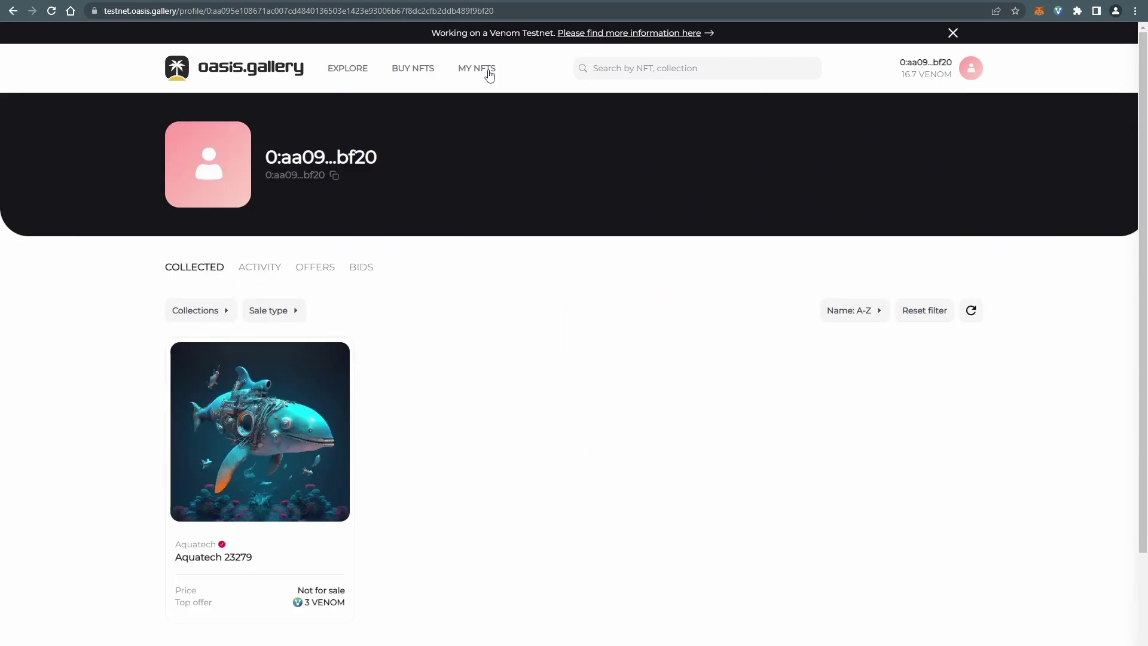
left_click(271, 455)
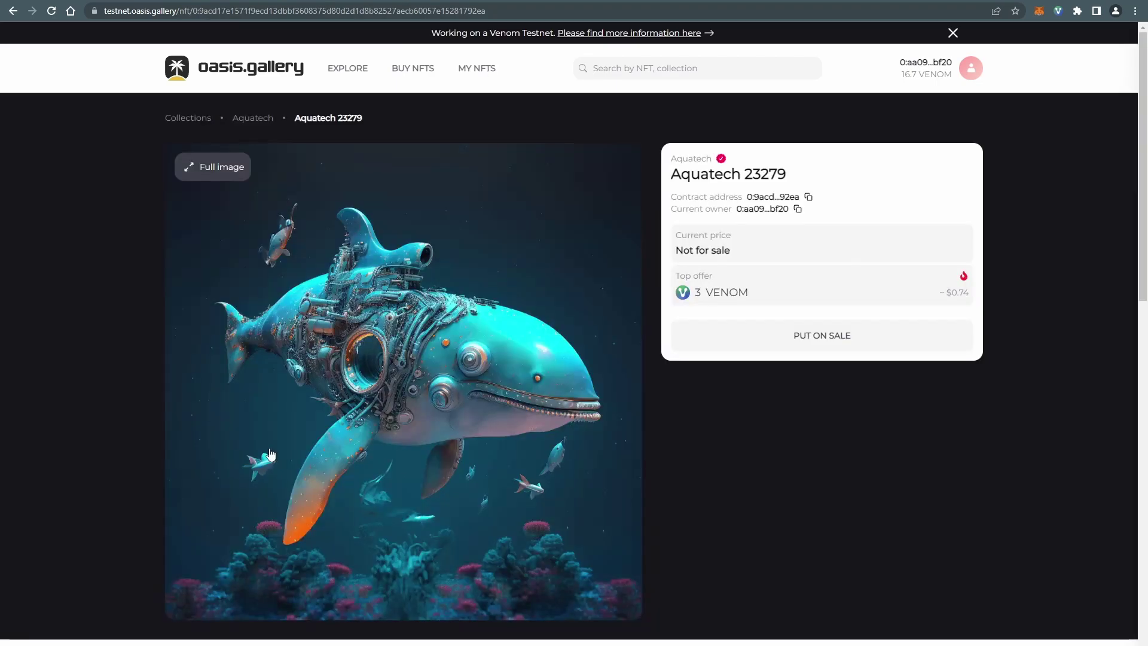
Step: Put the Aquatech 23279 NFT on sale for 5 VENOM and confirm the wallet transaction
left_click(873, 338)
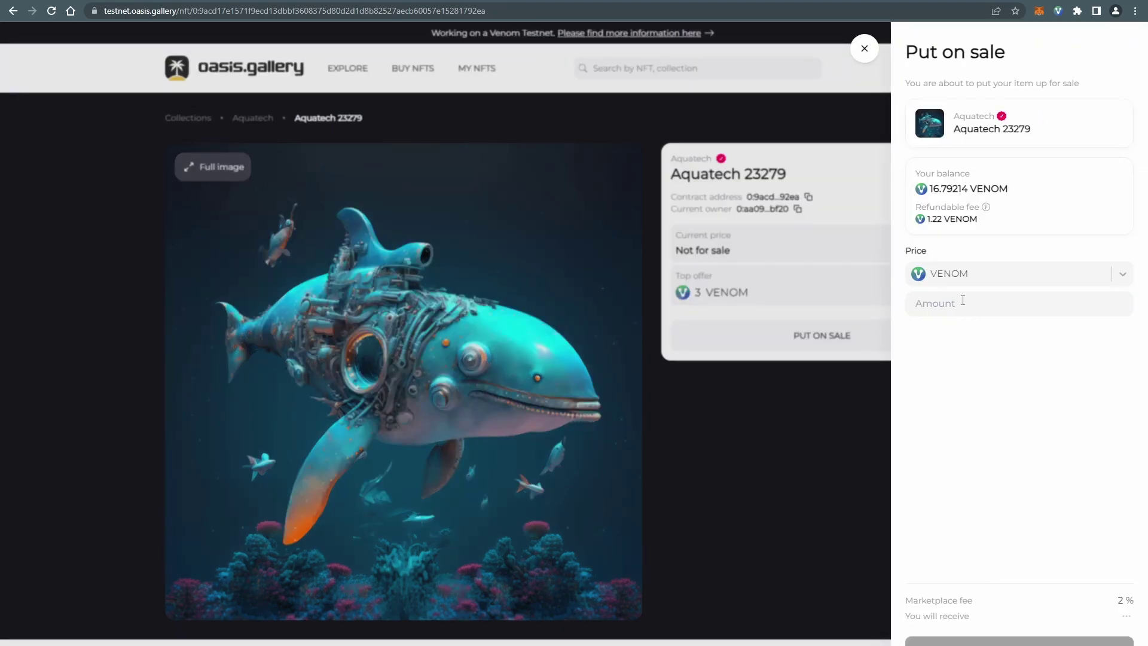
type("5")
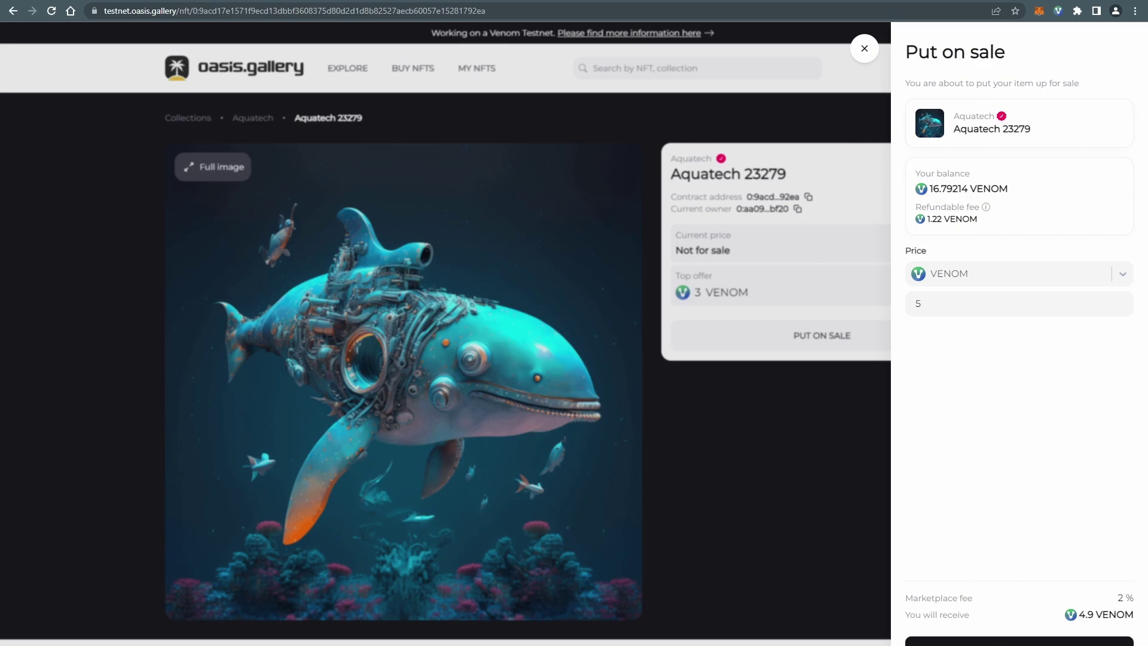
left_click(1018, 641)
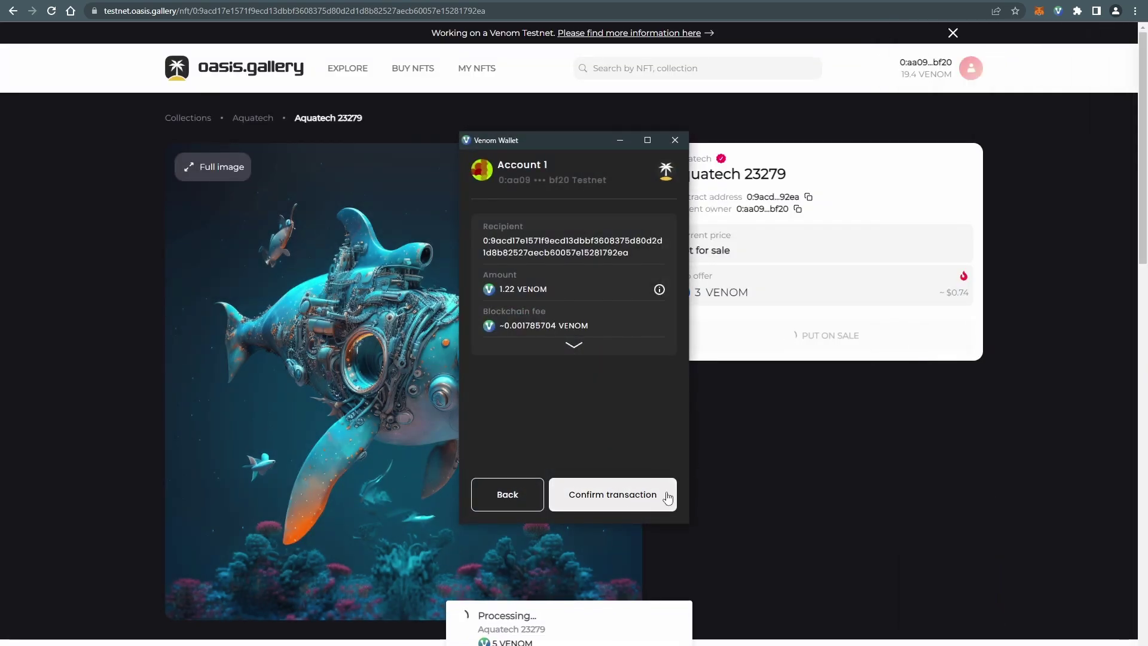
left_click(612, 494)
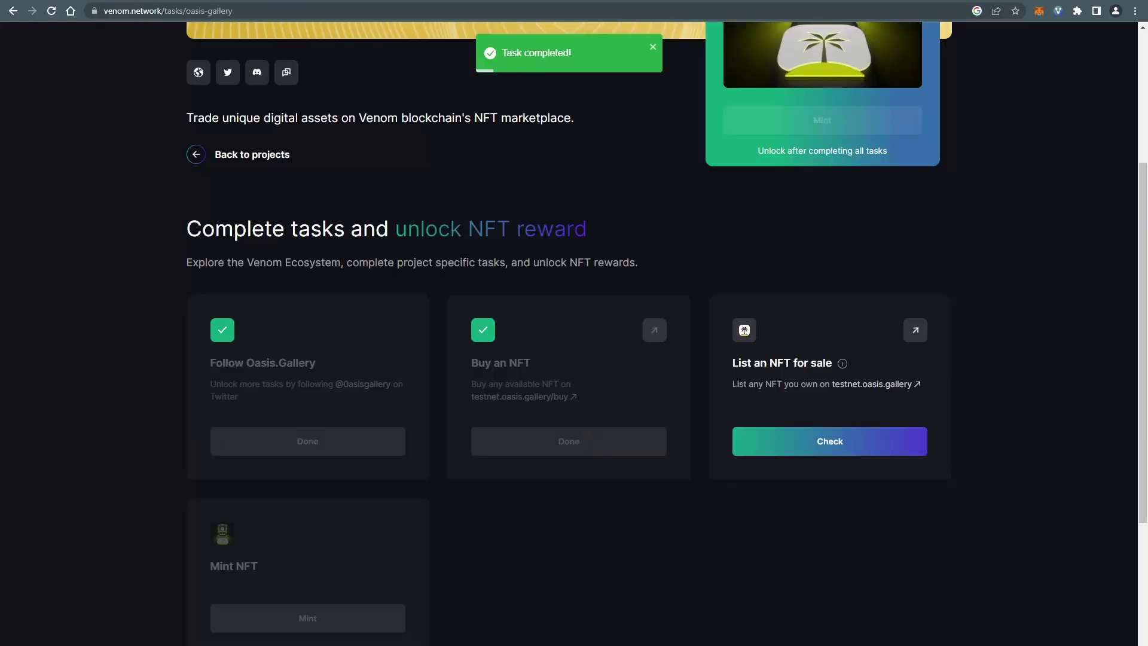
Step: Check the List an NFT for sale task on the Venom tasks page and mint the Oasis.Gallery reward NFT, confirming the wallet transaction
left_click(845, 460)
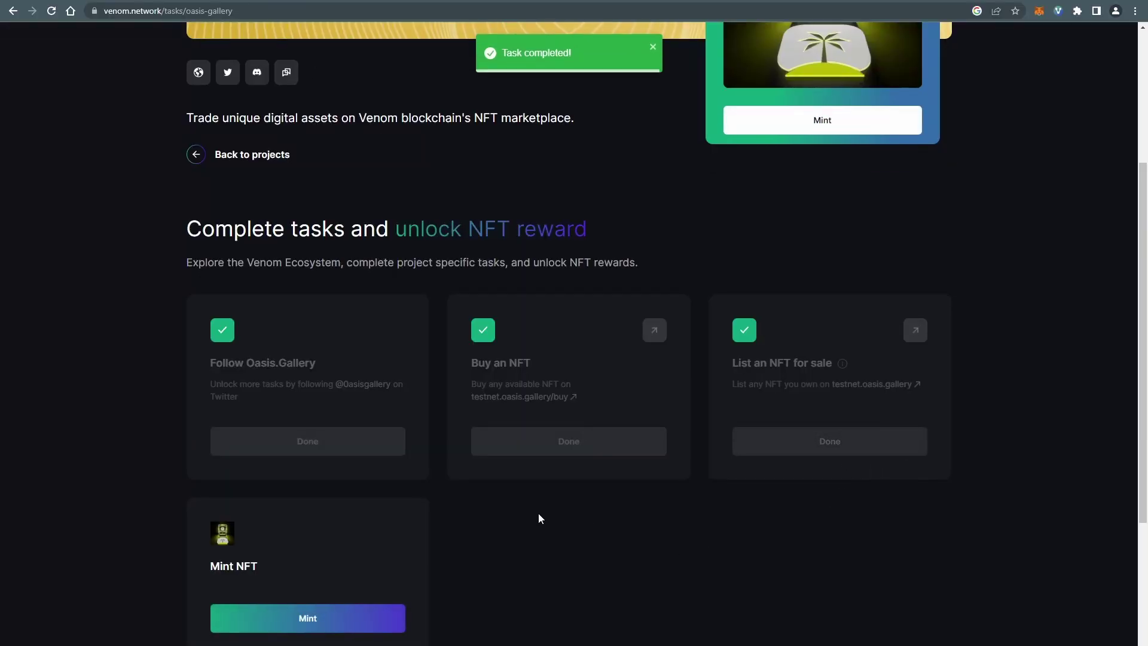
scroll(538, 513, "down", 4)
left_click(344, 378)
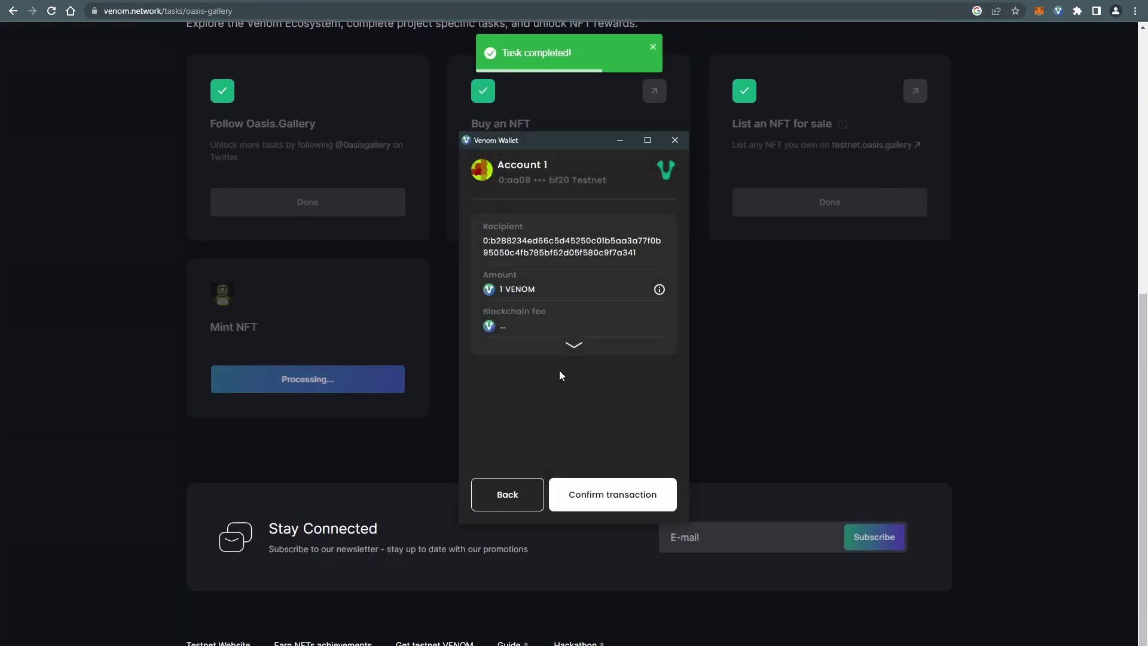
left_click(632, 495)
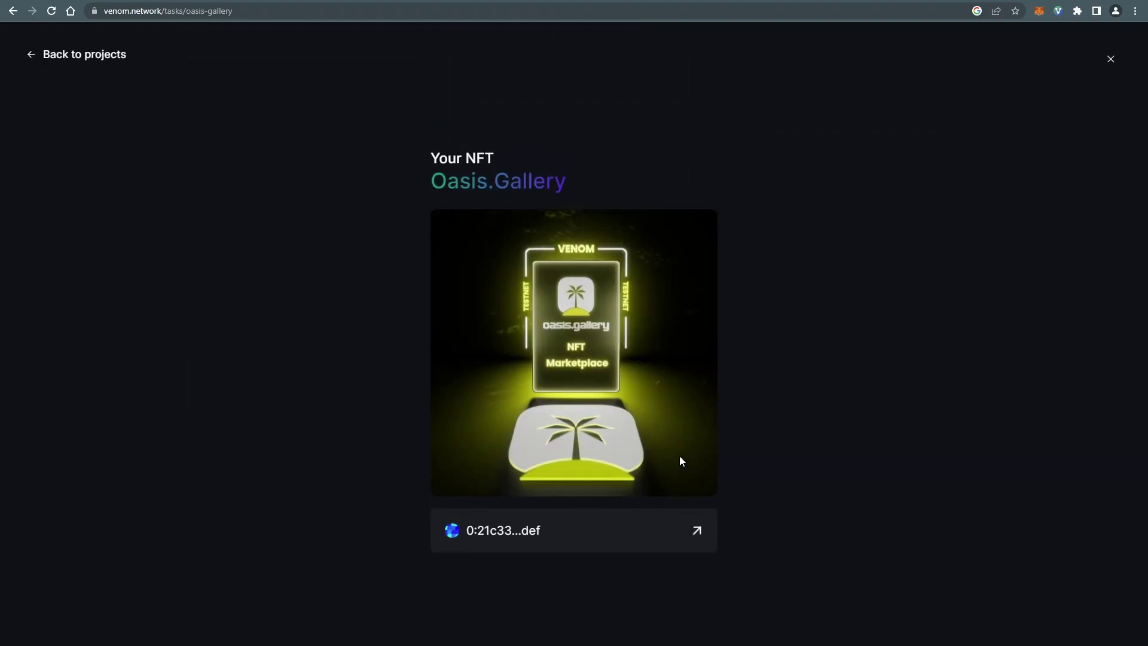
Step: Return to the projects list and open the VenomPad tasks
left_click(77, 64)
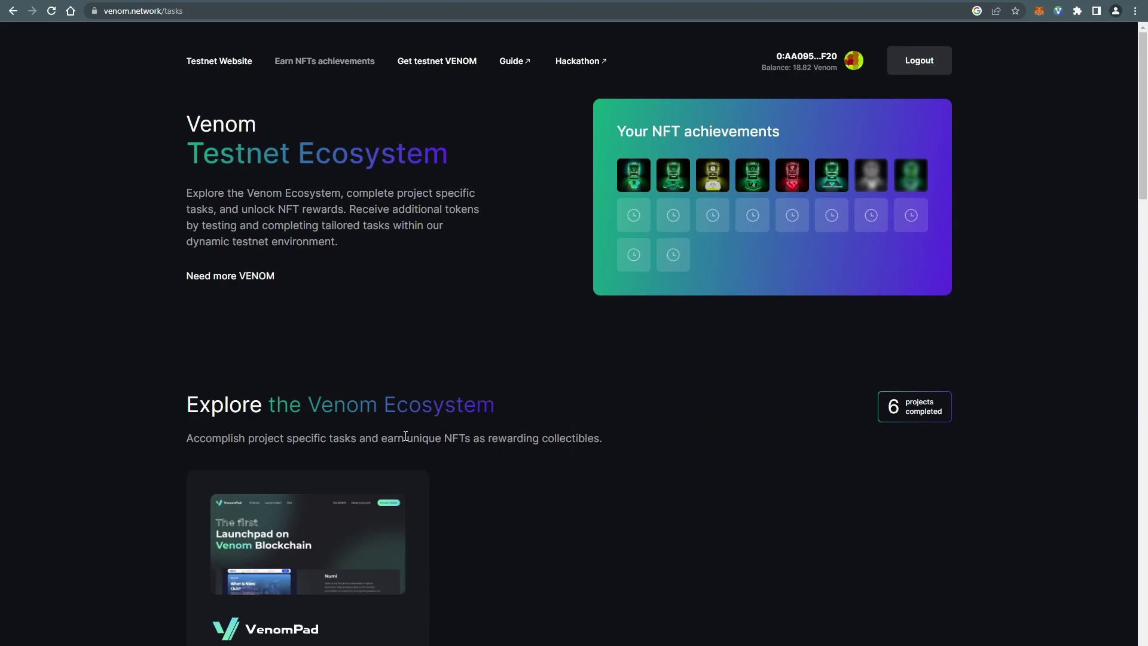
scroll(496, 390, "down", 3)
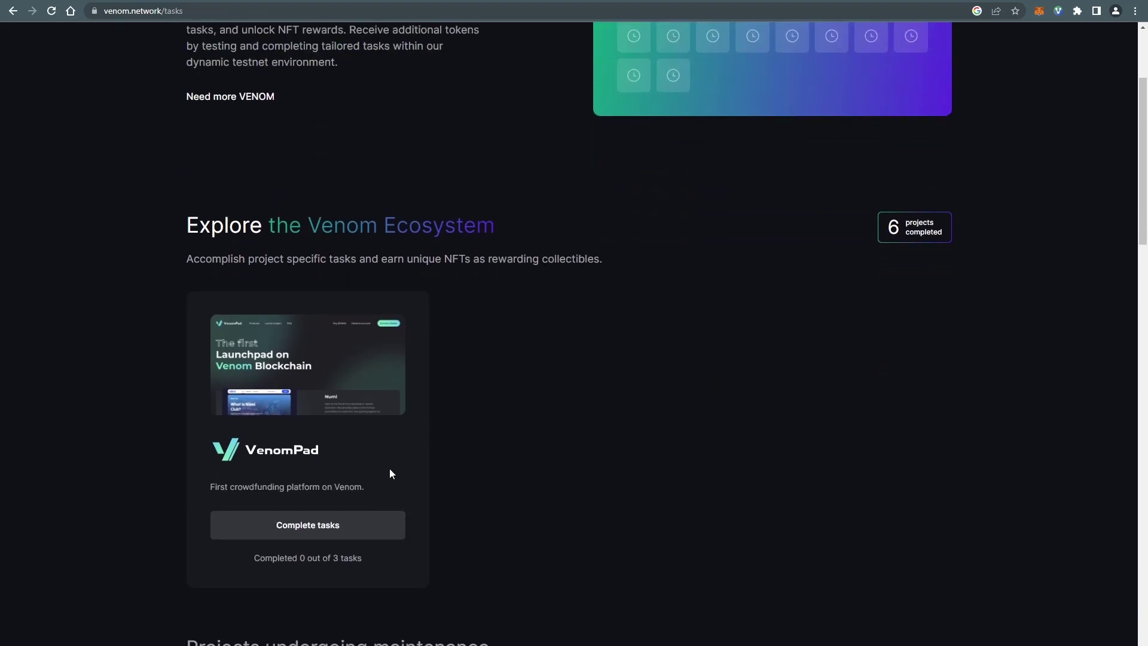
left_click(371, 530)
scroll(426, 437, "down", 3)
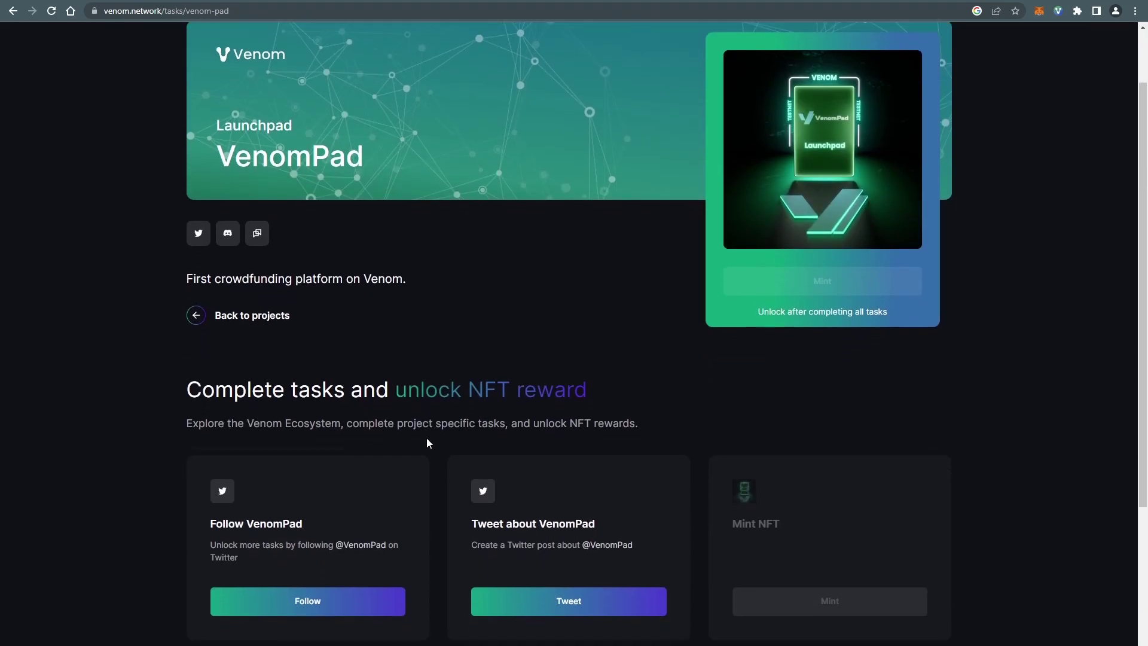
Step: Follow VenomPad on Twitter and check the Follow VenomPad task on the Venom tasks page
left_click(371, 492)
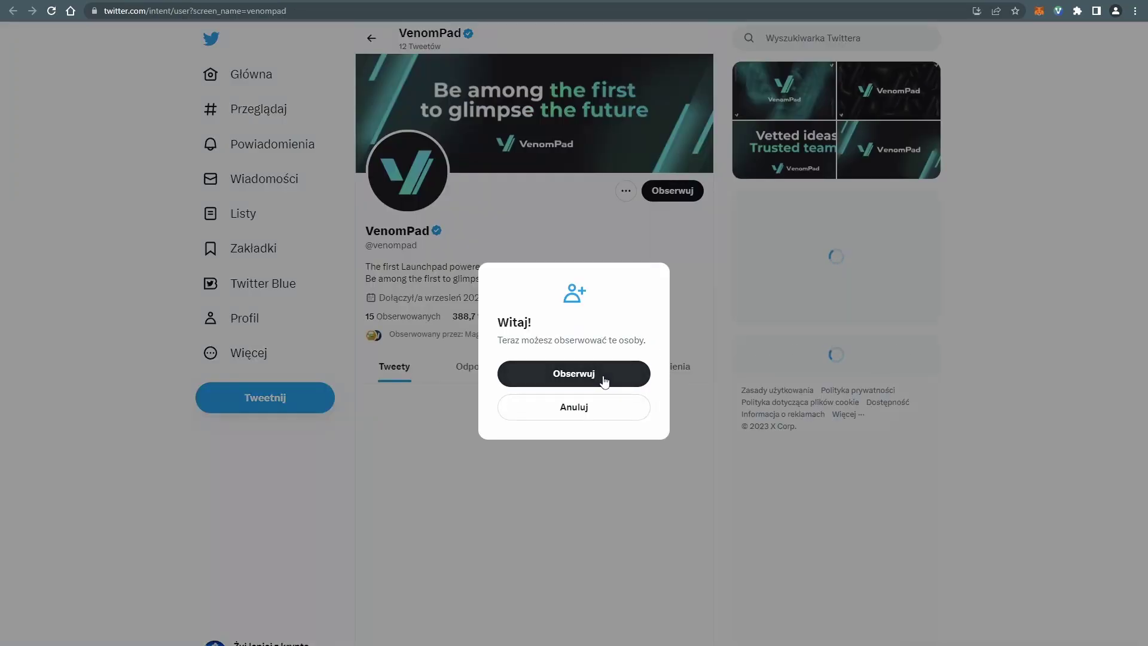
left_click(604, 377)
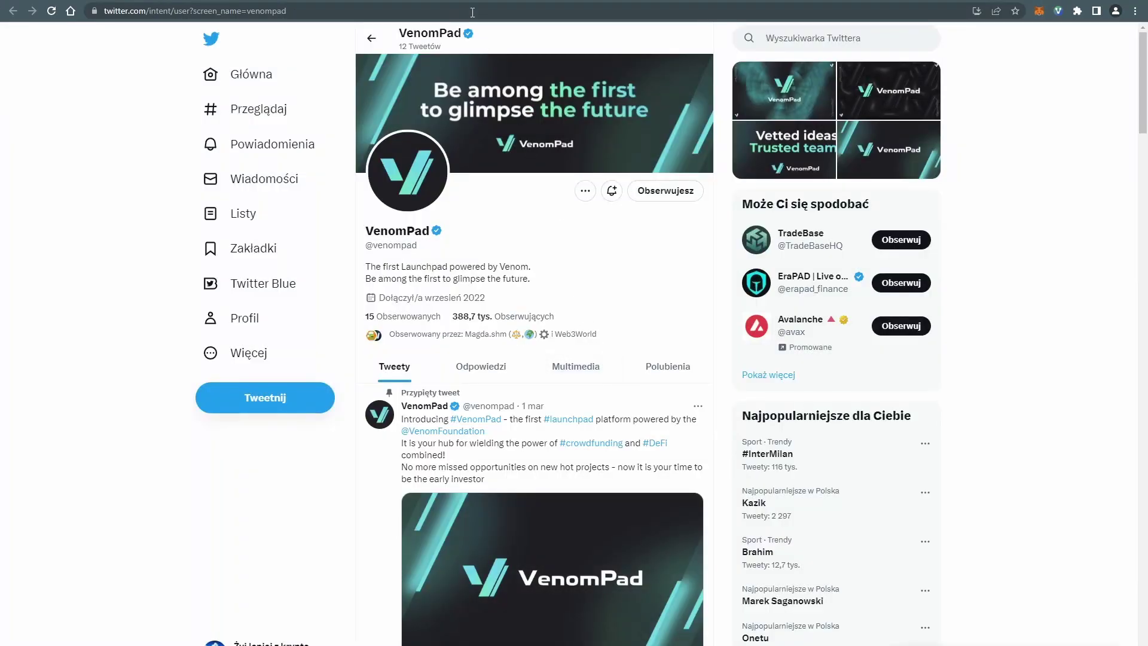
key("ctrl+w")
left_click(383, 501)
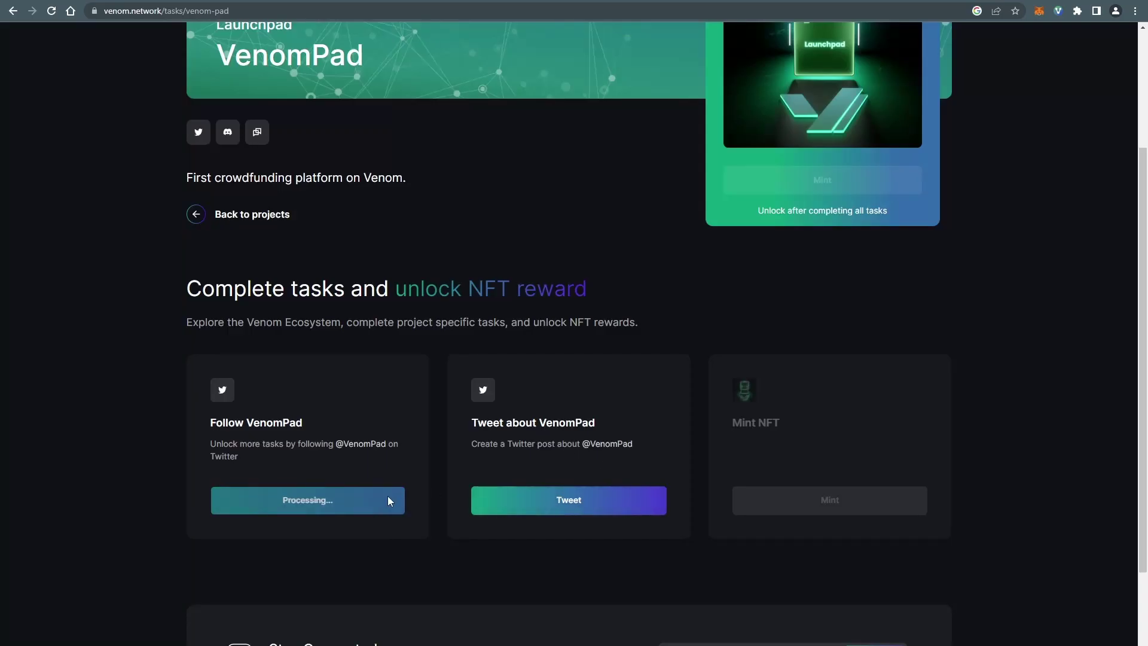
Step: Post the prefilled tweet about VenomPad on Twitter and check the Tweet about VenomPad task
left_click(641, 508)
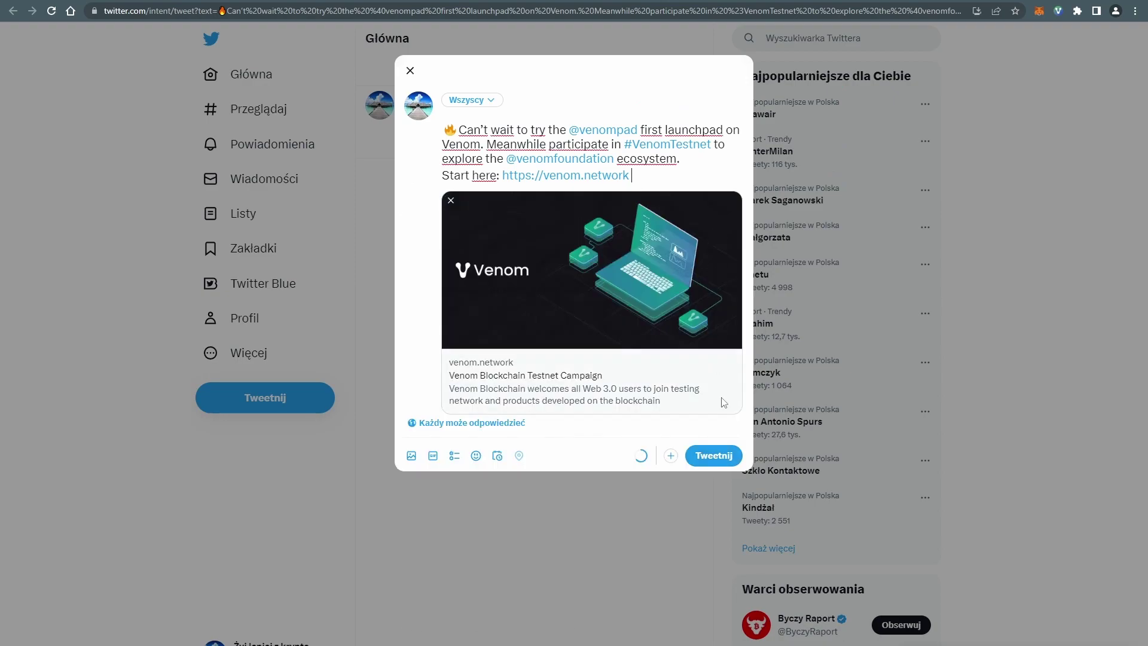
left_click(713, 458)
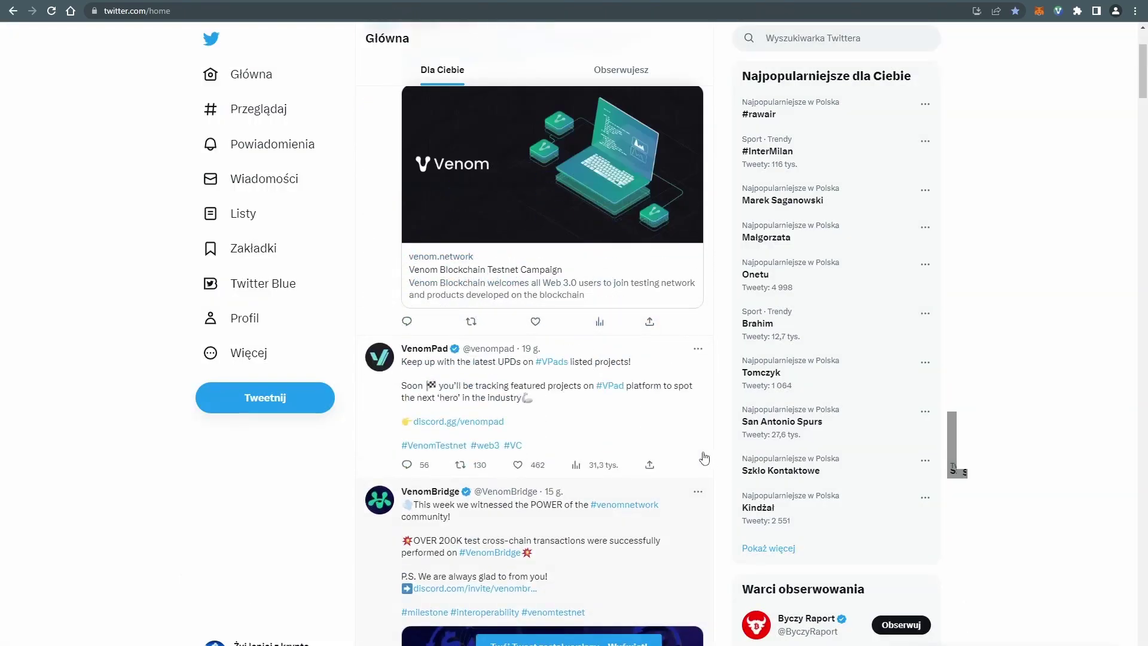
key("ctrl+w")
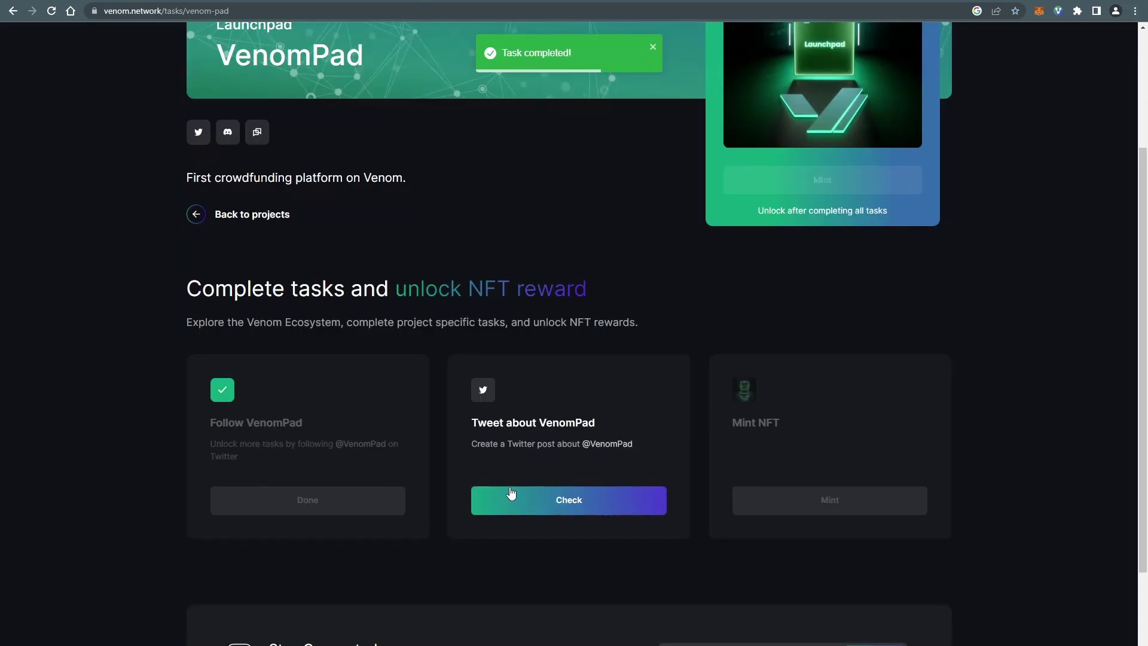
left_click(605, 501)
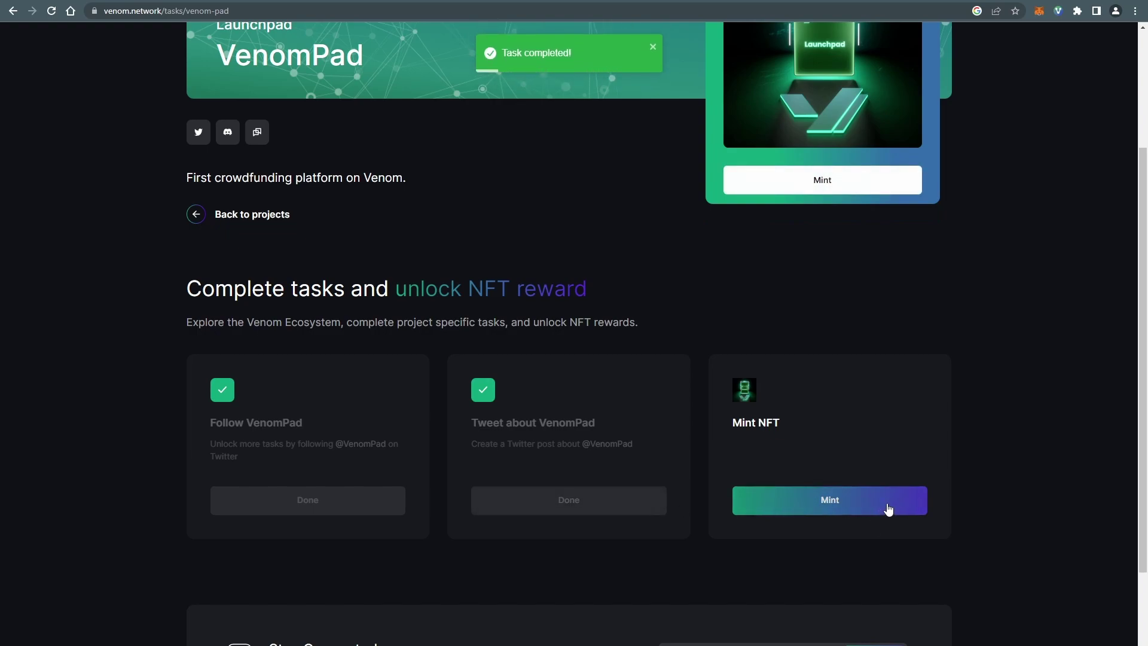
Step: Mint the VenomPad reward NFT, confirm the wallet transaction, and return to the projects list to review the NFT achievements
left_click(889, 508)
left_click(637, 501)
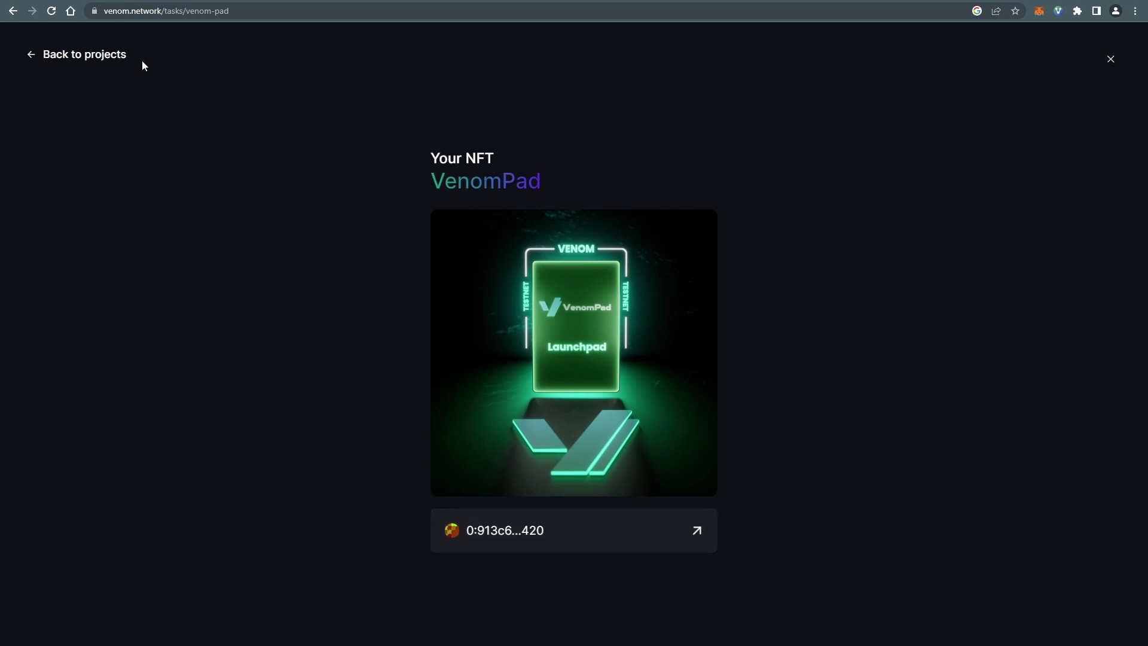
left_click(92, 56)
scroll(514, 370, "down", 2)
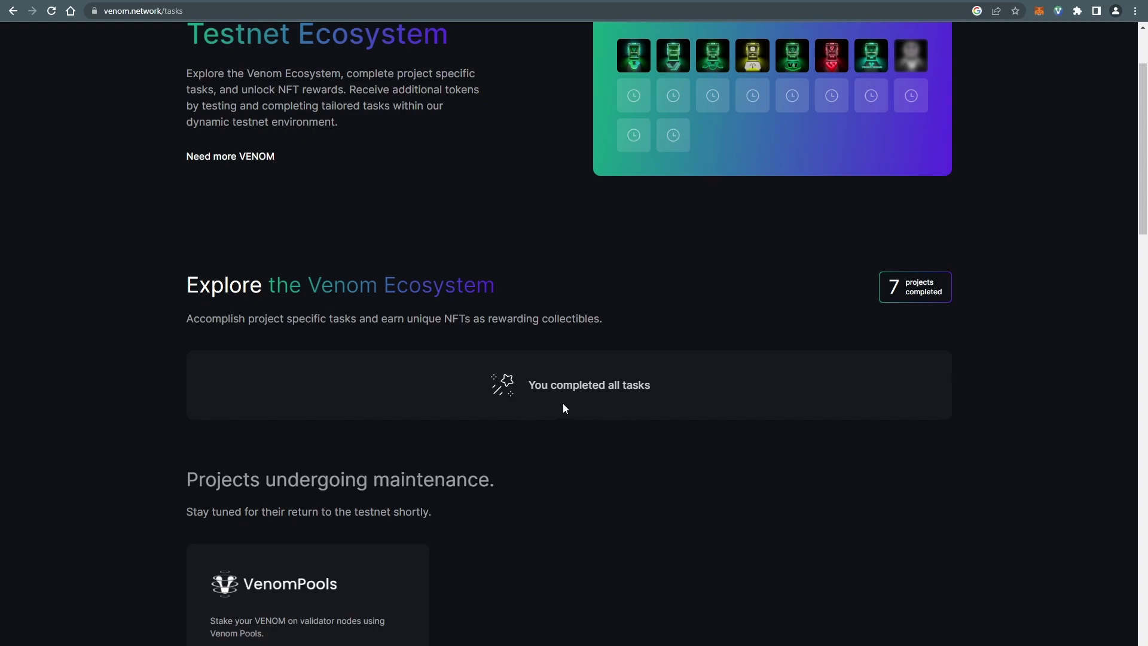
scroll(801, 406, "up", 2)
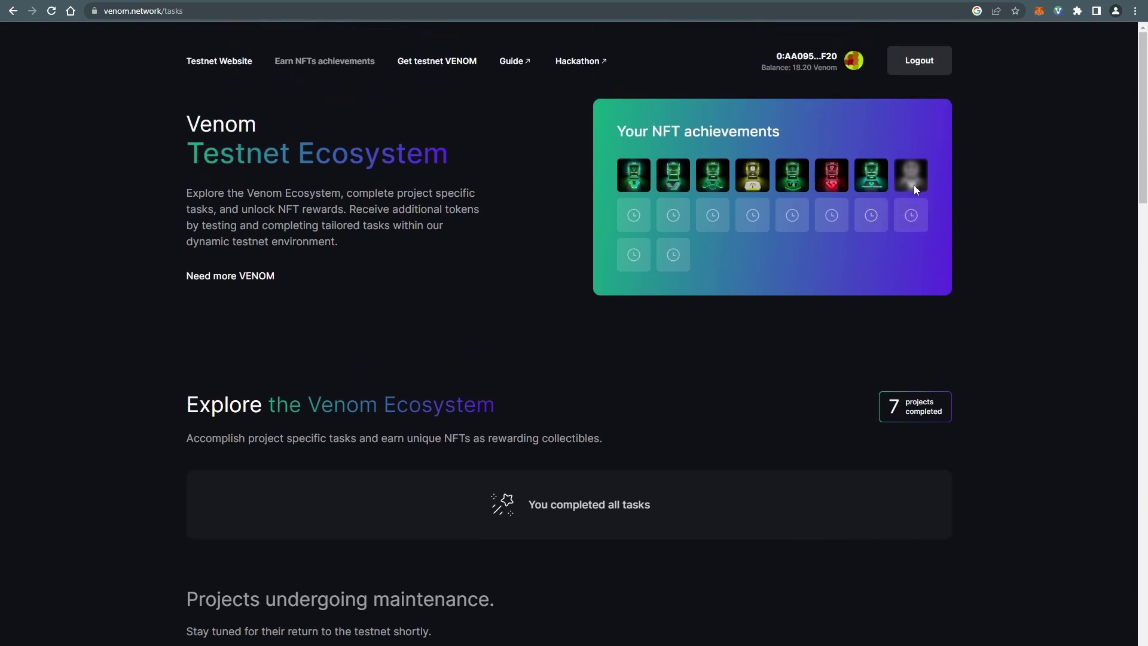